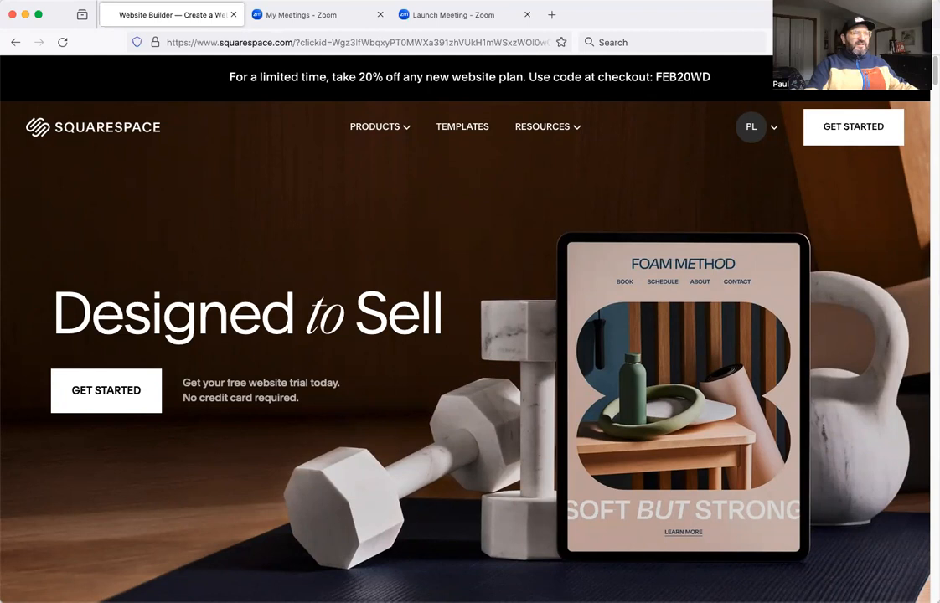
Go to the account dashboard and open the St. John's Episcopal website for management.
left_click(754, 127)
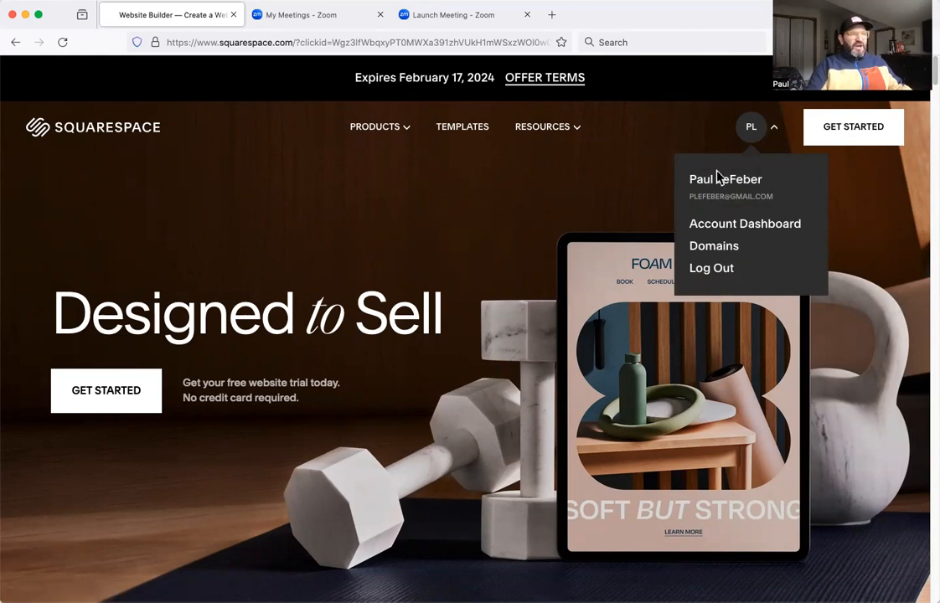
left_click(743, 227)
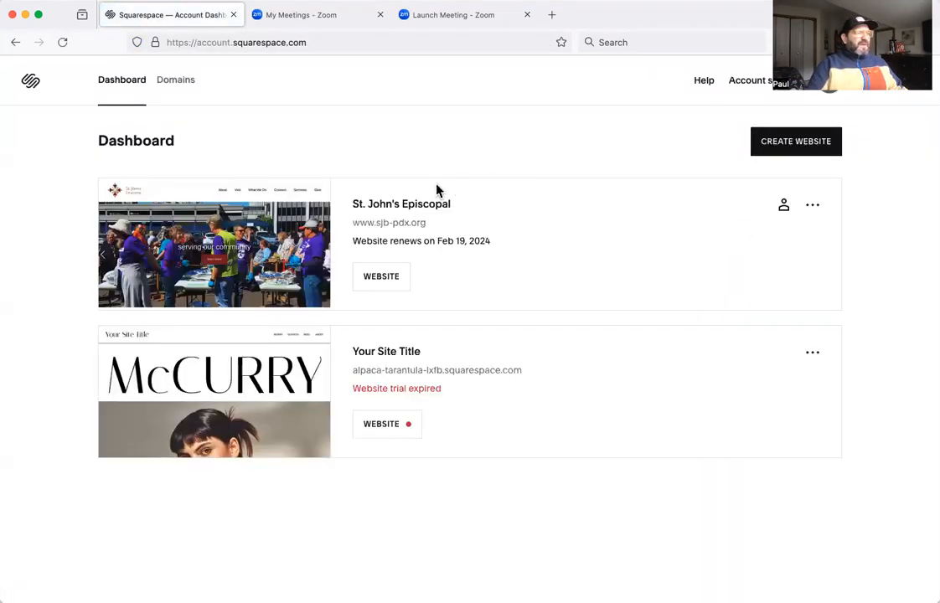
mouse_move(251, 216)
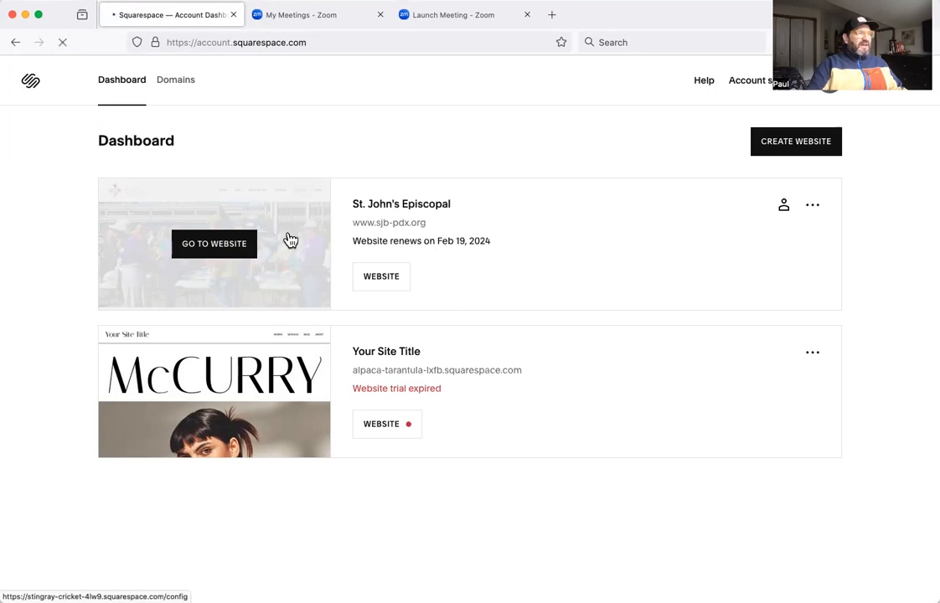
left_click(291, 241)
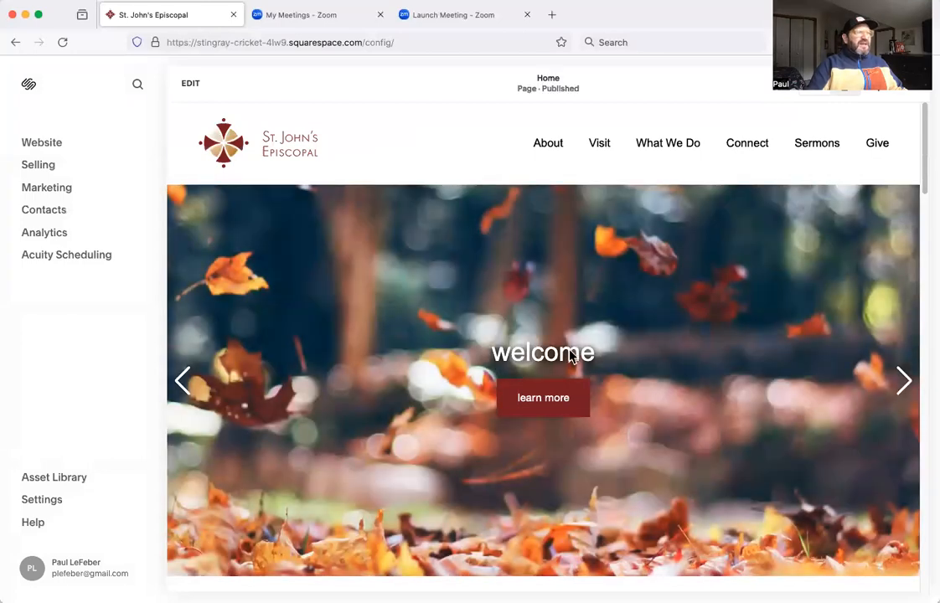
Look through the home page from the slideshow to the footer and return to its beginning.
scroll(568, 355, "down", 15)
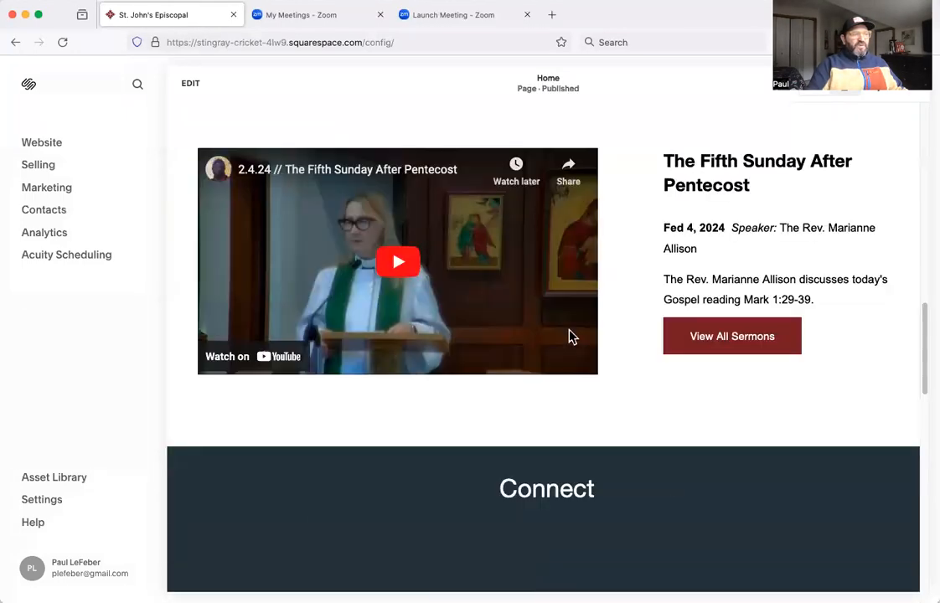
scroll(569, 337, "down", 6)
scroll(570, 337, "down", 6)
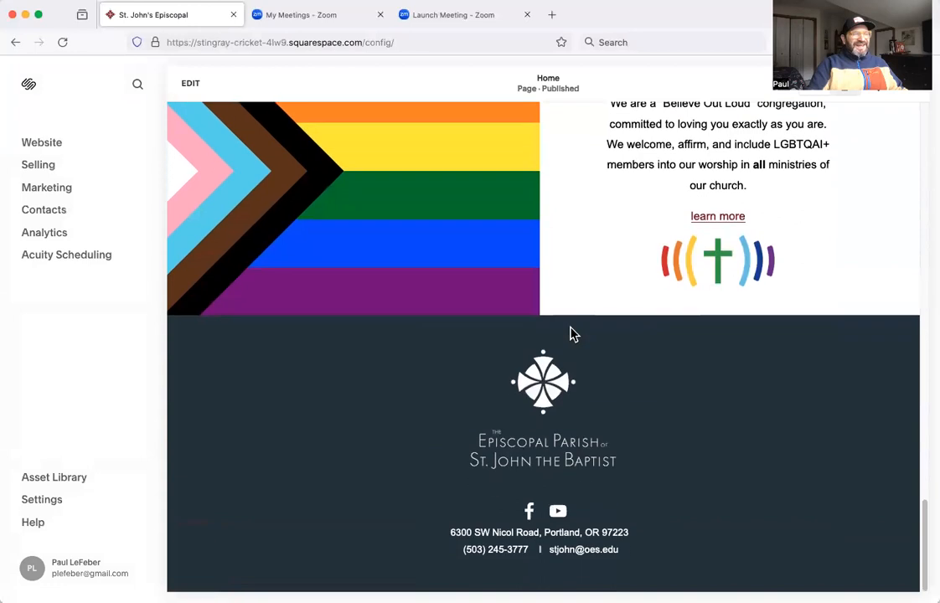
scroll(570, 336, "up", 15)
scroll(570, 334, "up", 10)
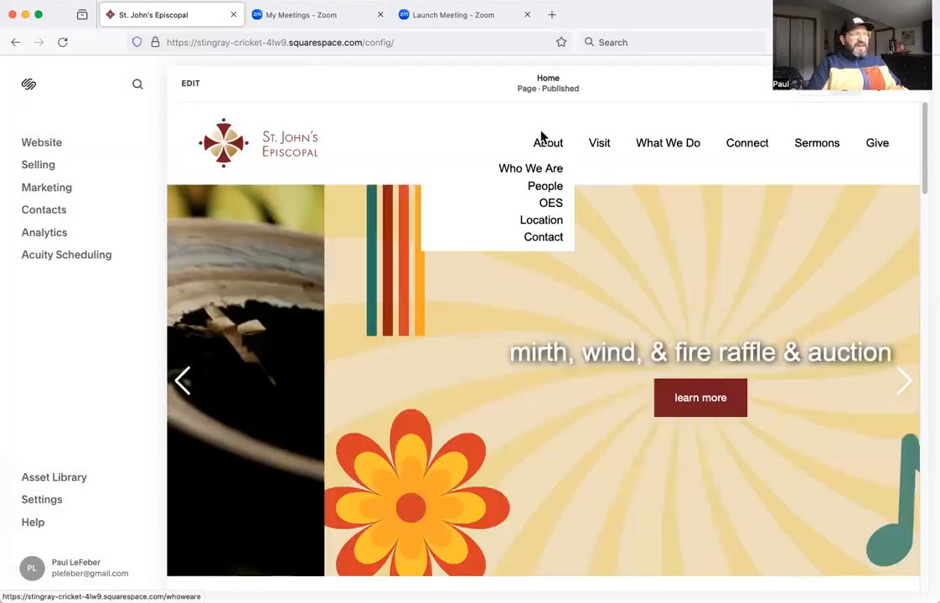
View the Social Ministries and Who We Are pages through the site navigation, and return to the home page.
mouse_move(612, 148)
mouse_move(663, 146)
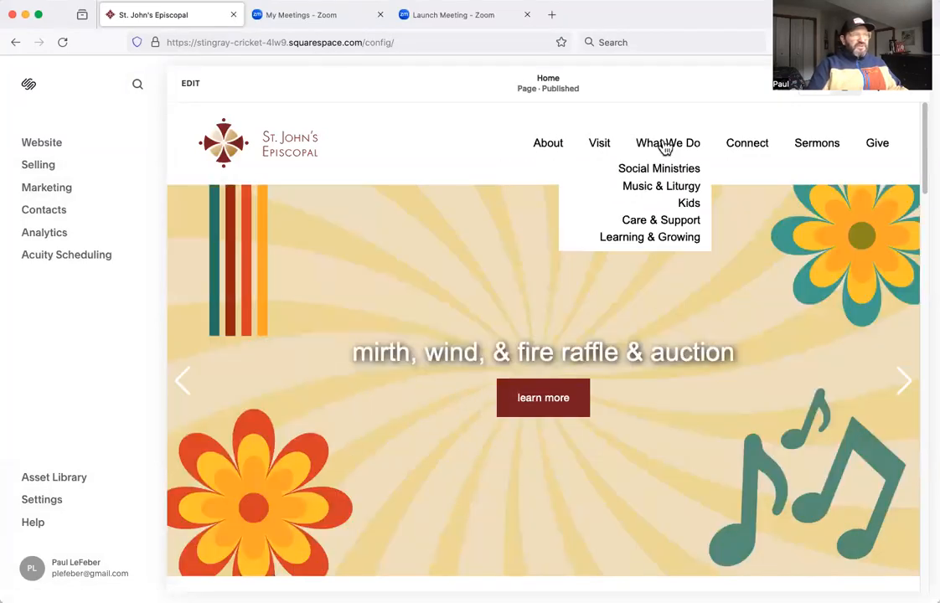
left_click(686, 172)
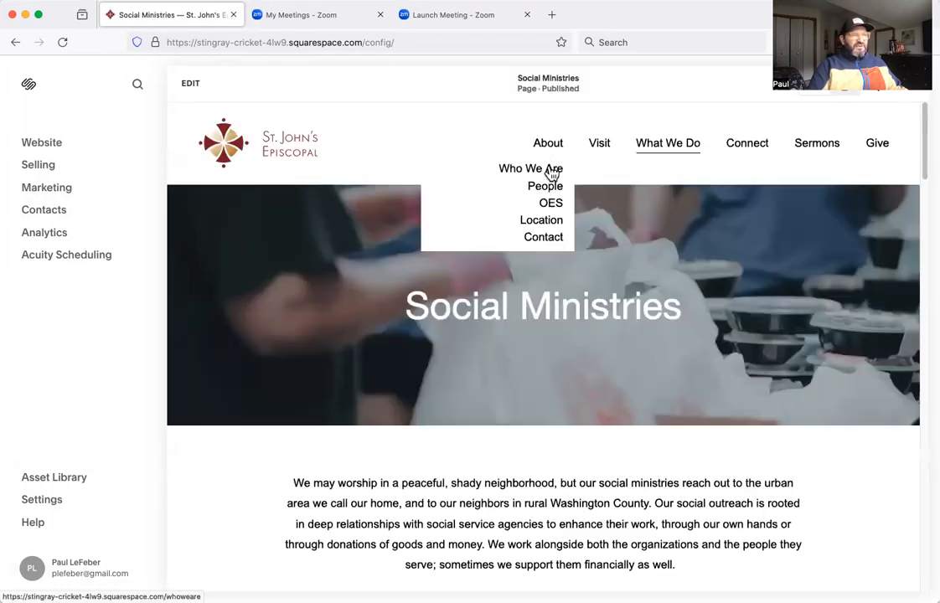
left_click(554, 167)
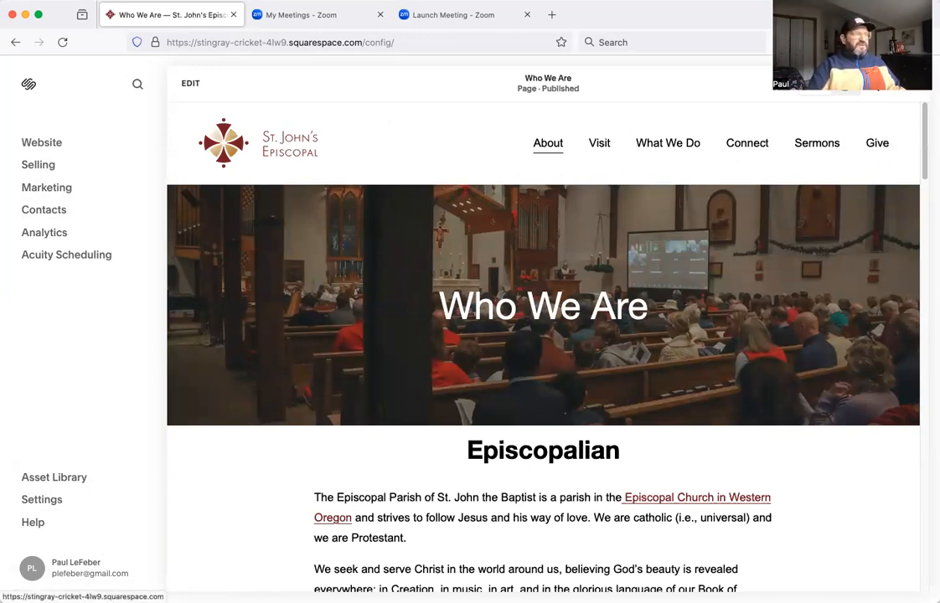
mouse_move(662, 151)
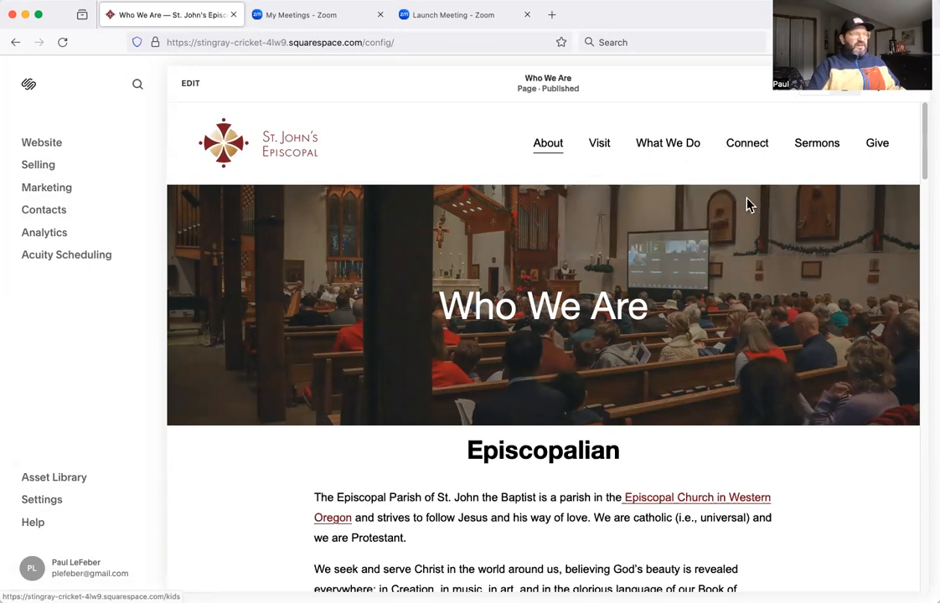
left_click(249, 149)
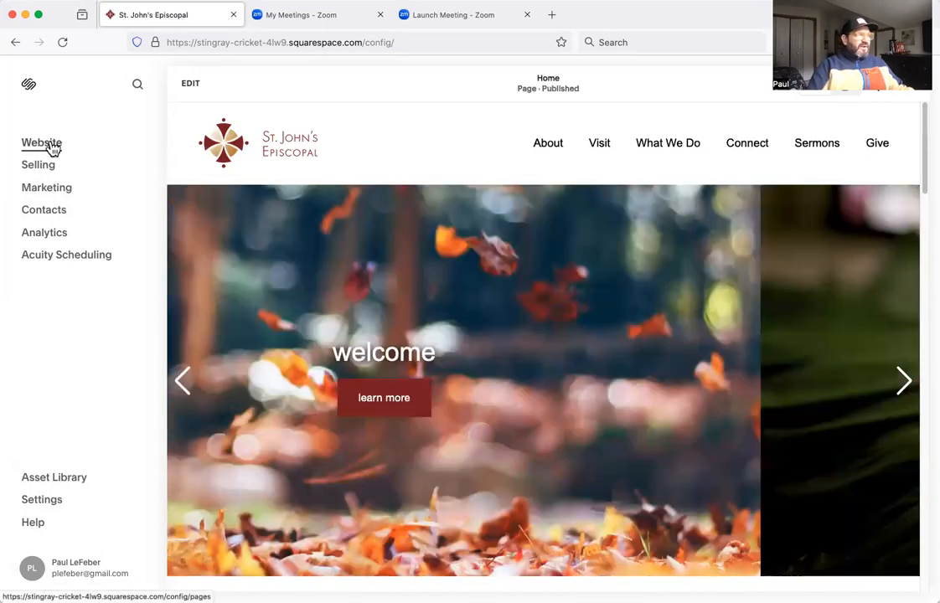
Open the website's page list showing the Main Navigation structure.
left_click(52, 148)
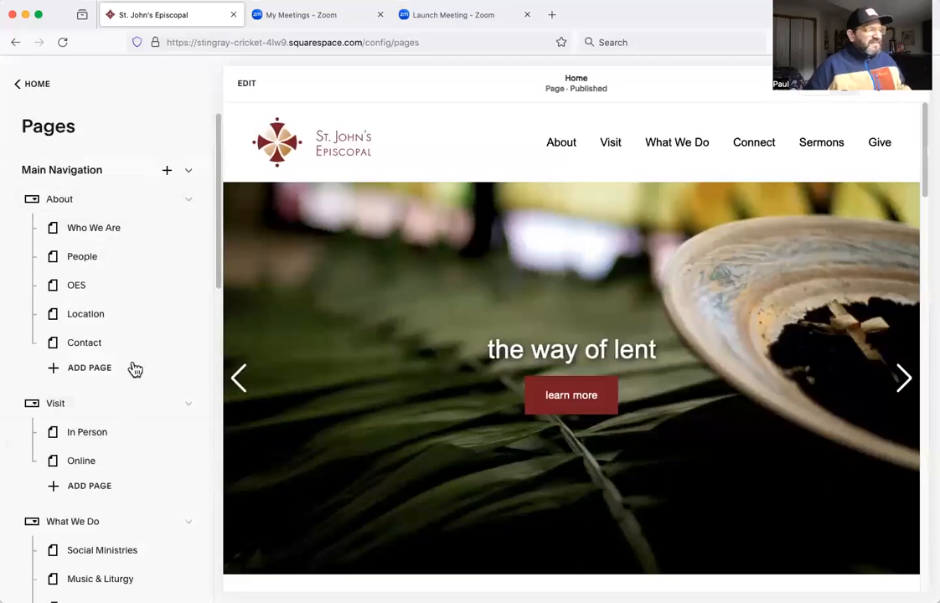
scroll(128, 277, "down", 1)
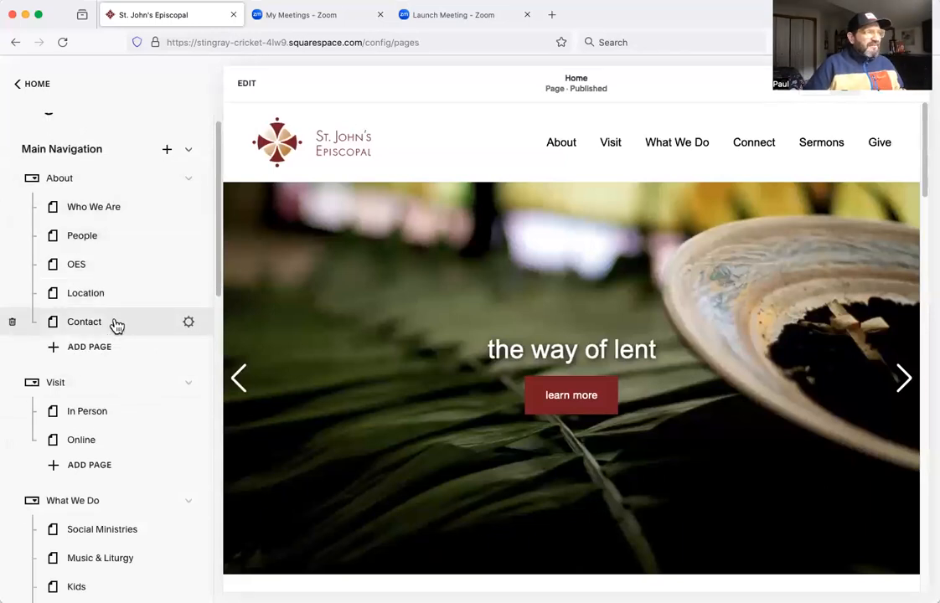
scroll(116, 322, "up", 1)
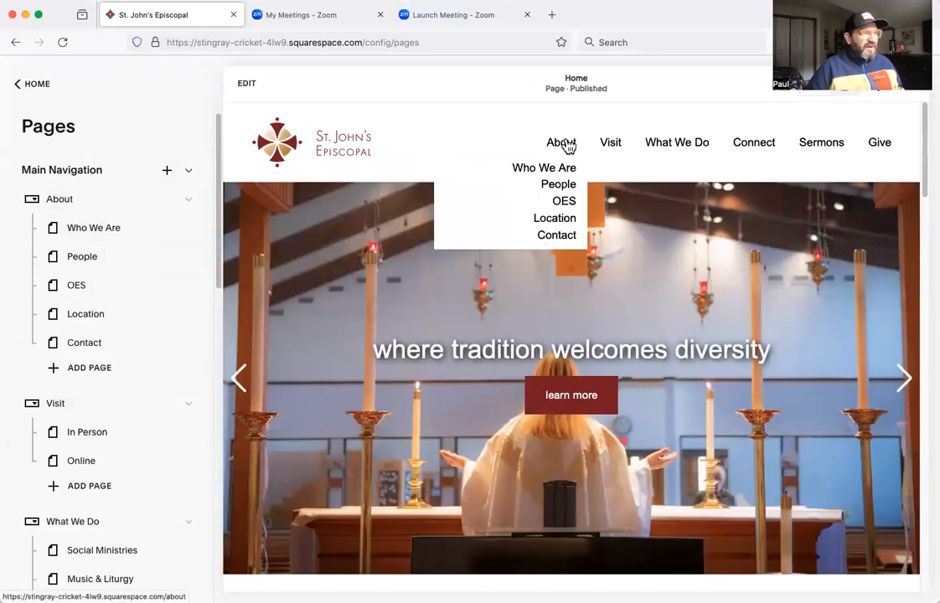
mouse_move(618, 139)
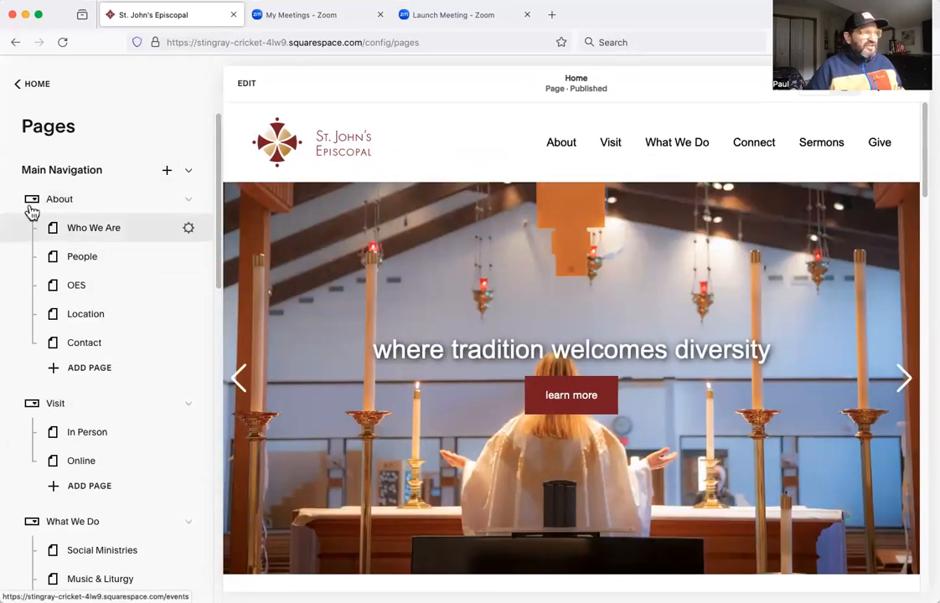
Look through the Main Navigation folders and the Not Linked pages in the page list.
scroll(86, 260, "down", 1)
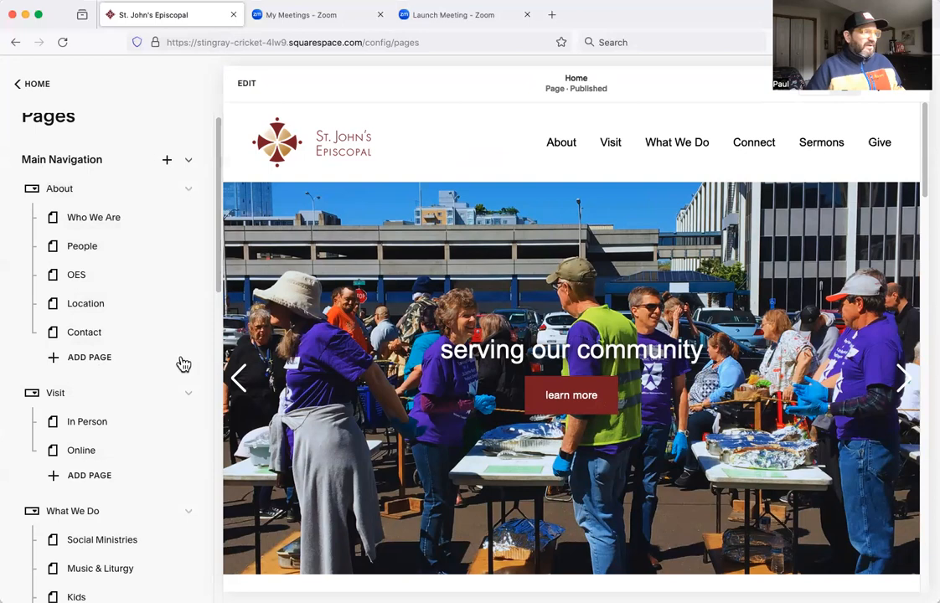
scroll(126, 369, "down", 2)
scroll(89, 434, "down", 5)
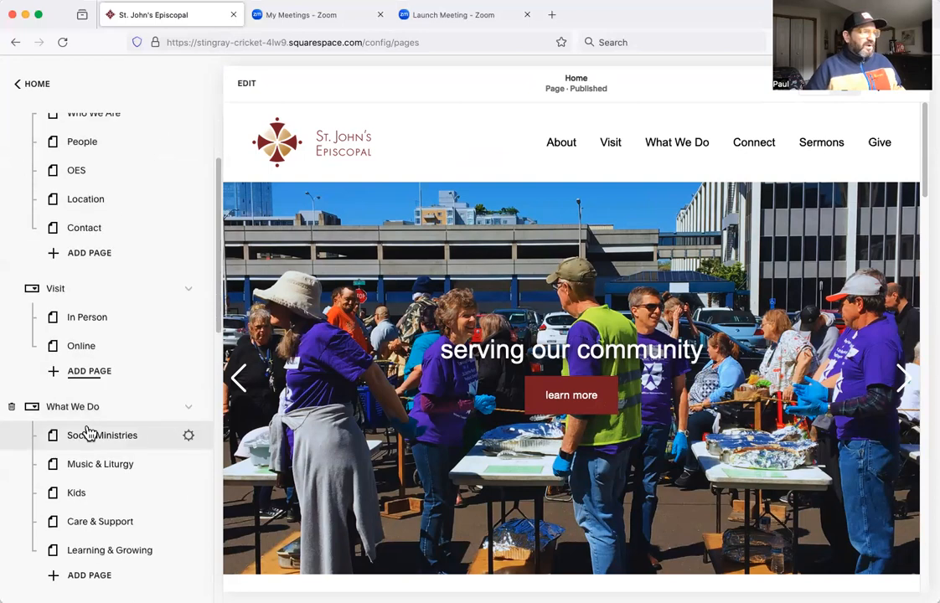
scroll(65, 500, "down", 4)
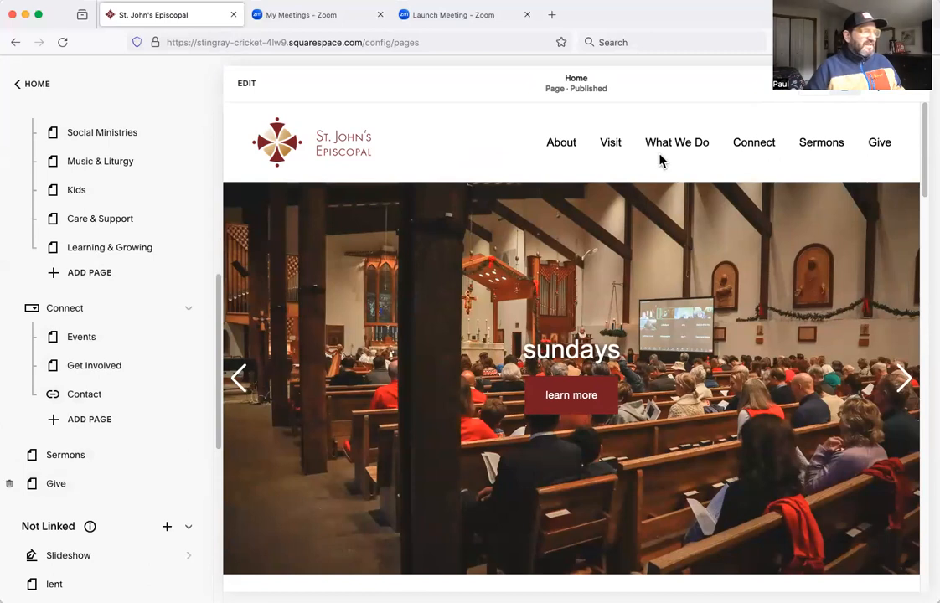
scroll(86, 312, "down", 4)
scroll(92, 243, "down", 3)
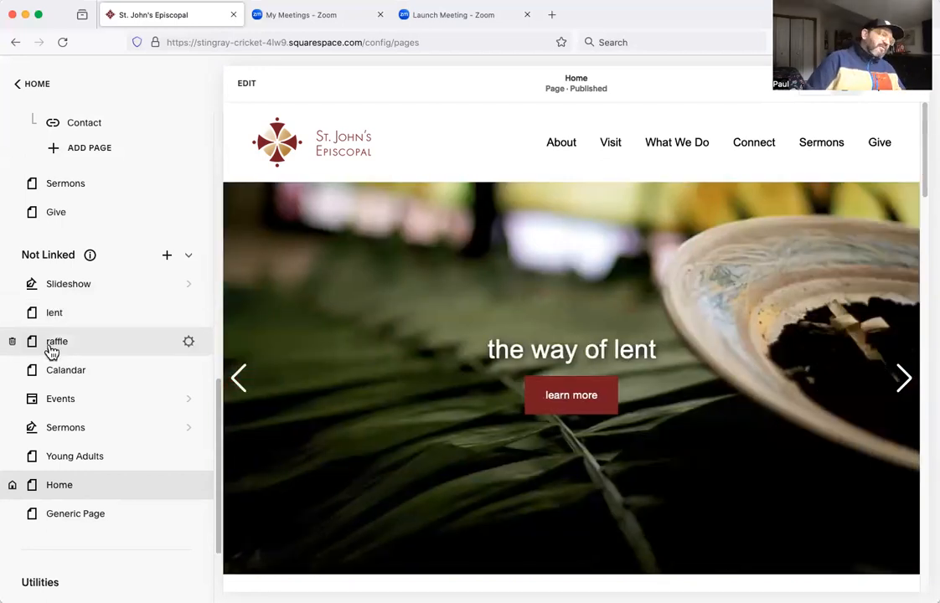
Compare the Main Navigation folders in the page list with the site header's navigation menus.
scroll(80, 320, "up", 1)
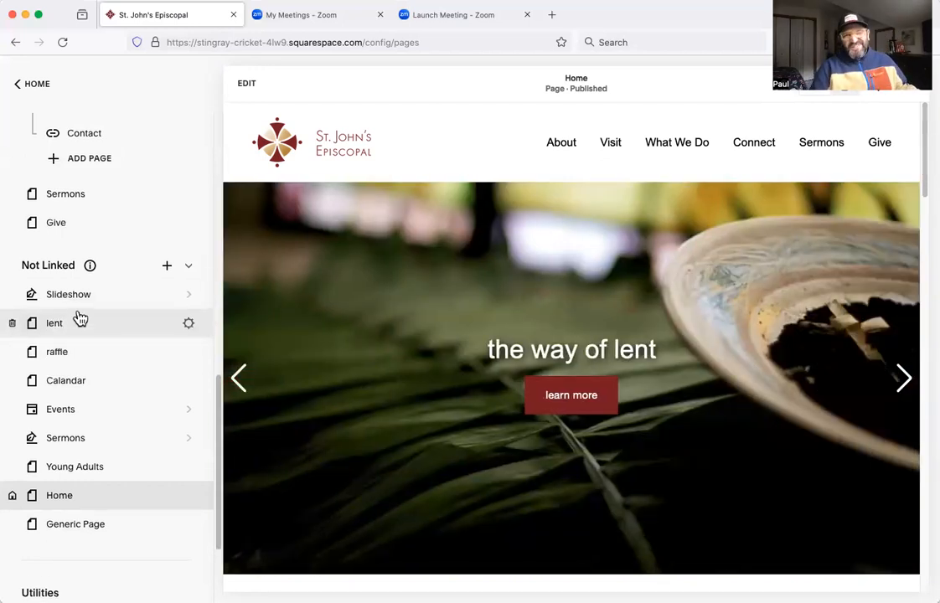
scroll(77, 320, "up", 10)
scroll(75, 319, "up", 3)
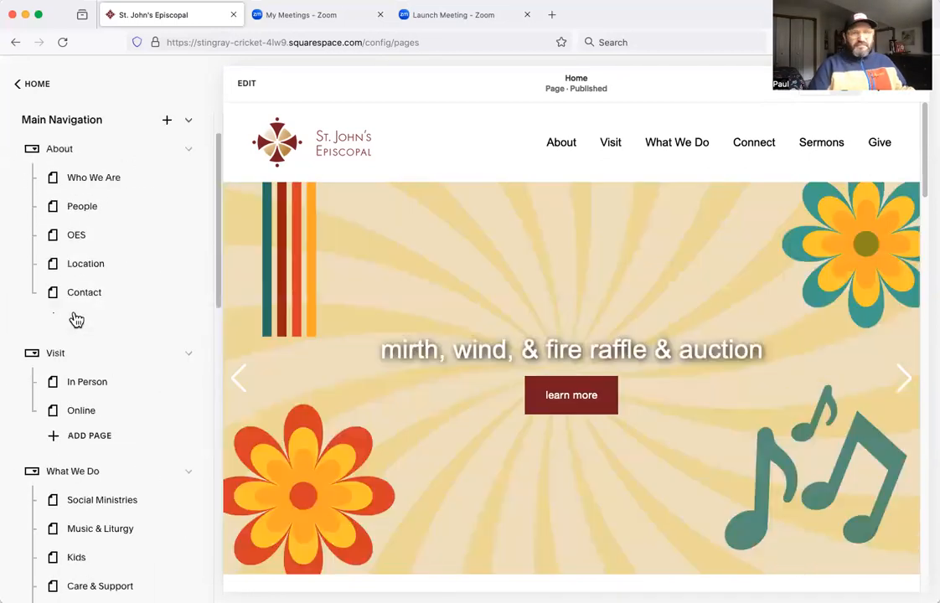
scroll(77, 323, "up", 2)
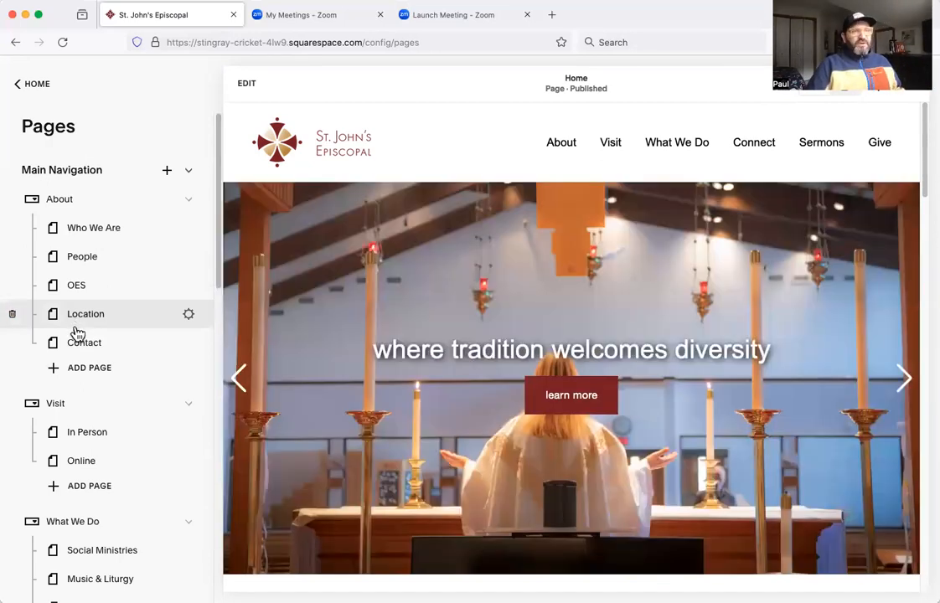
mouse_move(570, 148)
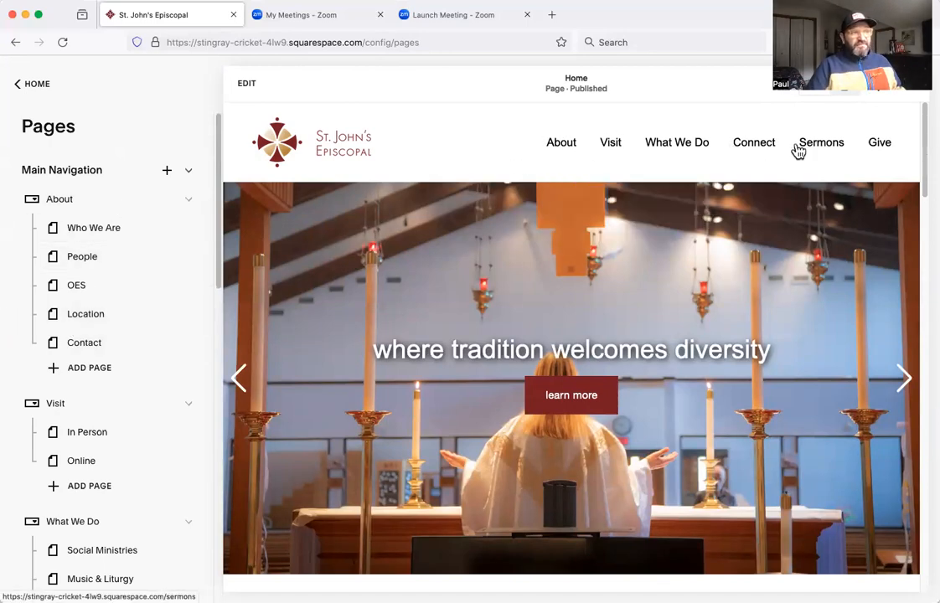
mouse_move(690, 149)
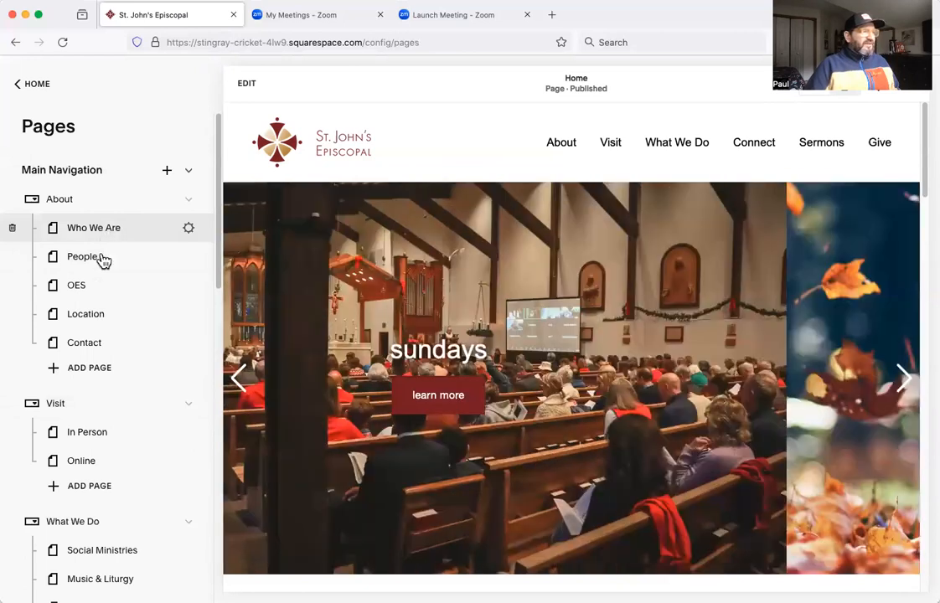
scroll(107, 367, "down", 1)
scroll(107, 360, "up", 1)
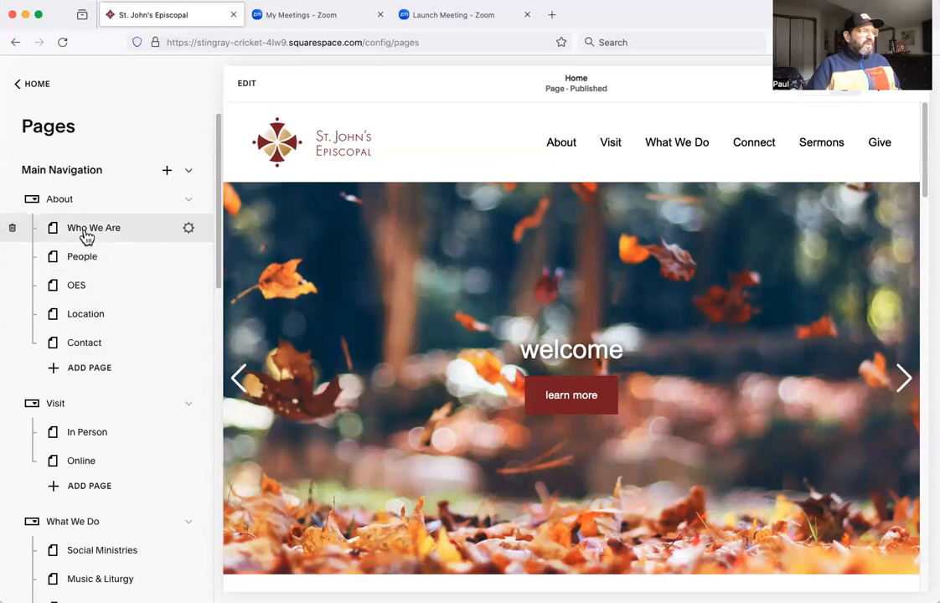
View the Who We Are page from the page list, return to the home page, and reopen it through the site's About menu.
left_click(88, 229)
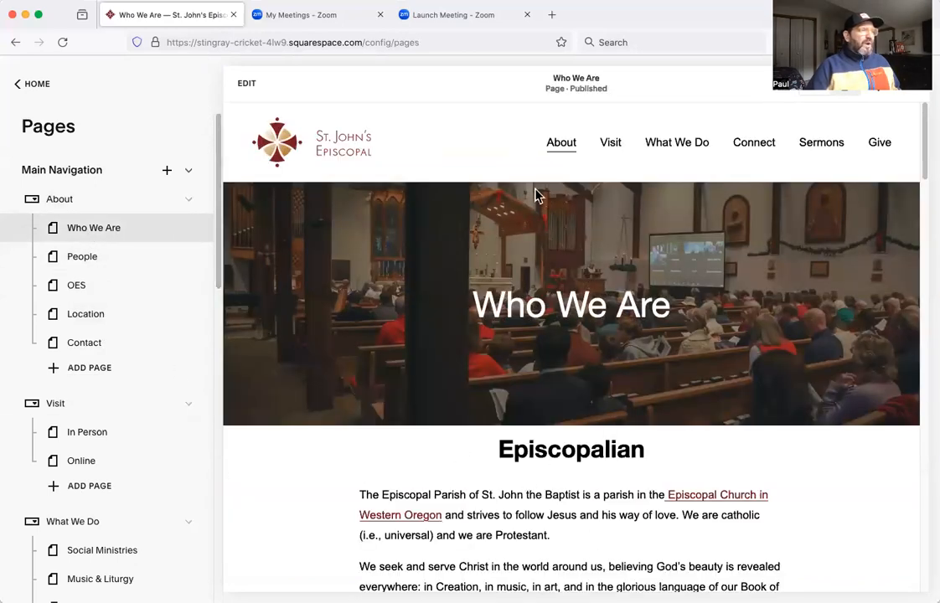
left_click(325, 151)
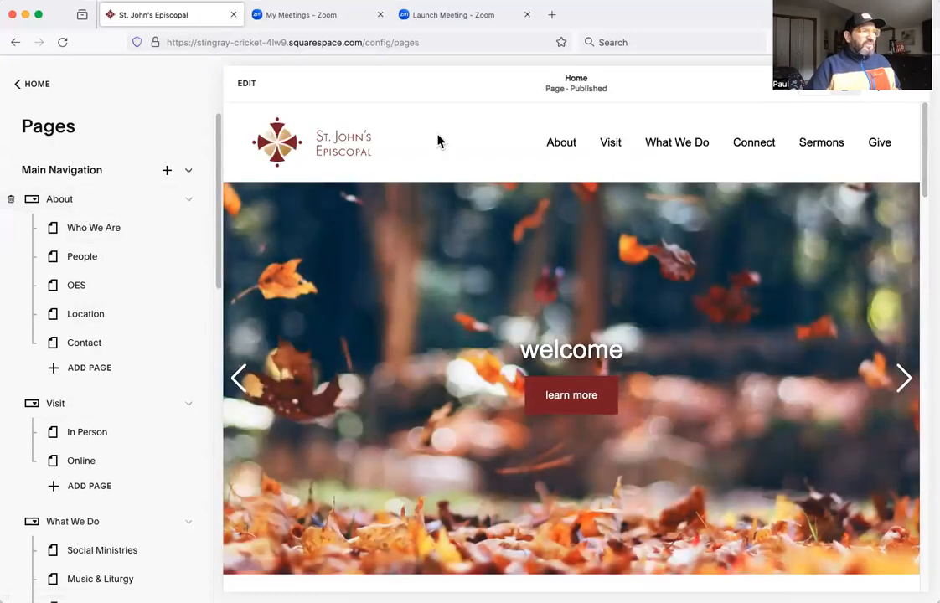
left_click(565, 170)
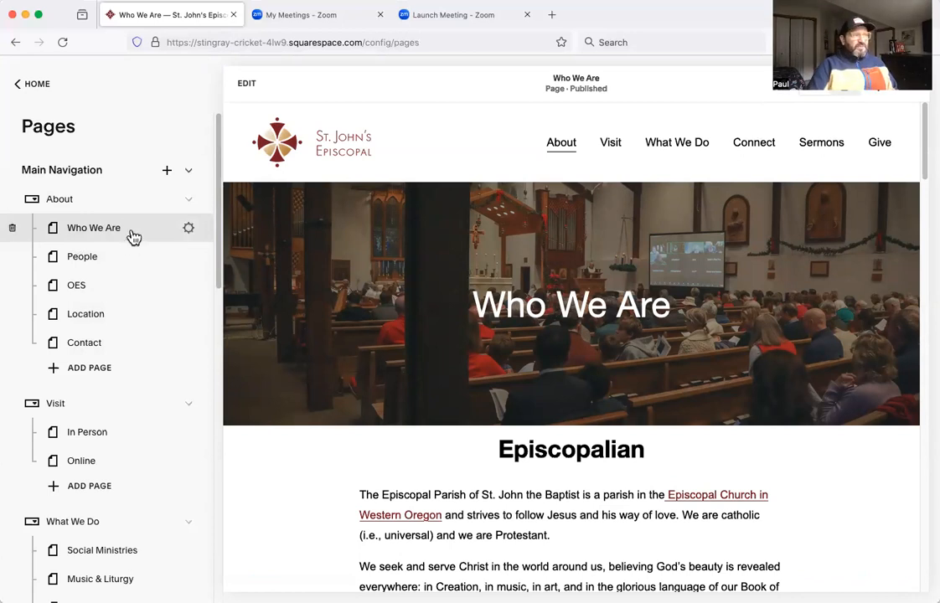
Open the Who We Are page's settings and review the General, Social Image, Advanced and SEO sections.
left_click(190, 231)
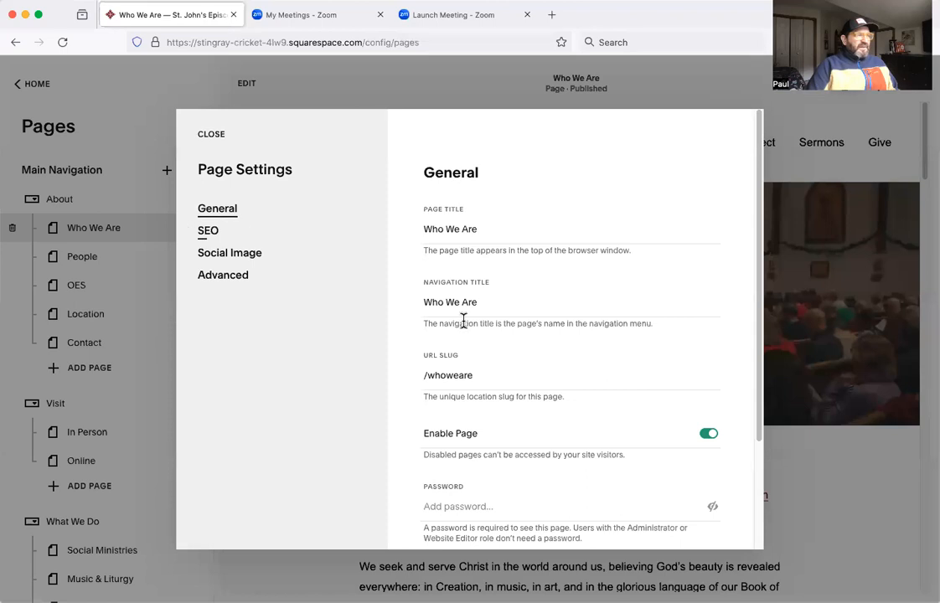
scroll(520, 451, "down", 2)
scroll(518, 449, "up", 2)
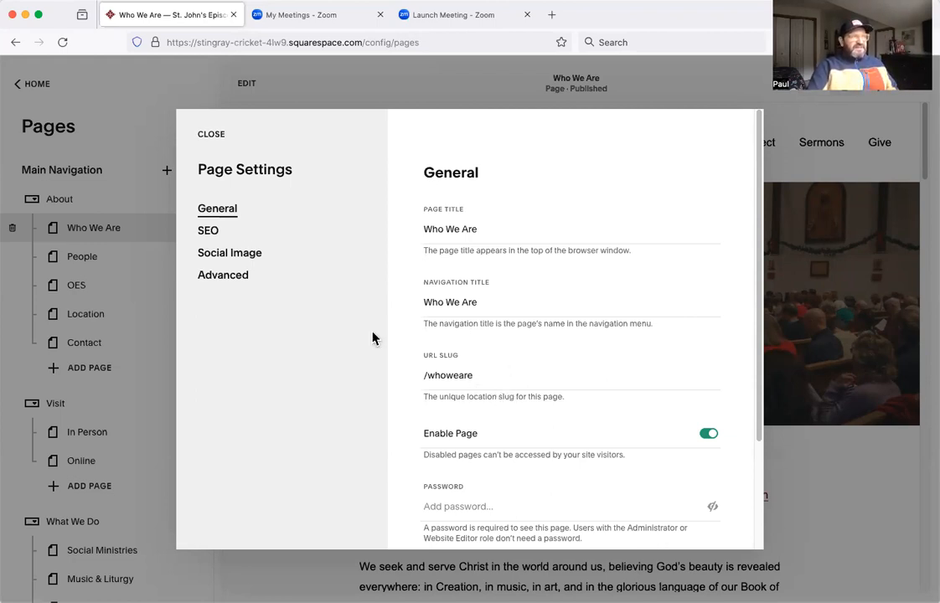
left_click(249, 256)
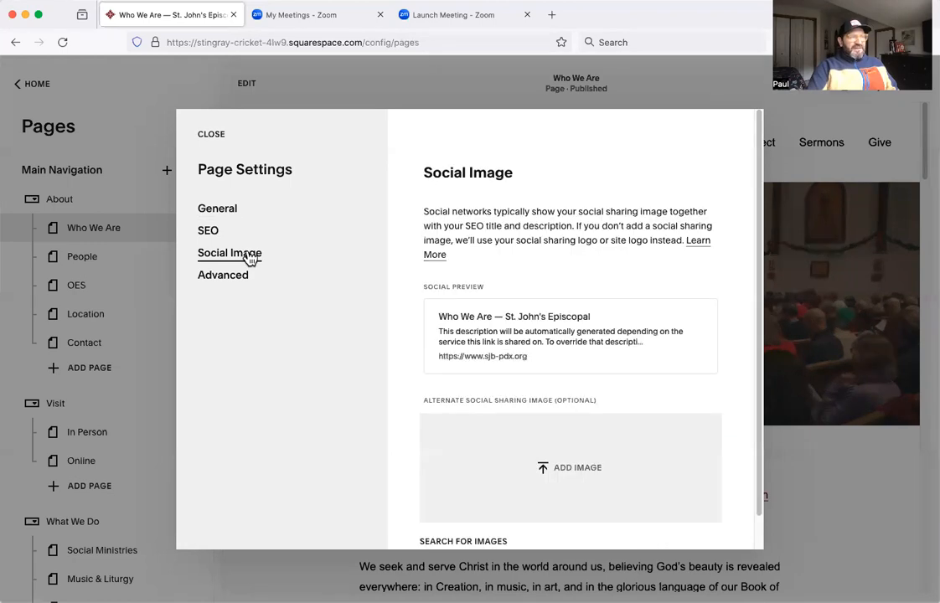
left_click(232, 274)
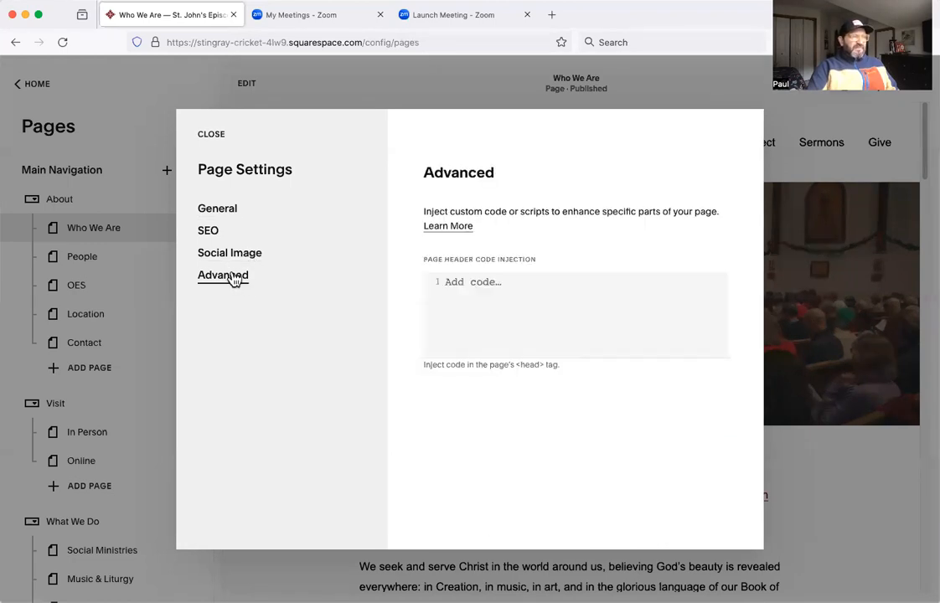
left_click(209, 232)
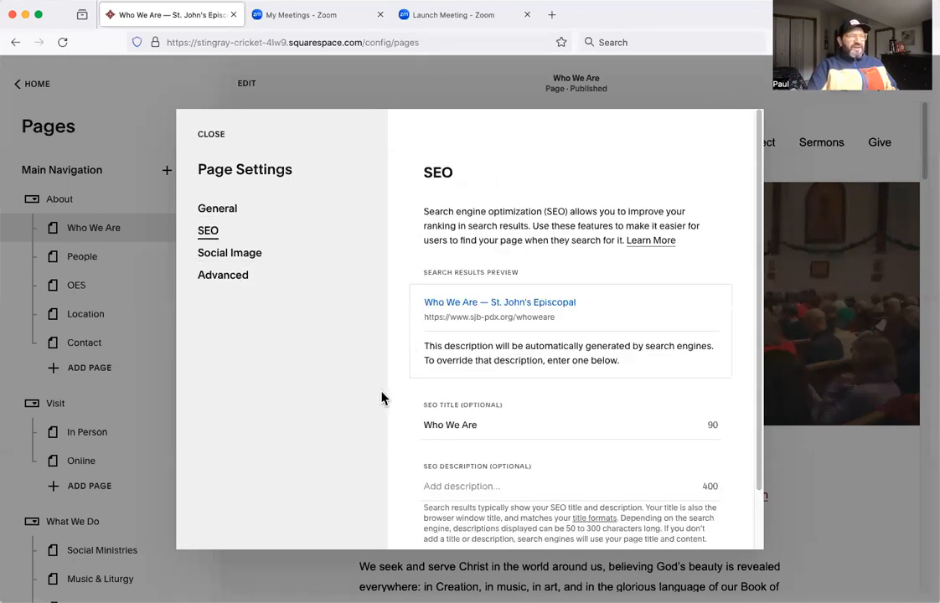
left_click(228, 213)
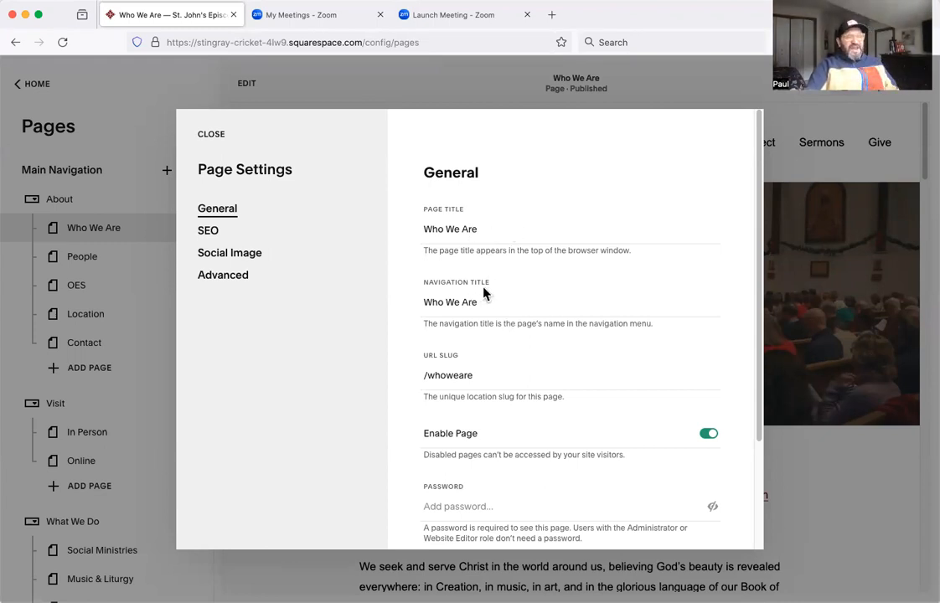
Set the Who We Are page's navigation title to "Who We Are Test", save it and check the site's About menu.
left_click_drag(493, 304, 417, 310)
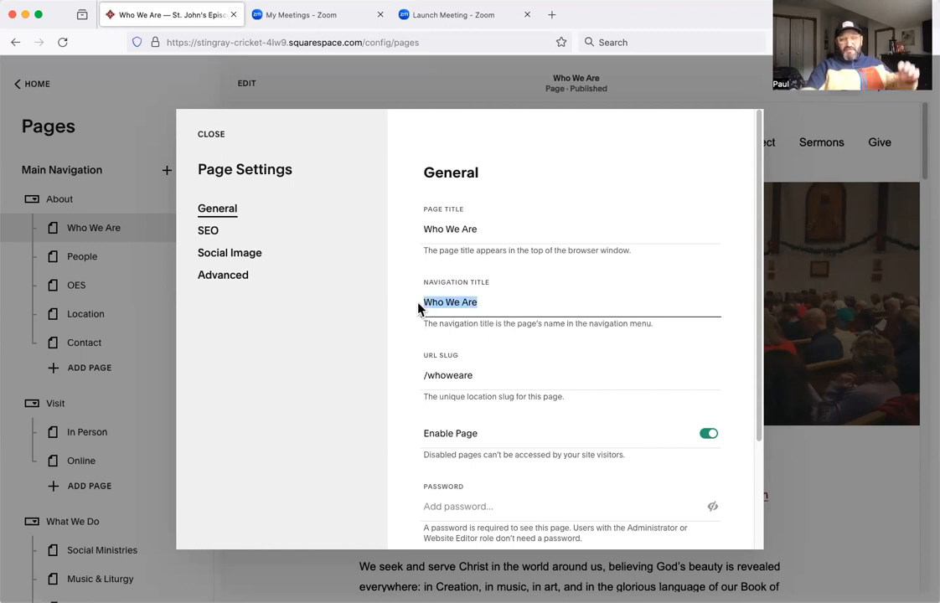
left_click(522, 303)
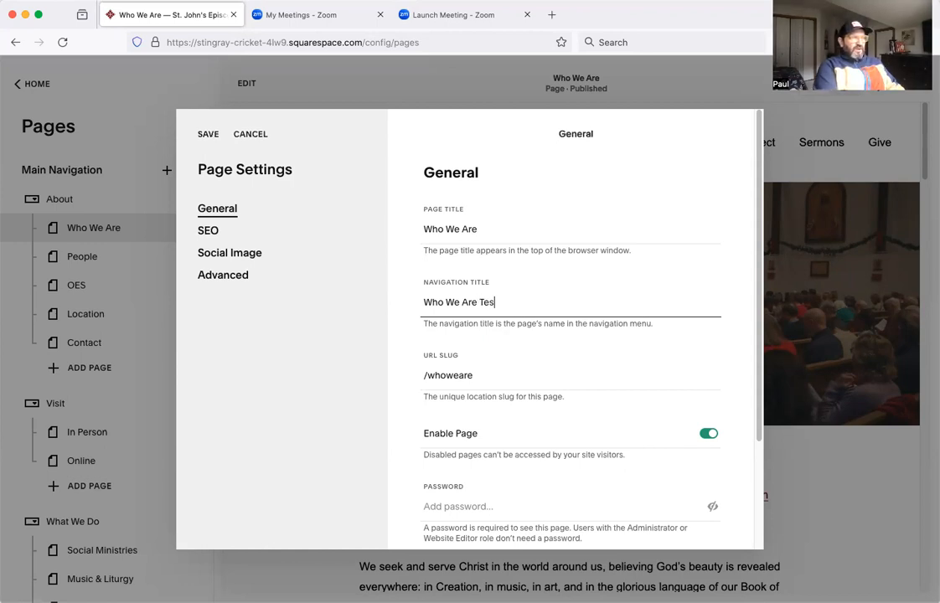
left_click(208, 135)
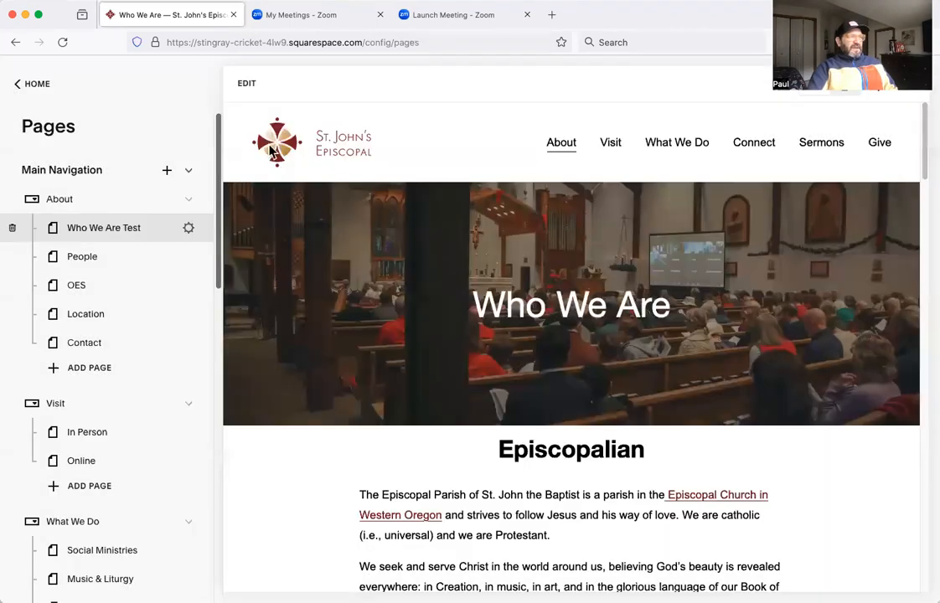
mouse_move(560, 150)
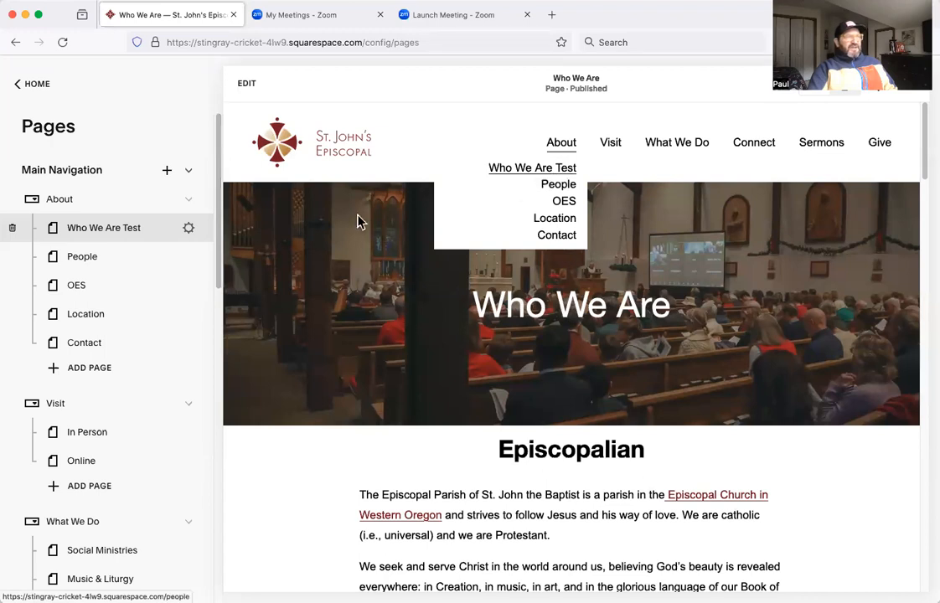
Change the page's navigation title back to "Who We Are" and save the page settings.
left_click(190, 231)
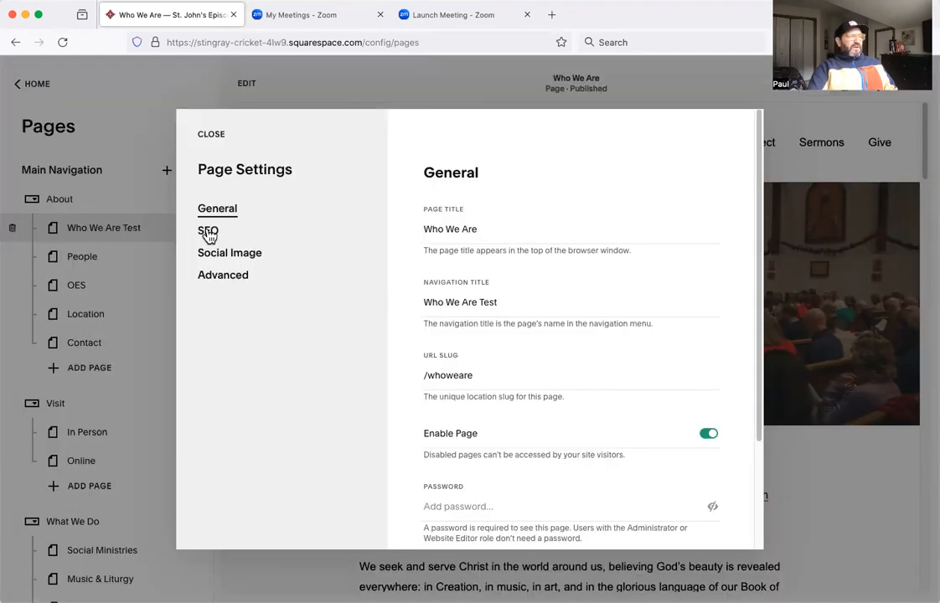
double_click(489, 302)
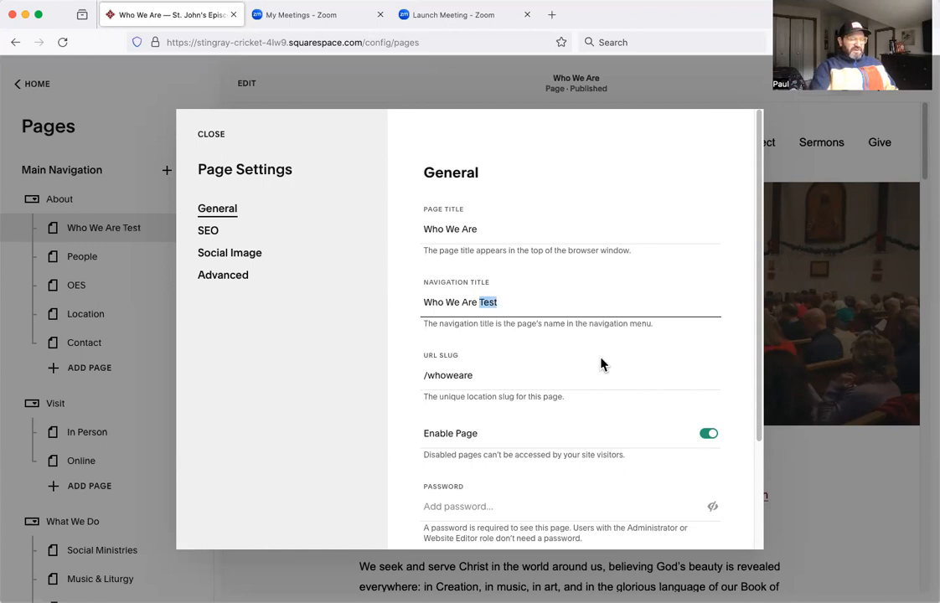
key("BackSpace")
key("BackSpace")
left_click(208, 135)
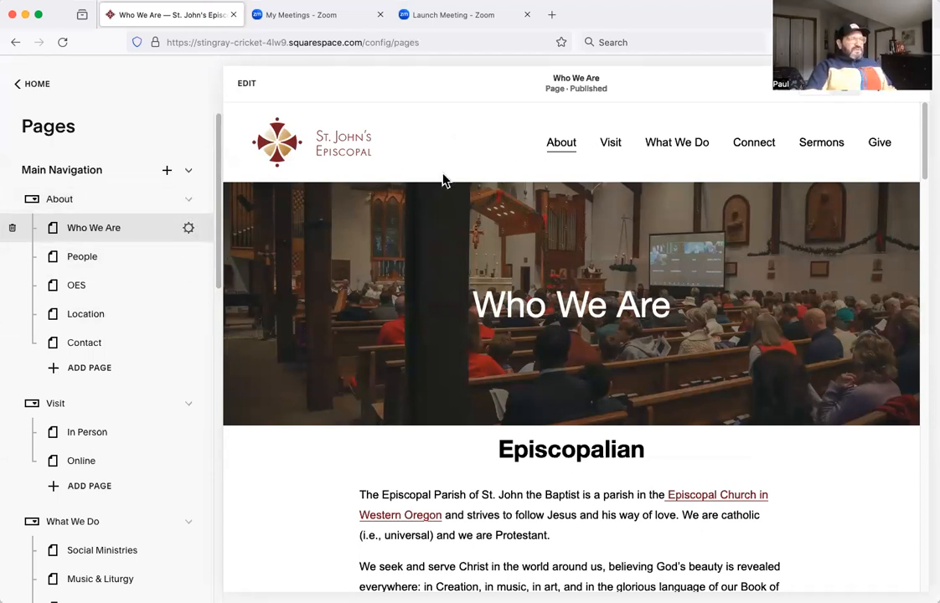
Open the Who We Are page for editing and select the word "believing" in the Episcopalian text block.
left_click(247, 87)
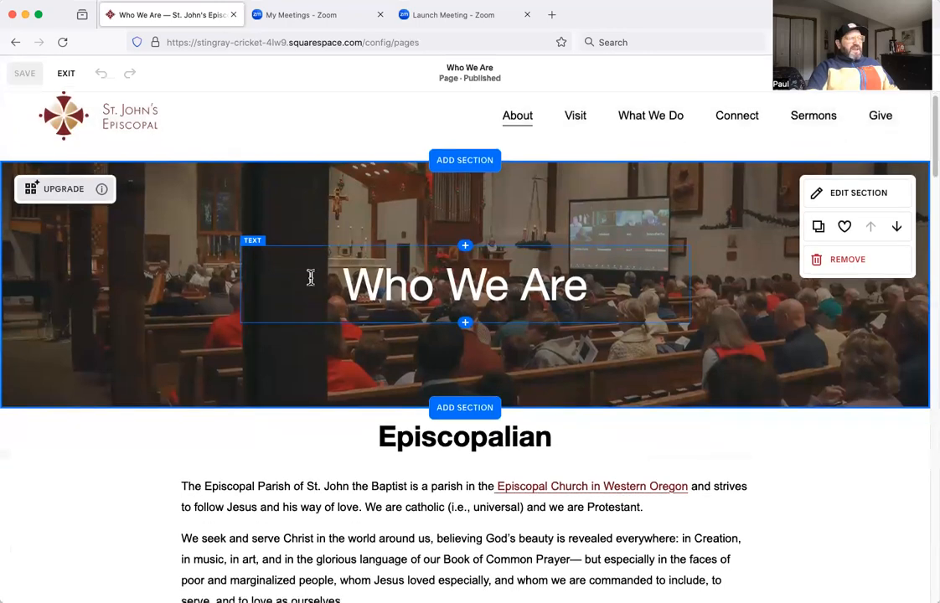
scroll(121, 356, "down", 5)
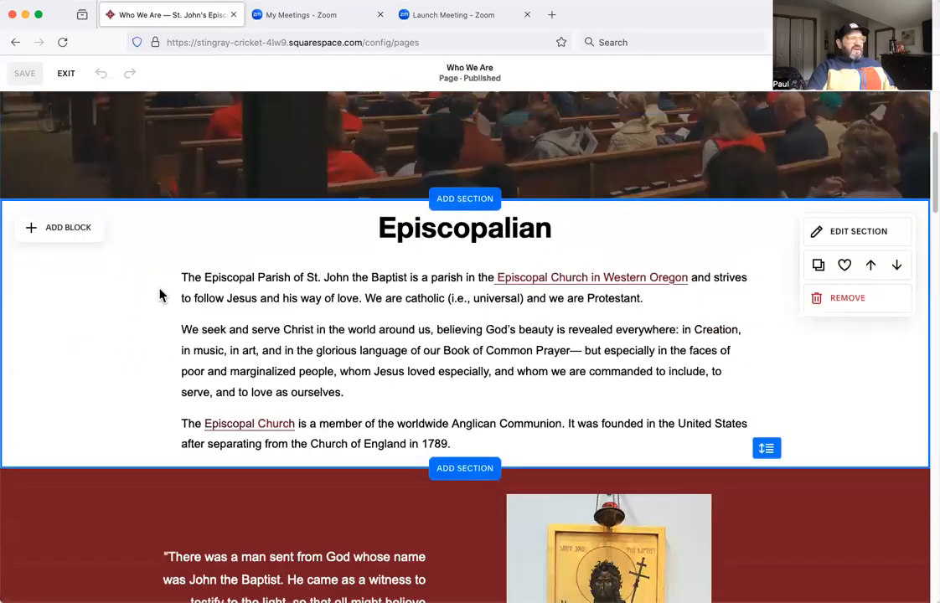
left_click(442, 321)
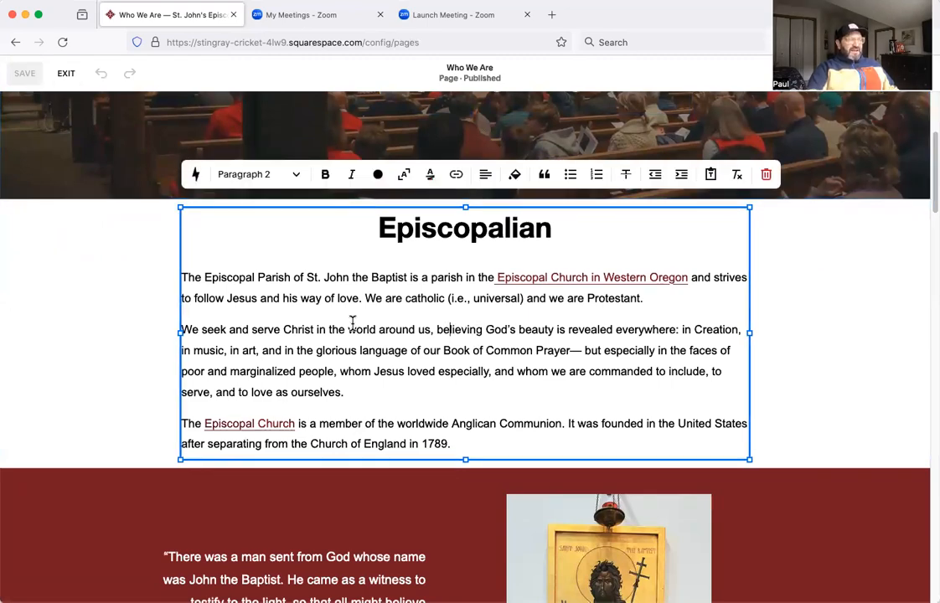
scroll(354, 321, "down", 3)
scroll(385, 323, "up", 4)
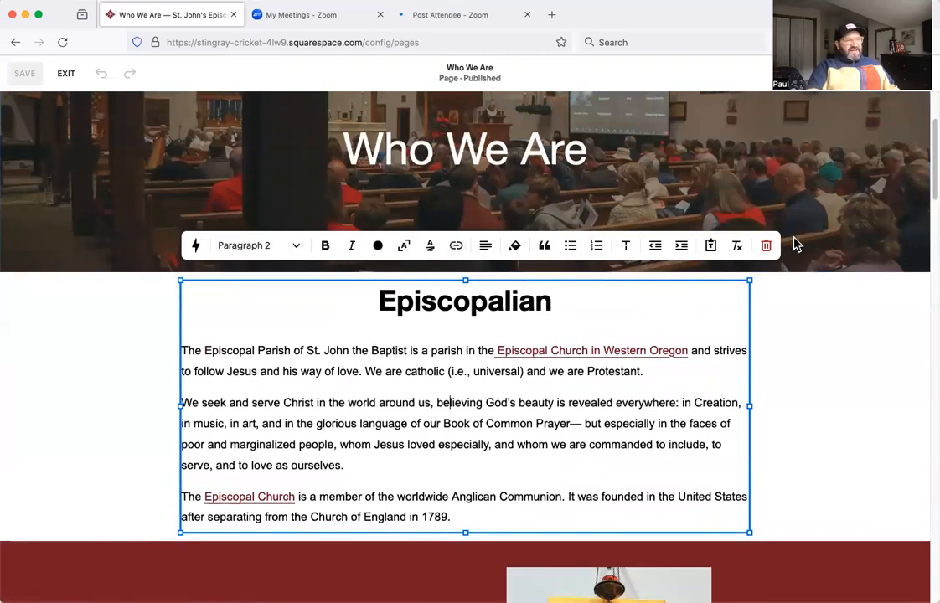
double_click(455, 406)
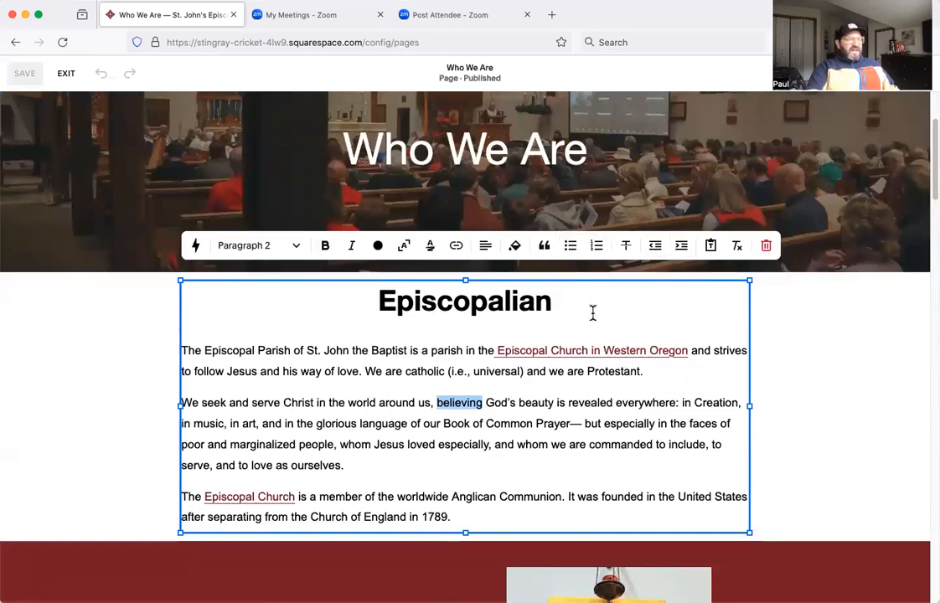
View the text styles available for the first body paragraph under the Episcopalian heading, without choosing one.
scroll(343, 384, "down", 1)
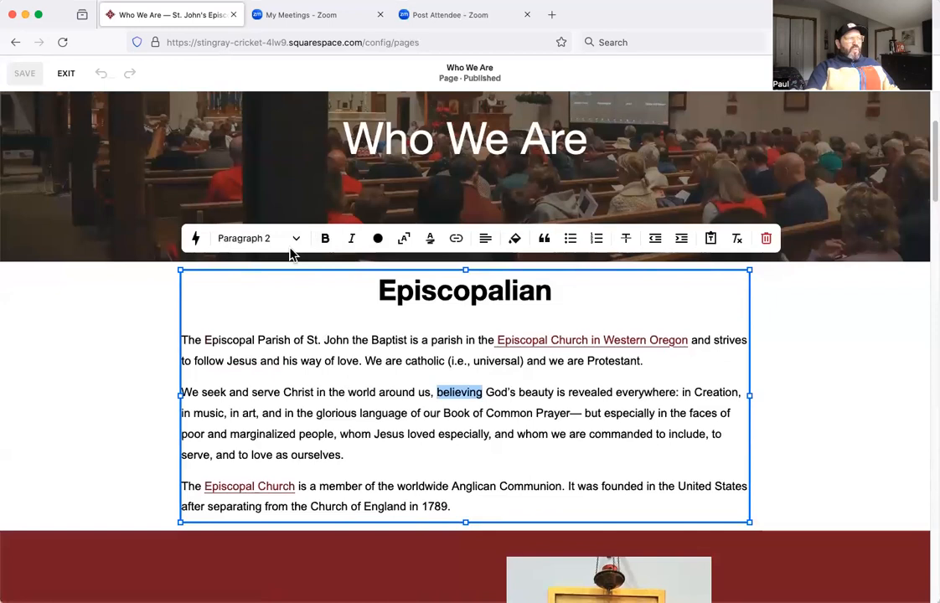
left_click(379, 350)
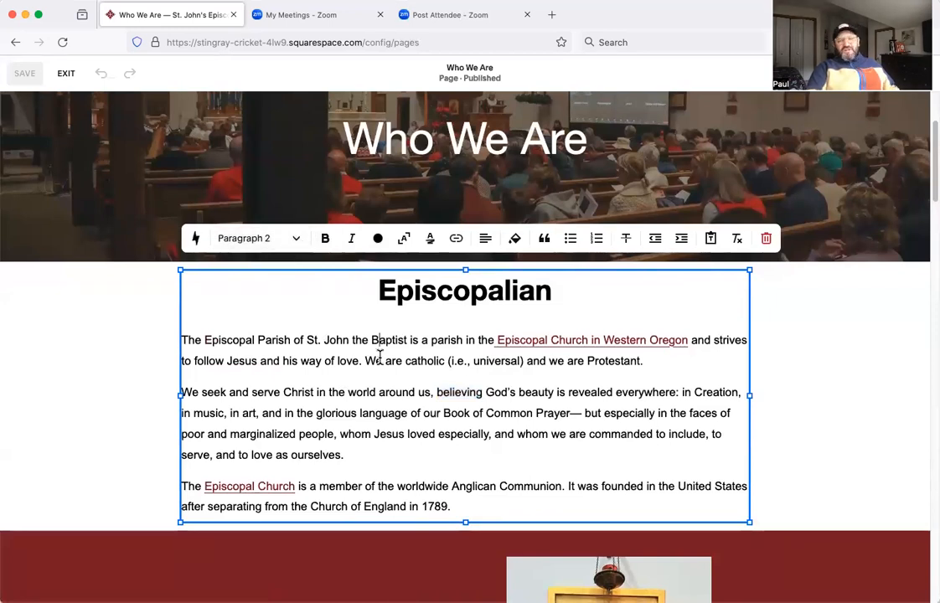
left_click(366, 362)
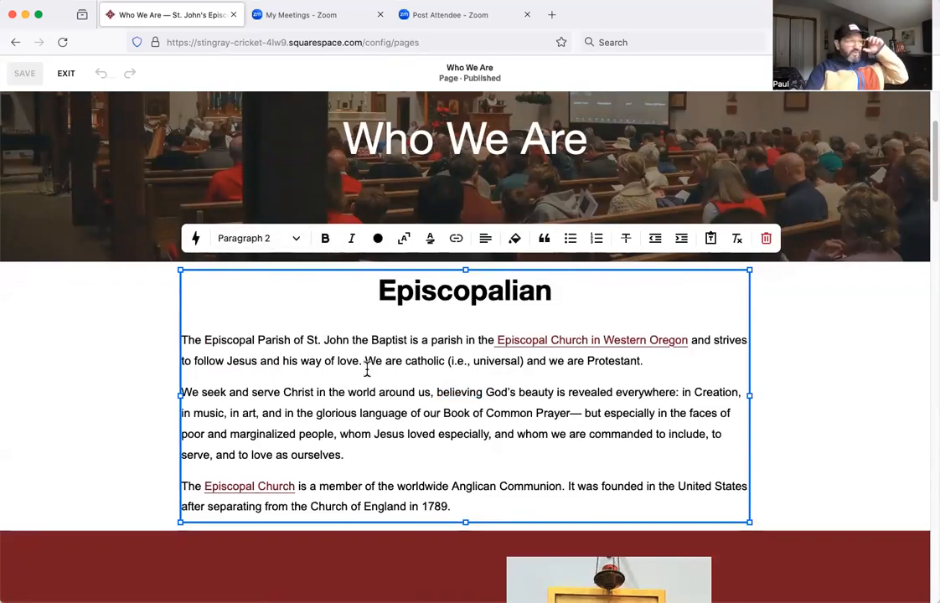
left_click(298, 240)
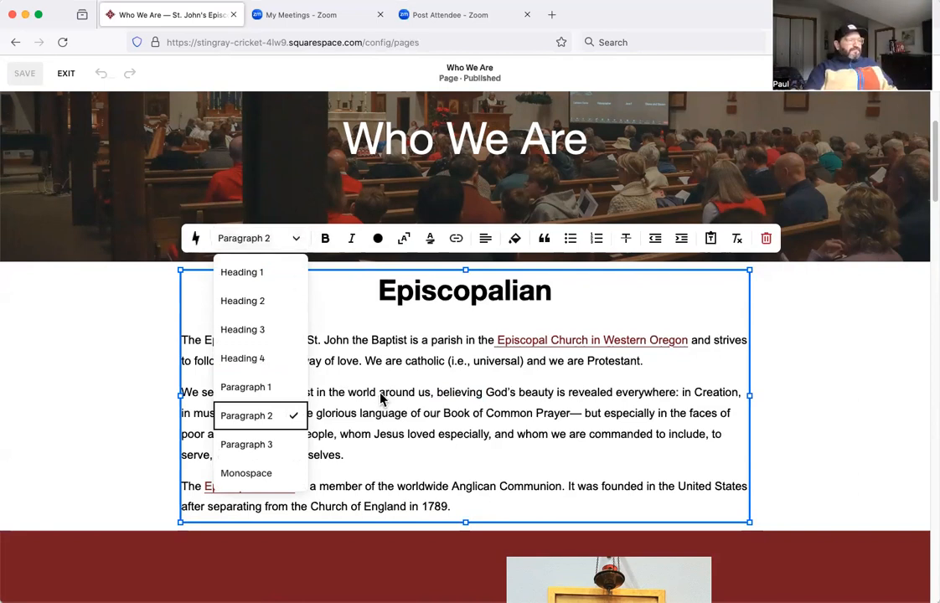
key("Escape")
Apply the Paragraph 3 style to all three body paragraphs under the Episcopalian heading.
left_click(449, 501)
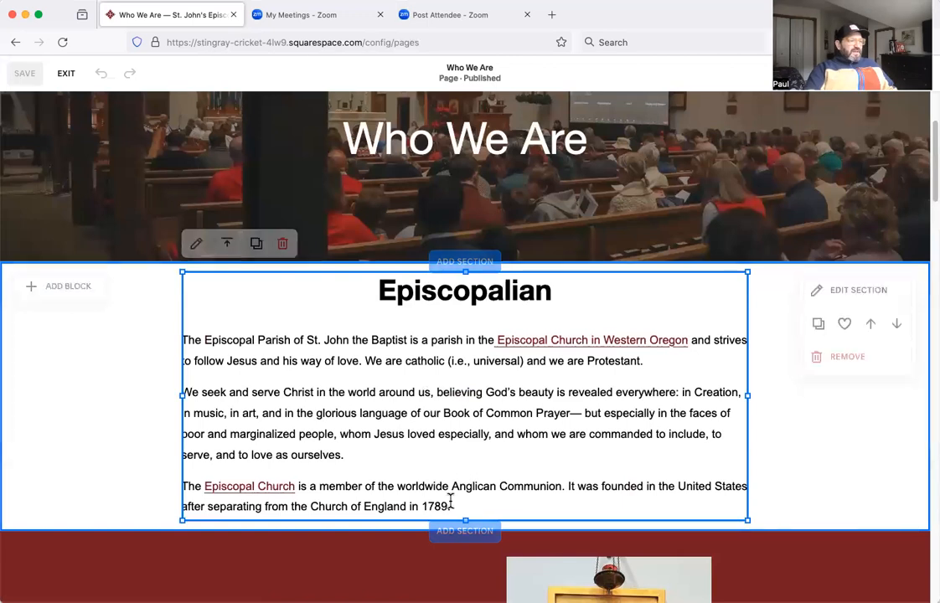
left_click(456, 505)
left_click_drag(446, 504, 186, 348)
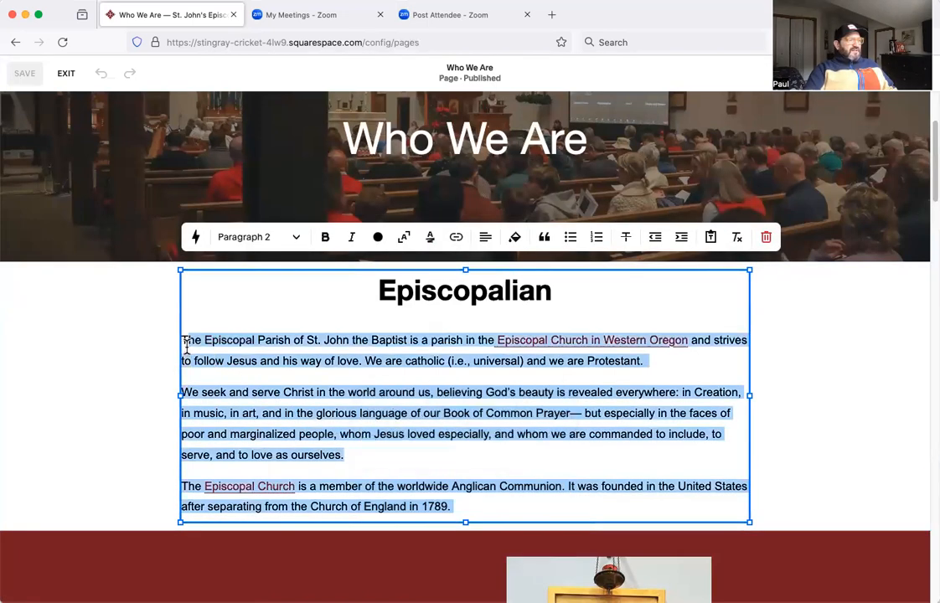
left_click(298, 239)
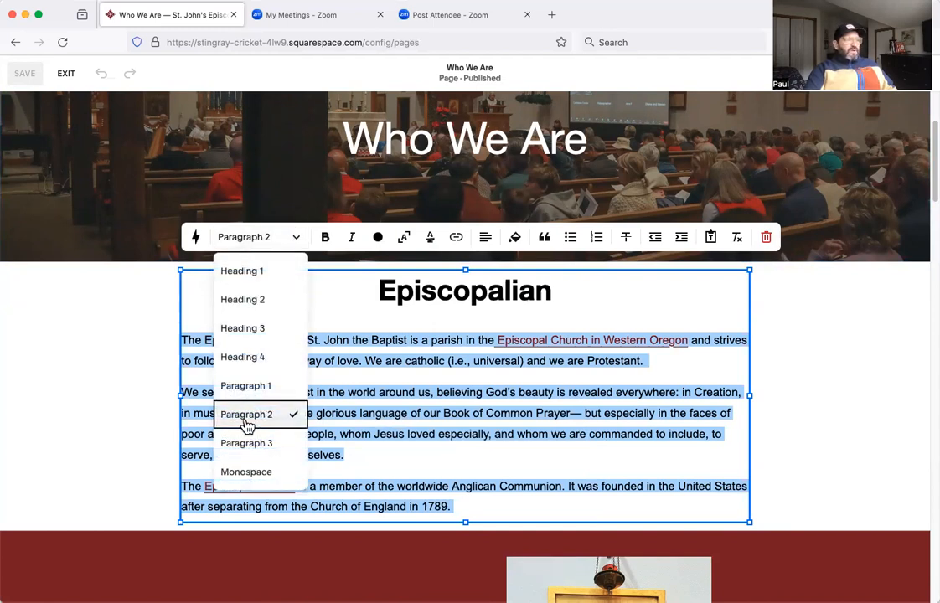
left_click(256, 441)
Try the Paragraph 1 style on the selected body paragraphs and set them back to Paragraph 2.
left_click(299, 243)
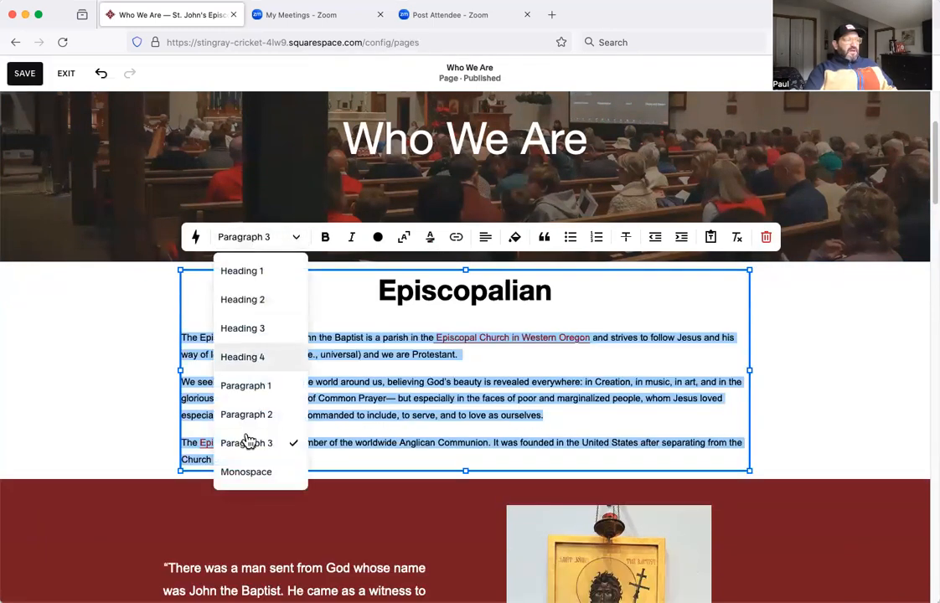
left_click(262, 387)
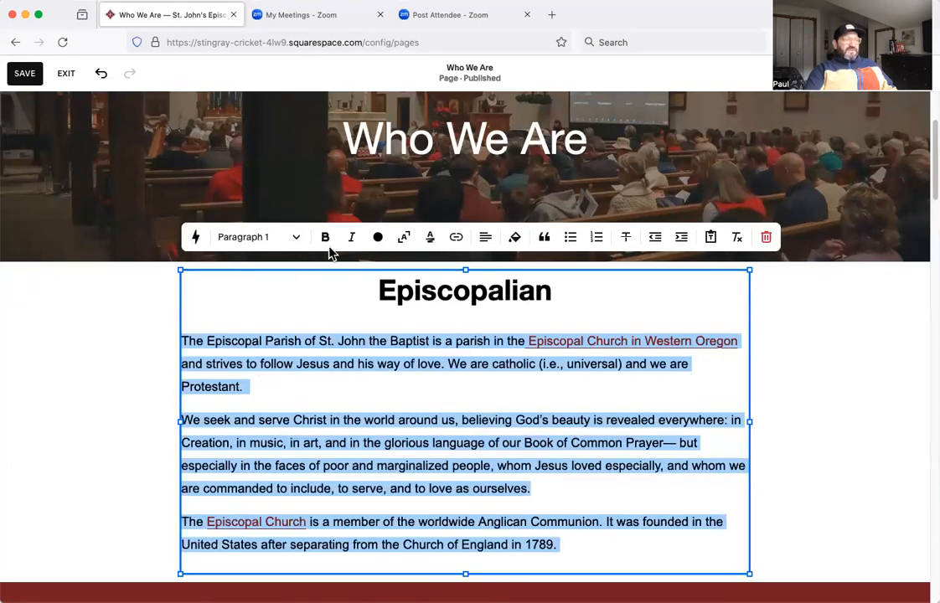
left_click(297, 239)
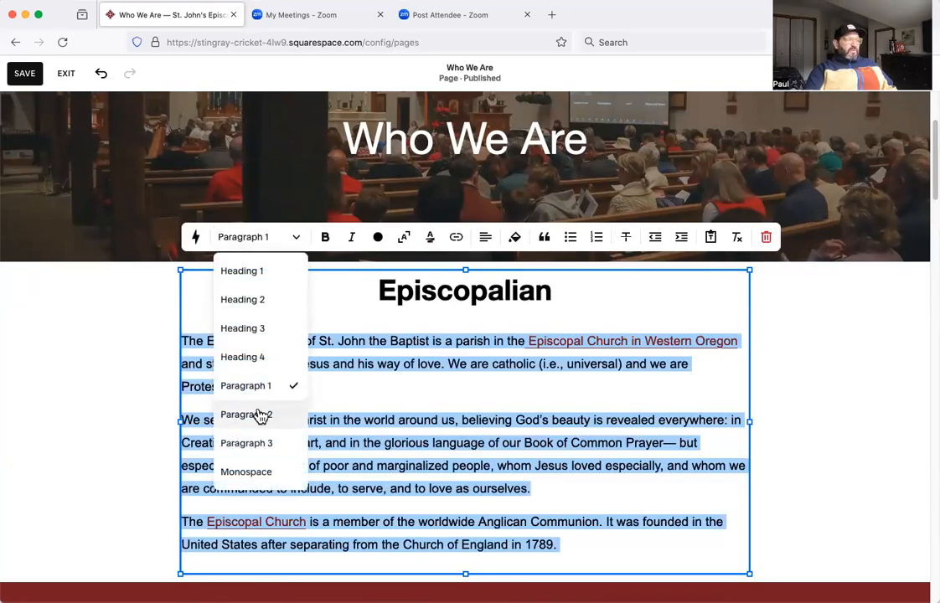
left_click(260, 415)
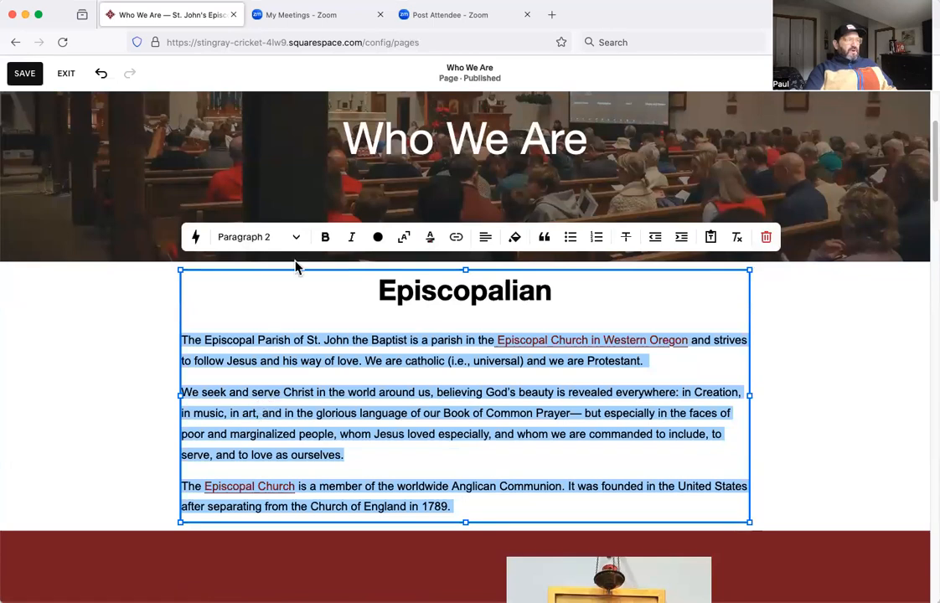
Try the Heading 1 style on the Episcopalian heading and return it to Heading 2.
double_click(448, 285)
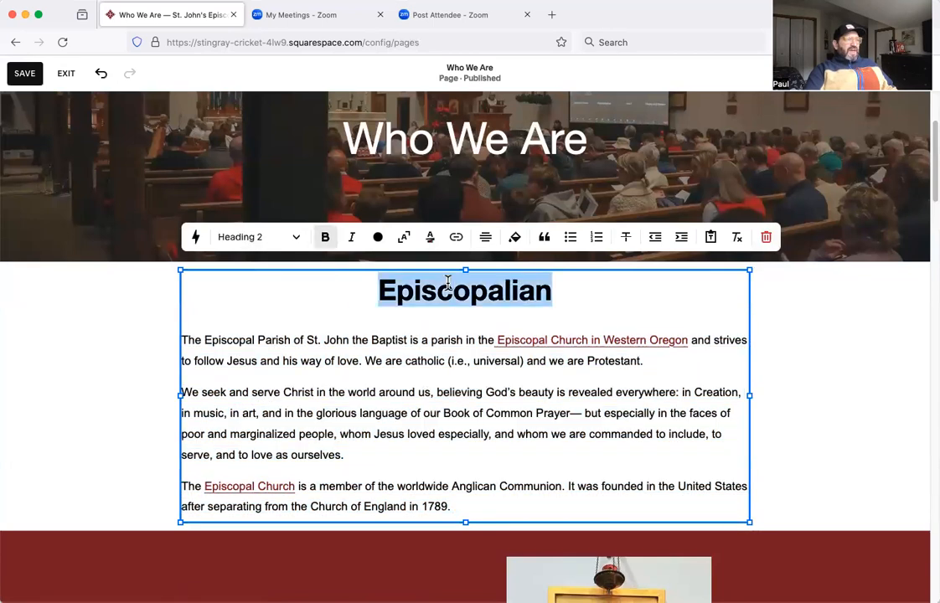
left_click(288, 243)
left_click(252, 272)
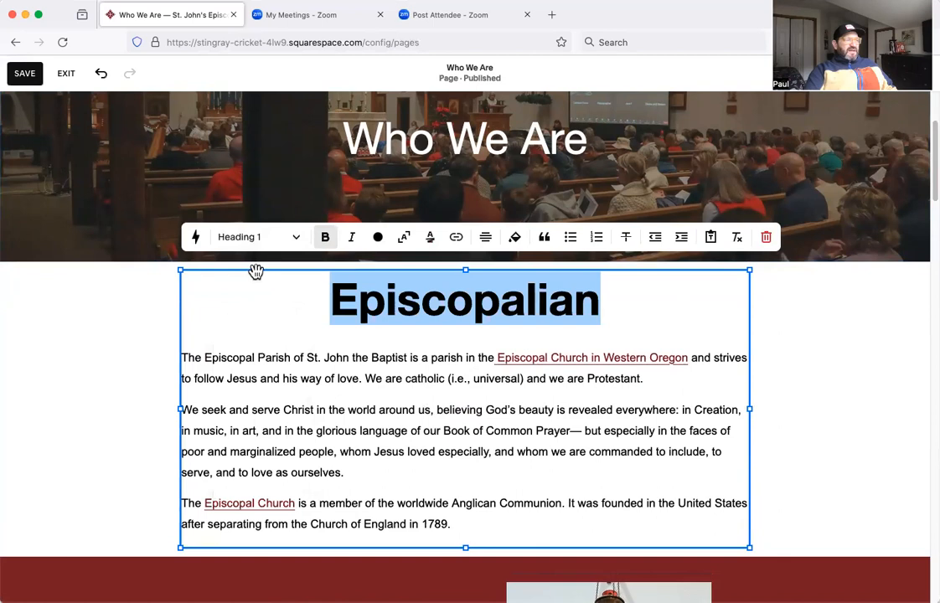
left_click(297, 240)
left_click(256, 299)
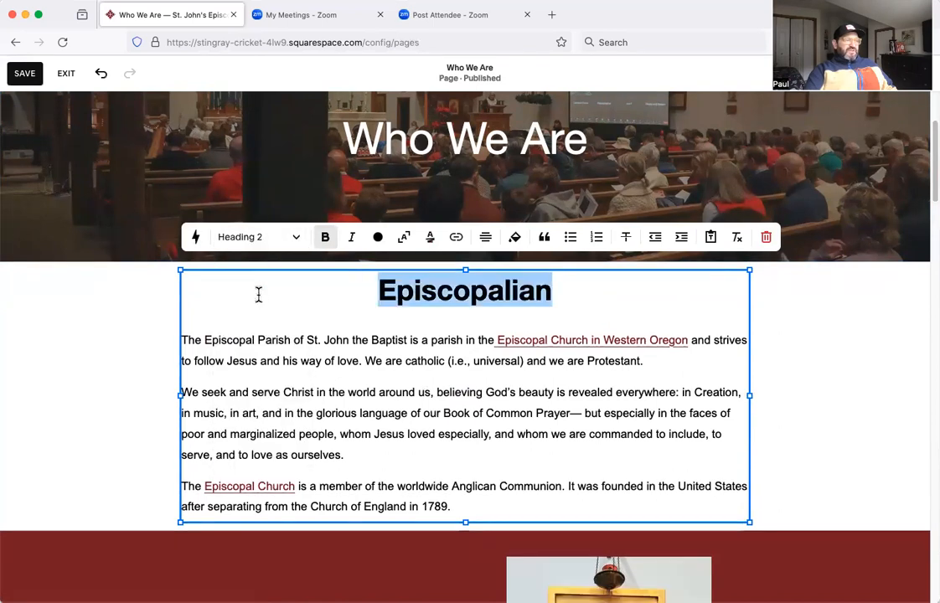
Try the Heading 3 and Heading 4 styles on the Episcopalian heading and restore Heading 2.
left_click(300, 242)
left_click(254, 329)
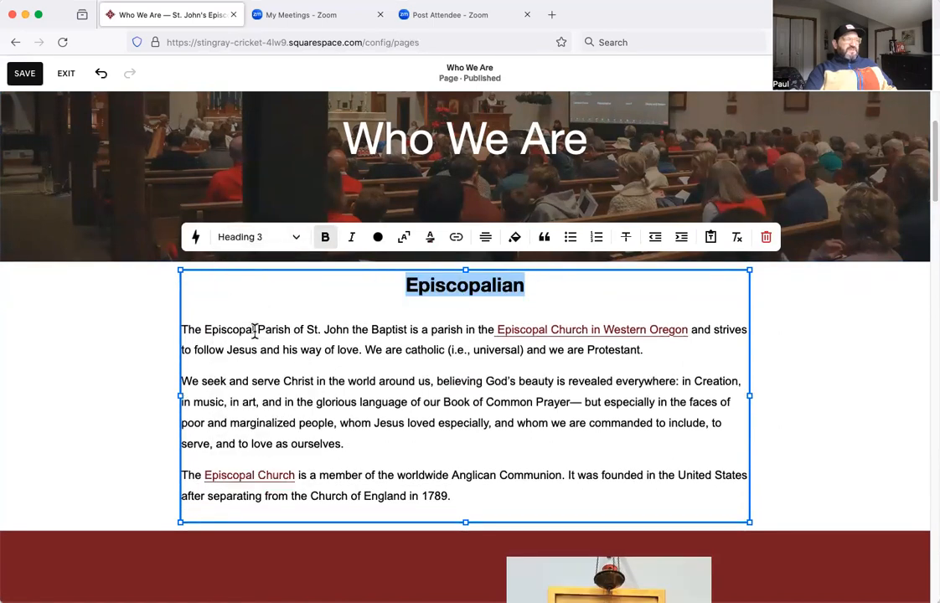
left_click(299, 244)
left_click(260, 356)
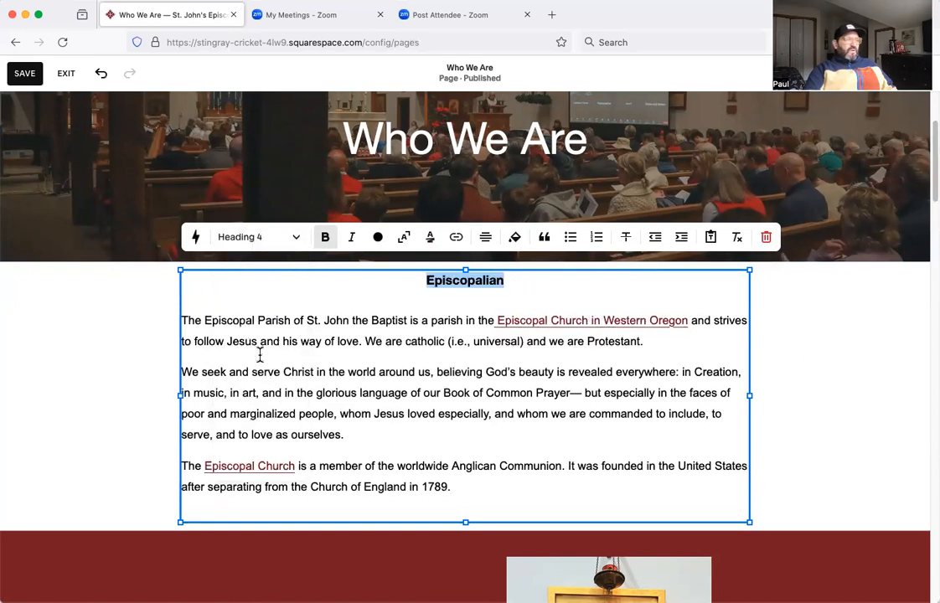
left_click(300, 246)
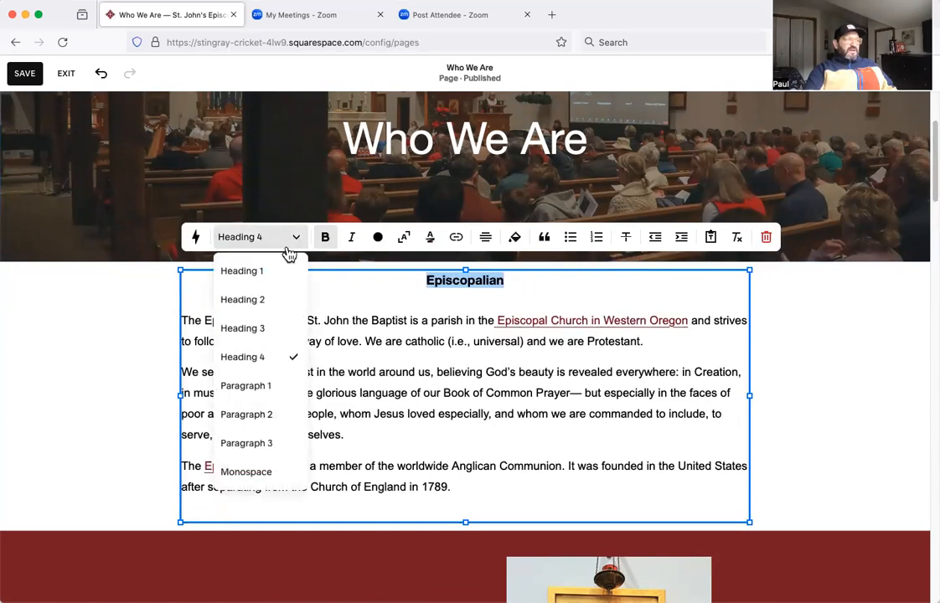
left_click(263, 300)
Exit the Who We Are page editor without saving and look over the page preview.
scroll(353, 419, "down", 1)
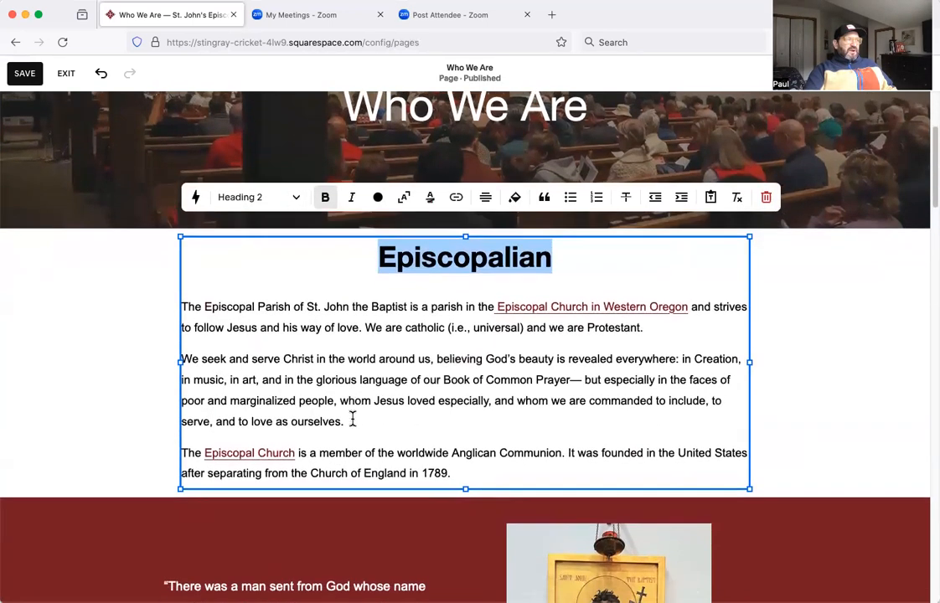
scroll(353, 419, "up", 5)
scroll(352, 420, "down", 2)
scroll(351, 421, "down", 1)
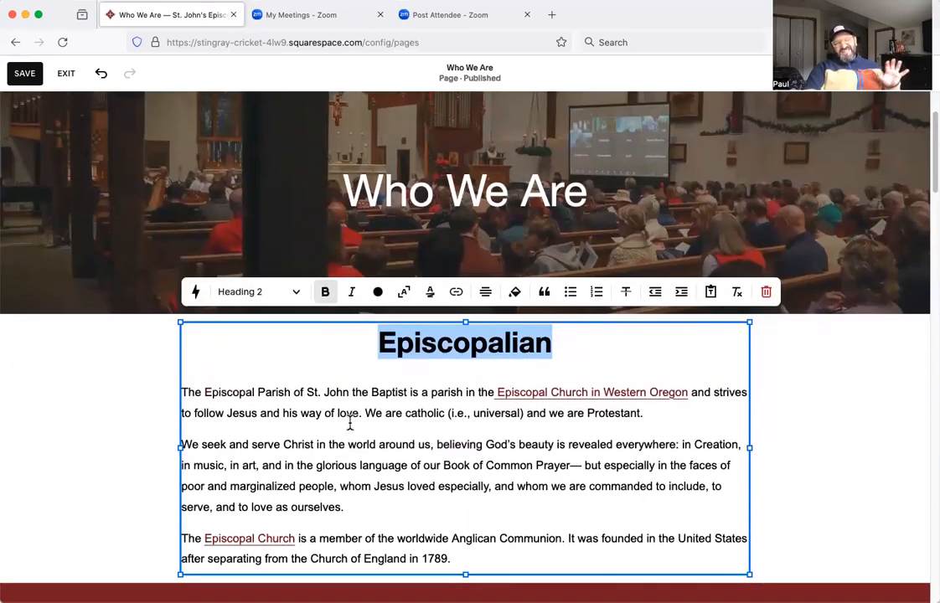
scroll(359, 388, "down", 3)
scroll(353, 363, "down", 2)
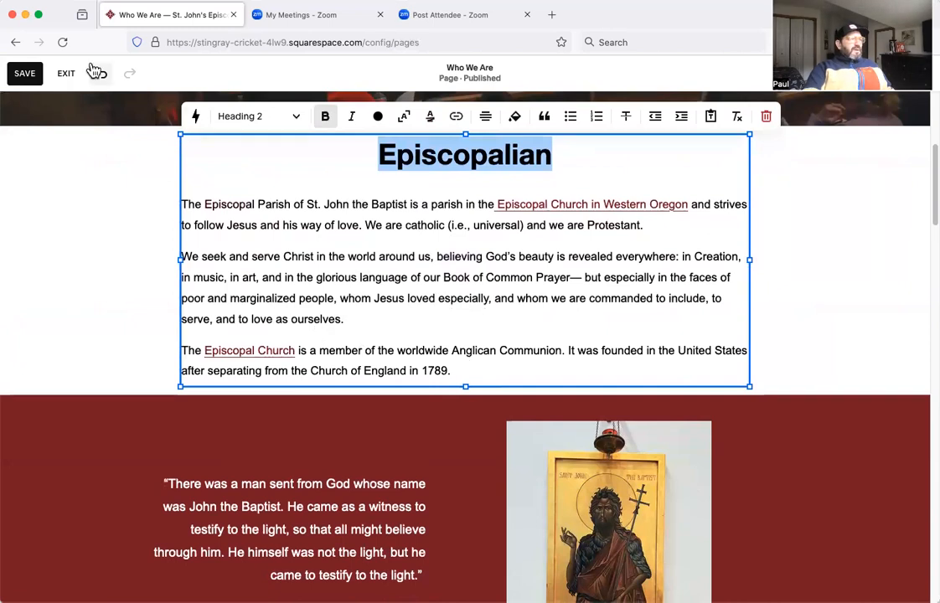
left_click(64, 76)
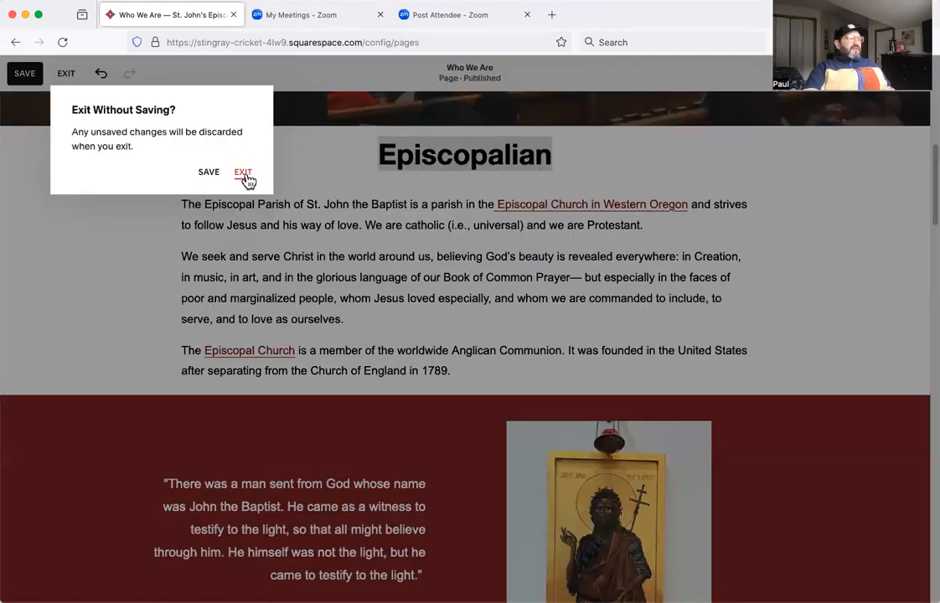
left_click(239, 170)
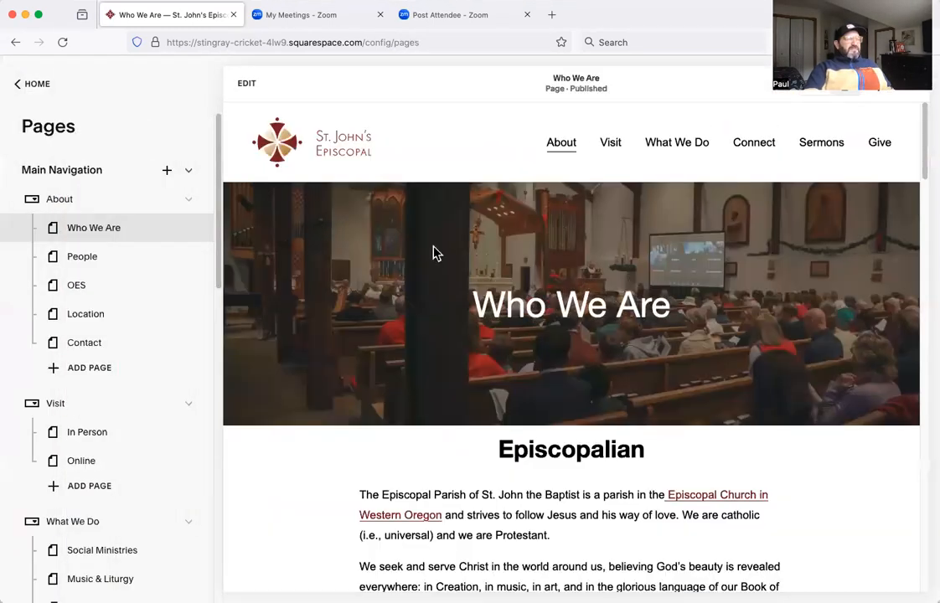
scroll(496, 290, "down", 10)
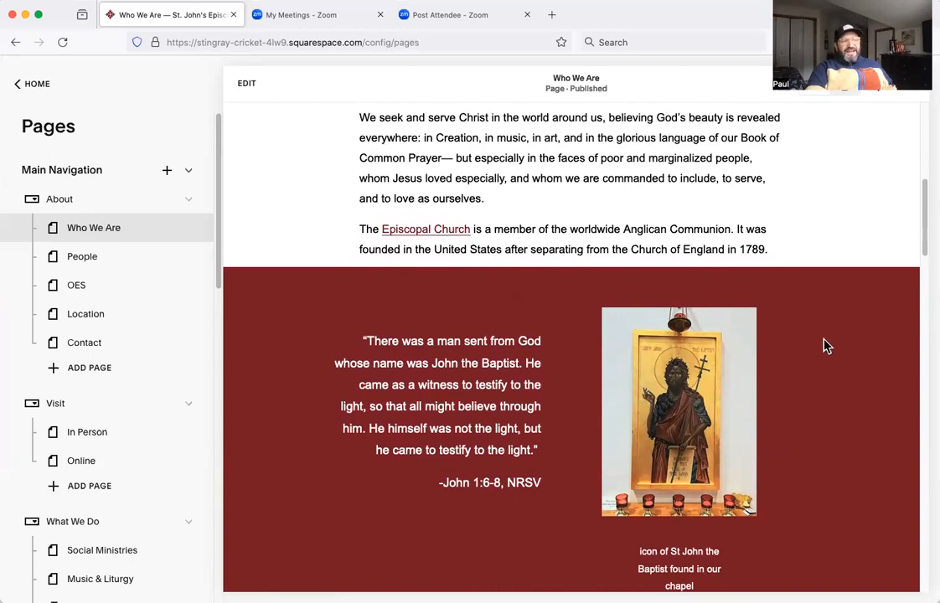
scroll(652, 411, "up", 9)
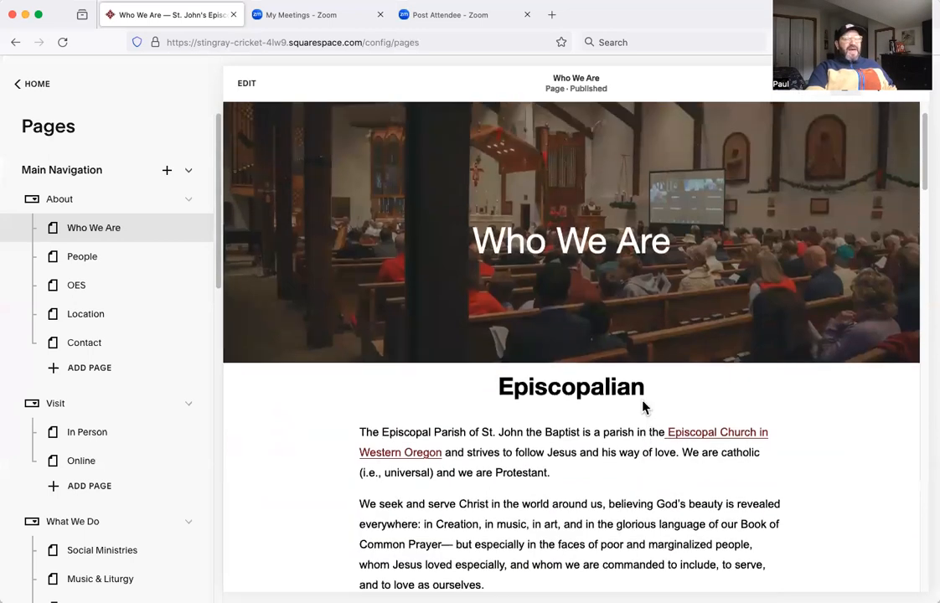
Open the Who We Are page for editing and bring up the settings of the St John the Baptist icon image.
scroll(536, 373, "up", 2)
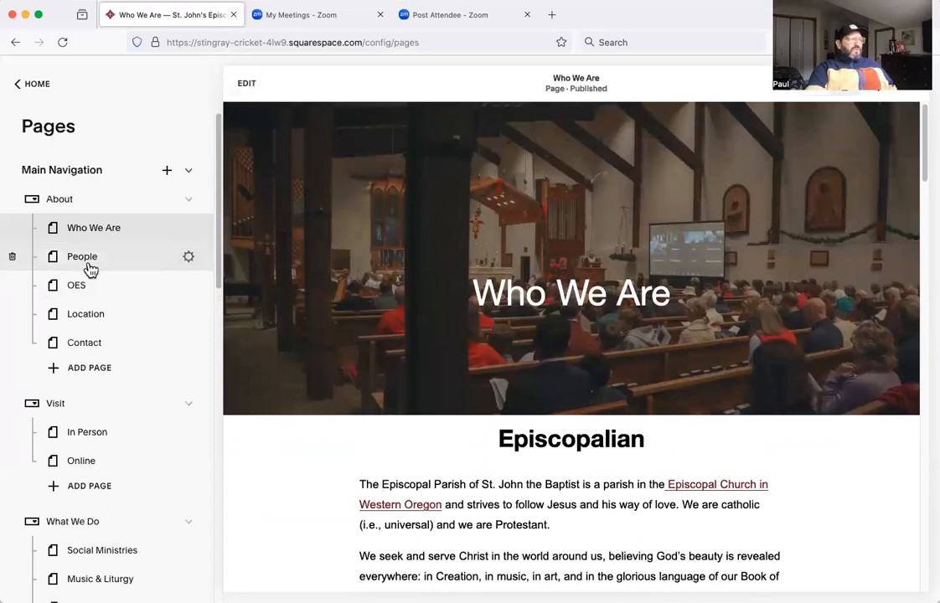
left_click(255, 87)
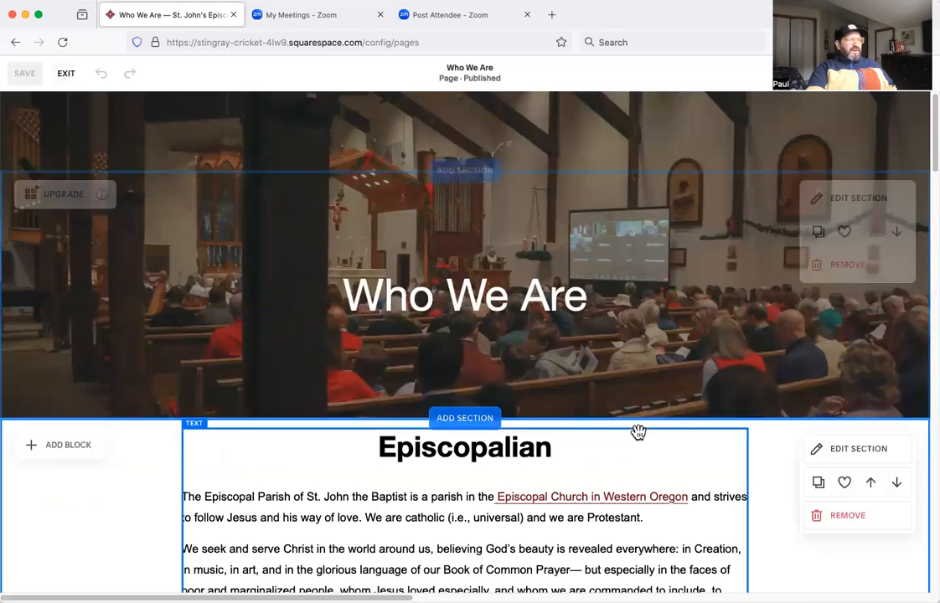
scroll(682, 442, "down", 6)
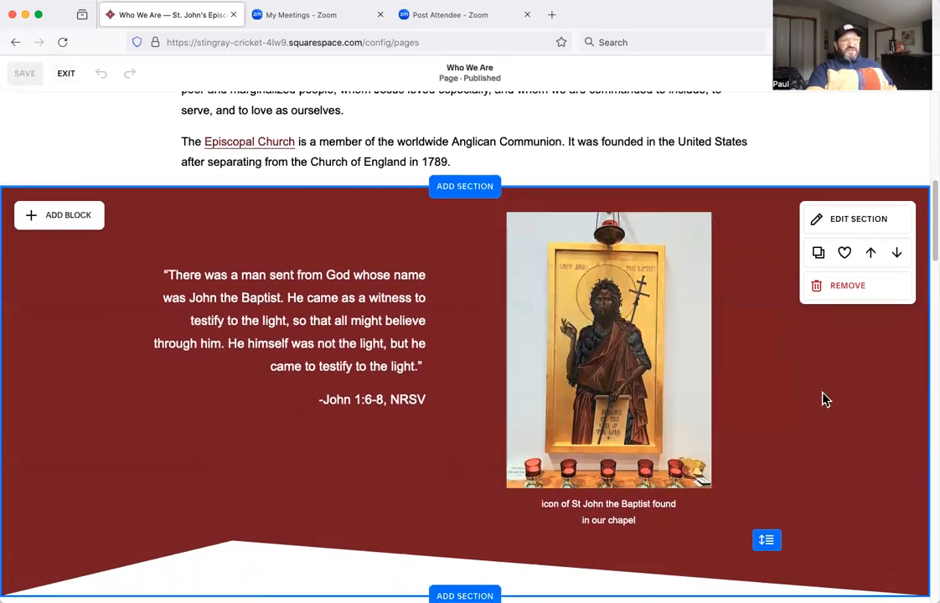
left_click(650, 306)
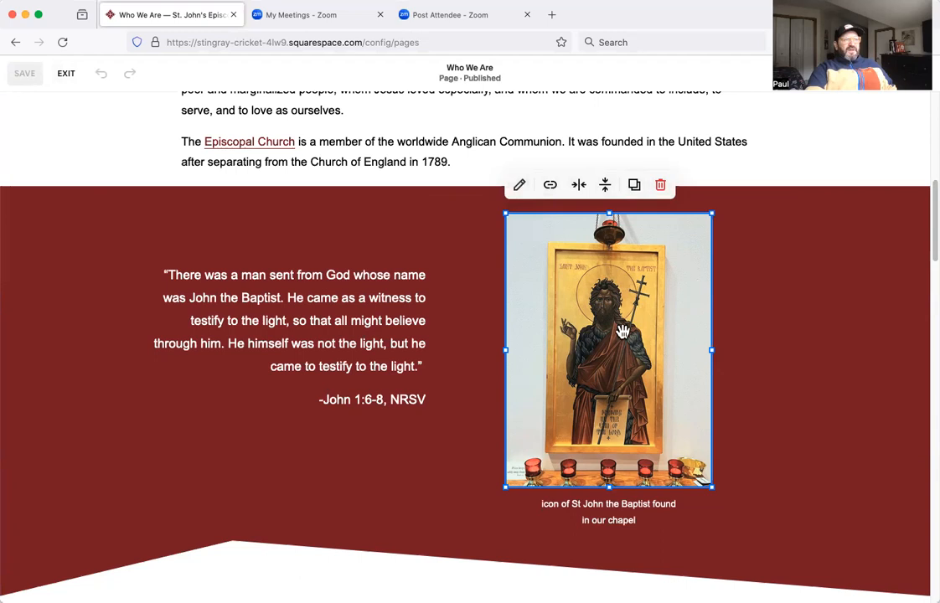
left_click(521, 188)
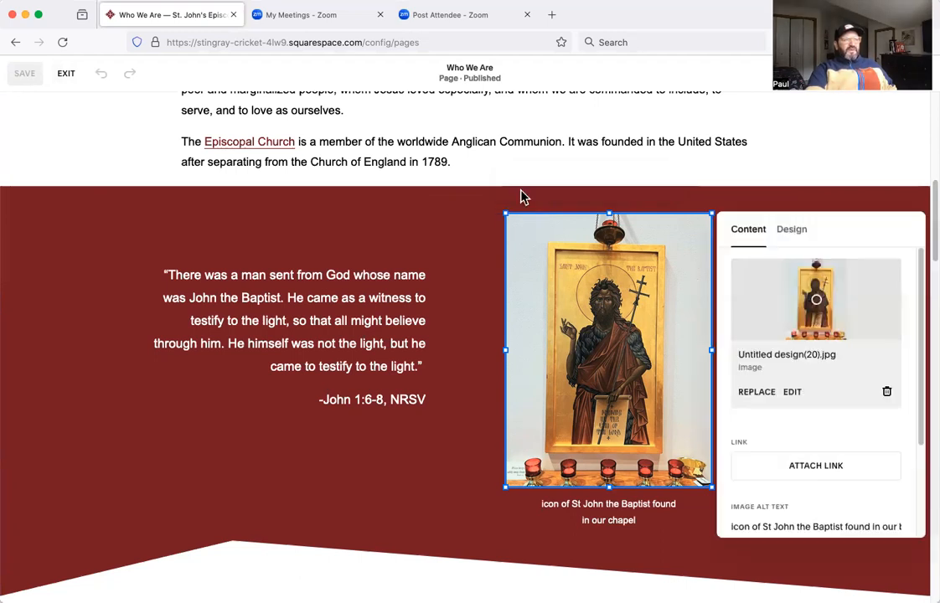
Look through the site's own image library for a replacement picture and close it without choosing one.
left_click(758, 393)
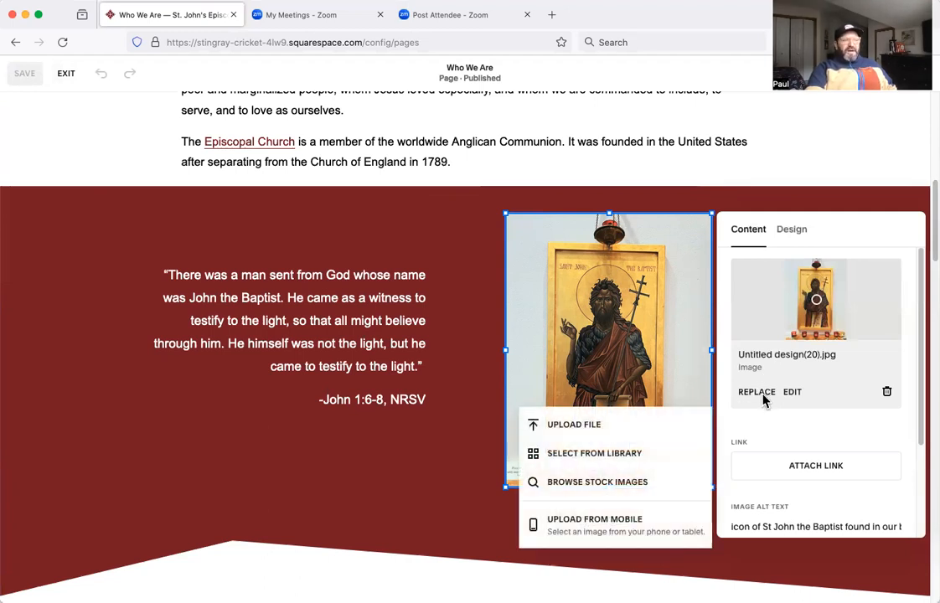
left_click(628, 454)
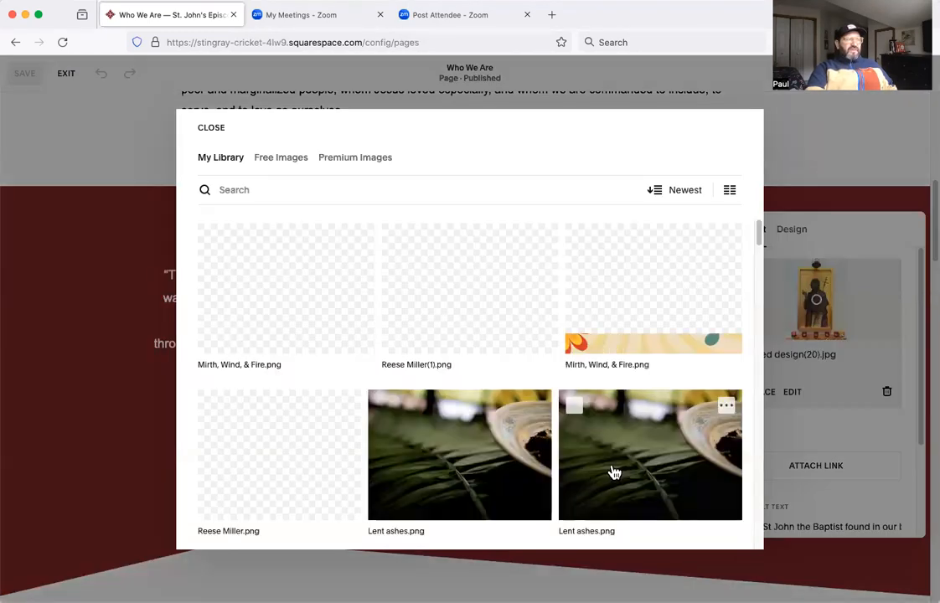
scroll(486, 434, "down", 10)
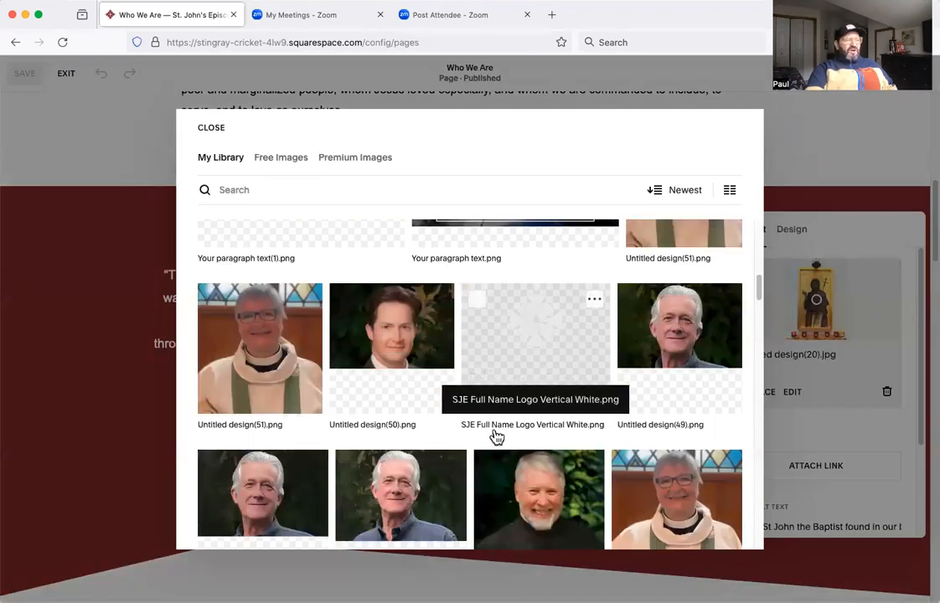
scroll(496, 436, "down", 10)
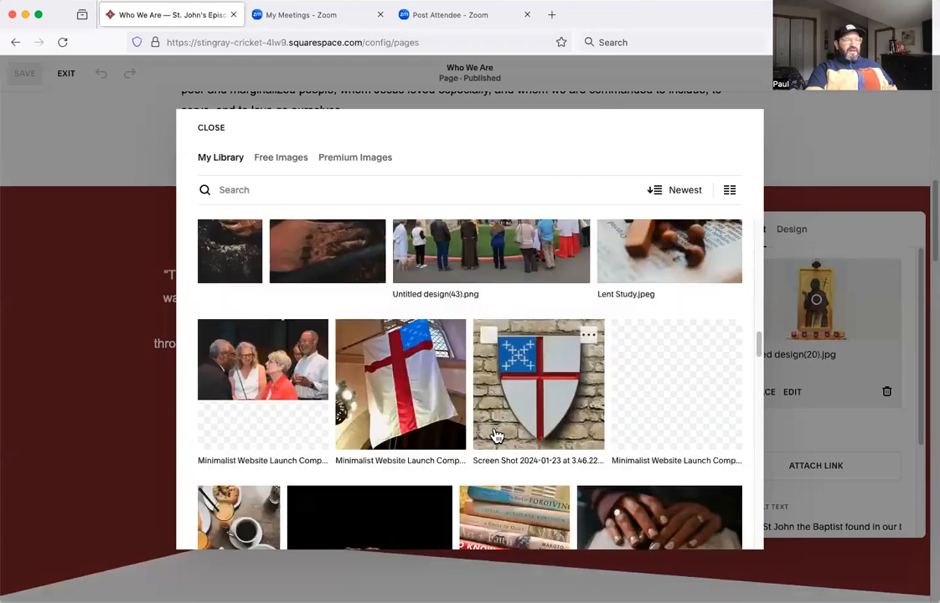
scroll(496, 436, "down", 5)
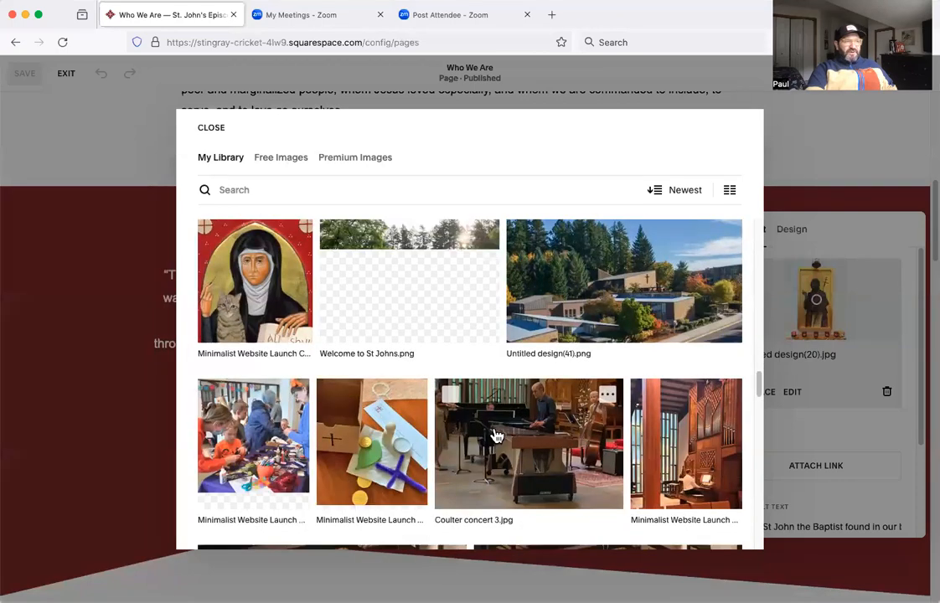
left_click(212, 128)
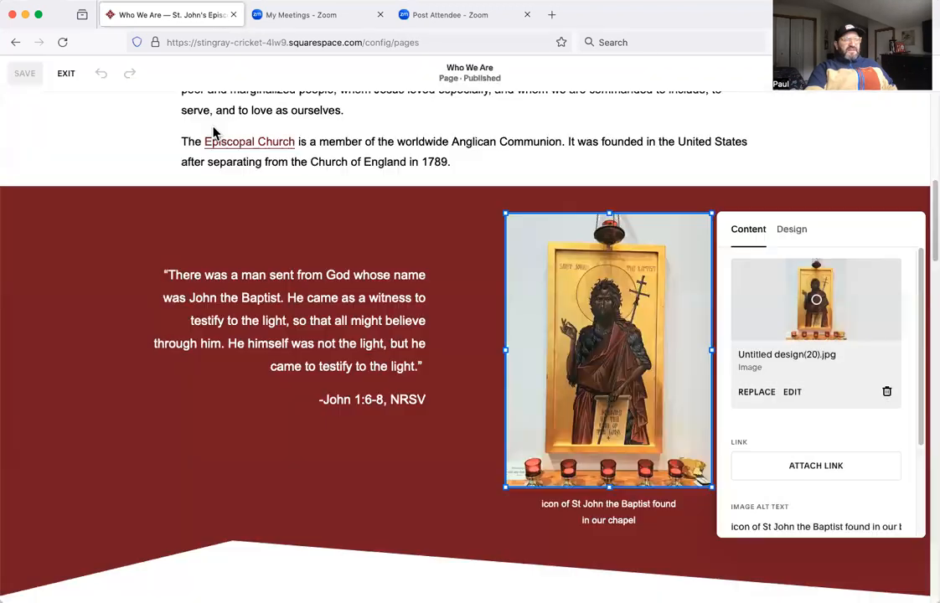
Browse the free and premium stock image collections as replacement sources for the icon image.
left_click(759, 394)
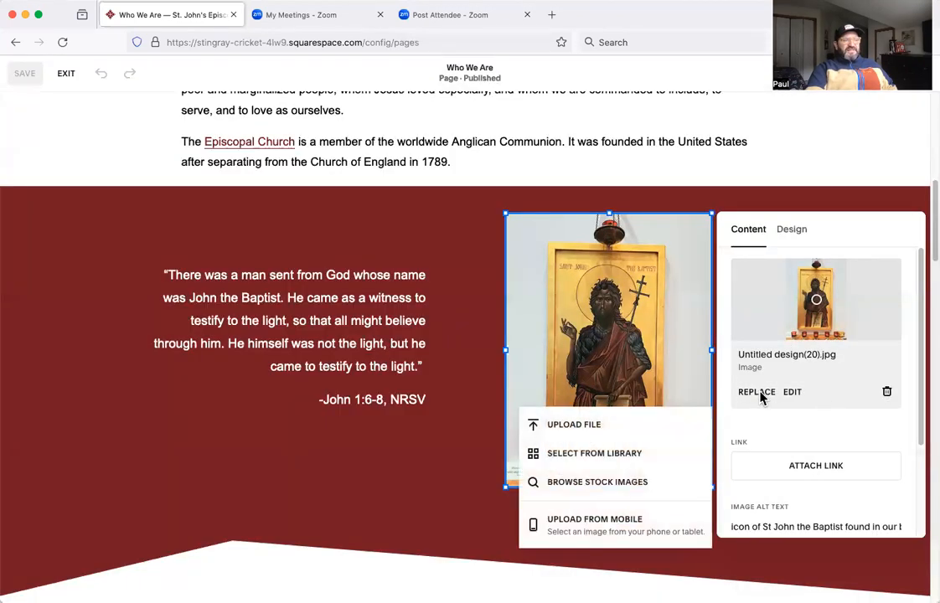
left_click(612, 483)
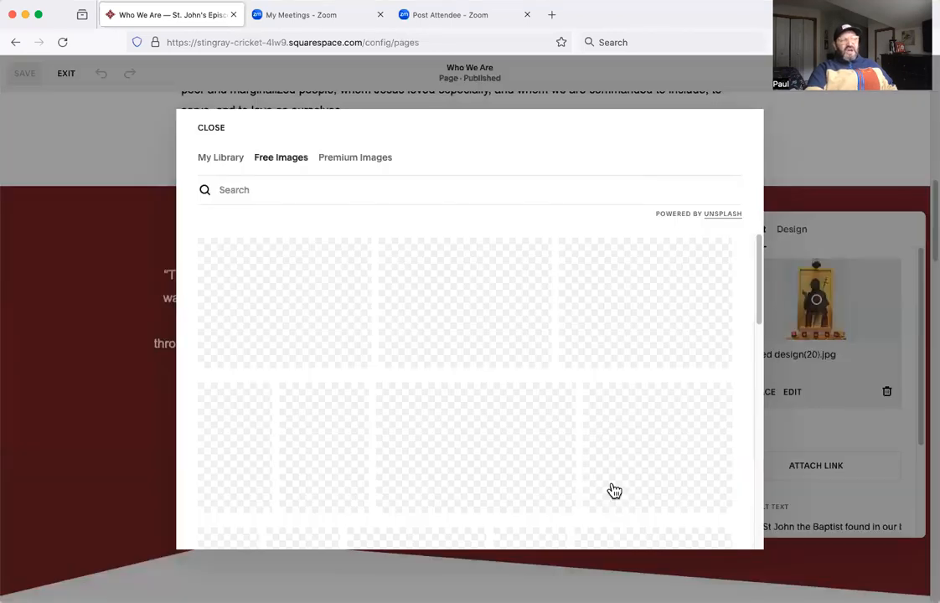
left_click(303, 193)
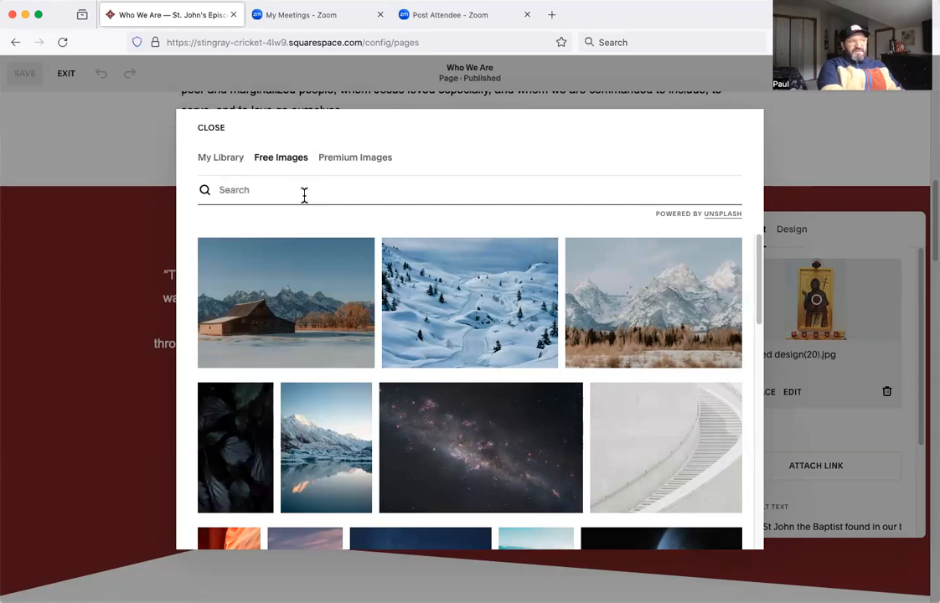
left_click(225, 166)
left_click(258, 161)
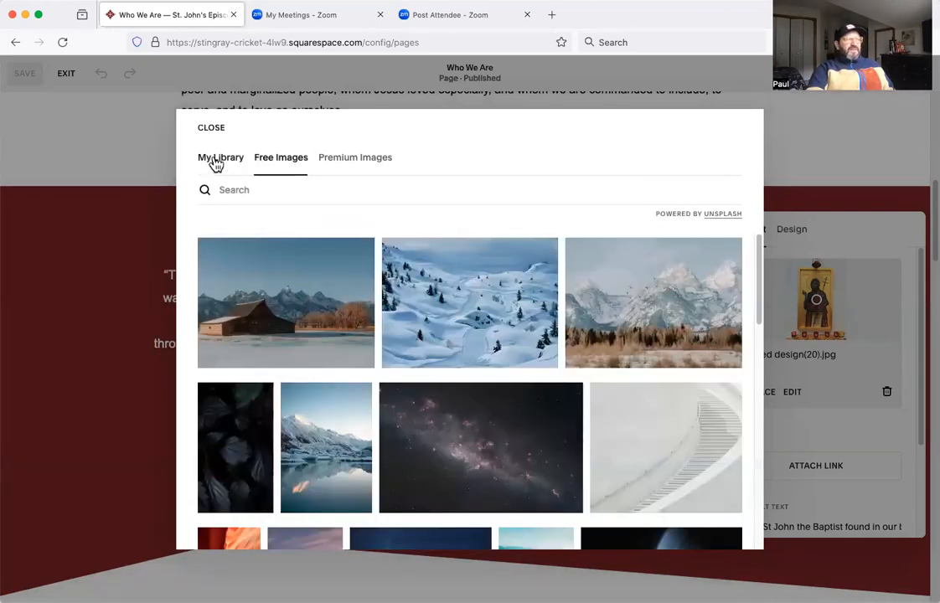
left_click(216, 164)
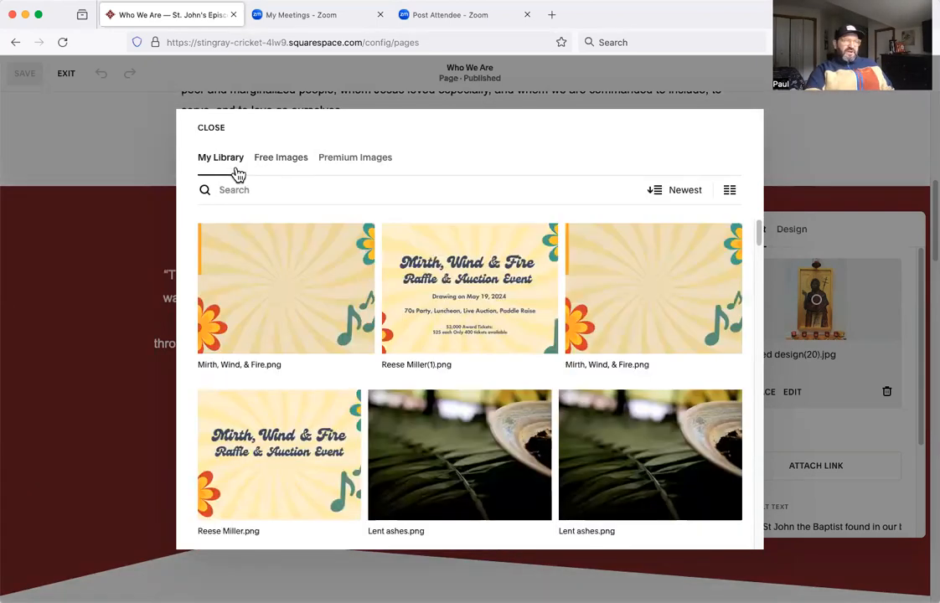
left_click(350, 159)
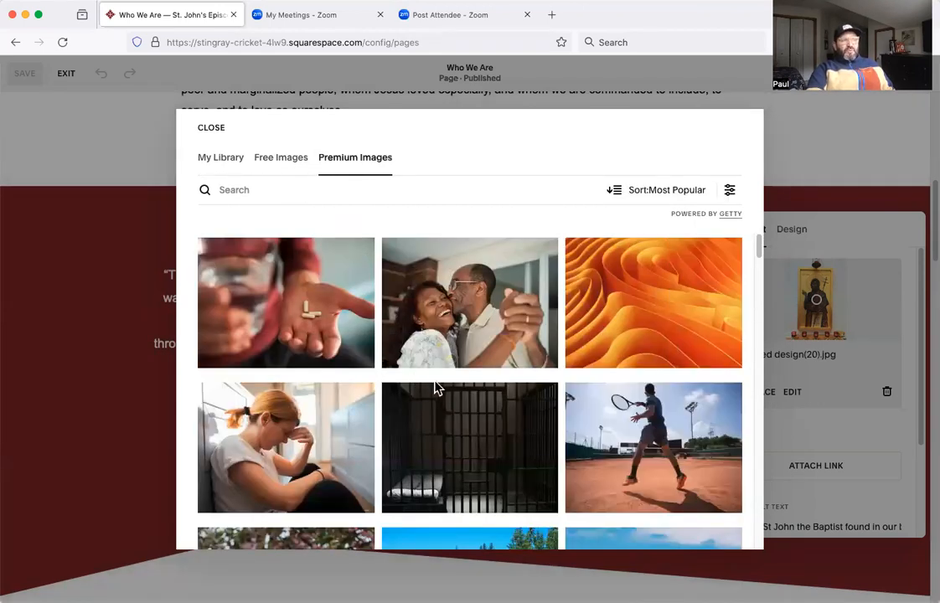
left_click(283, 160)
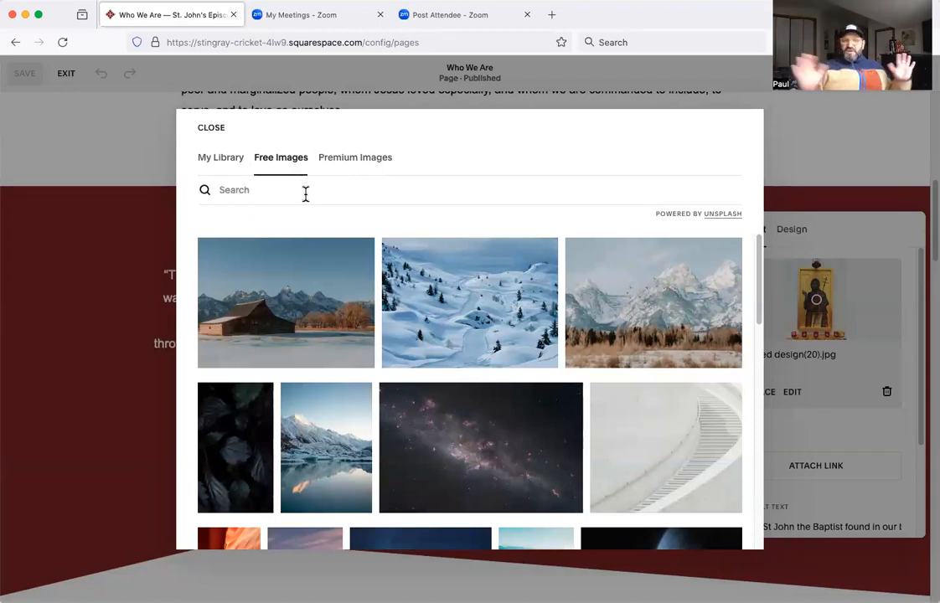
Search the free stock images for "Icon" and look through the results.
left_click(307, 191)
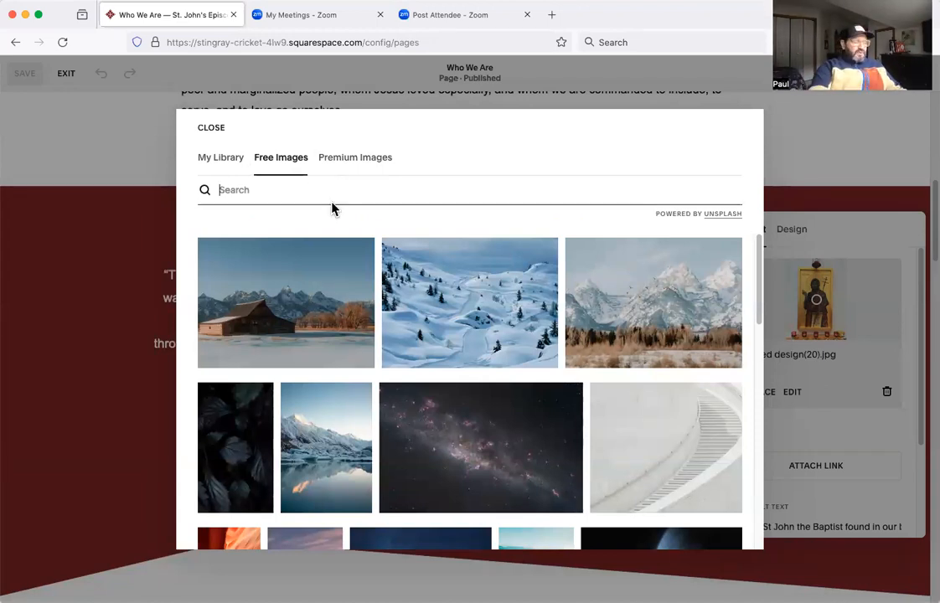
type("l")
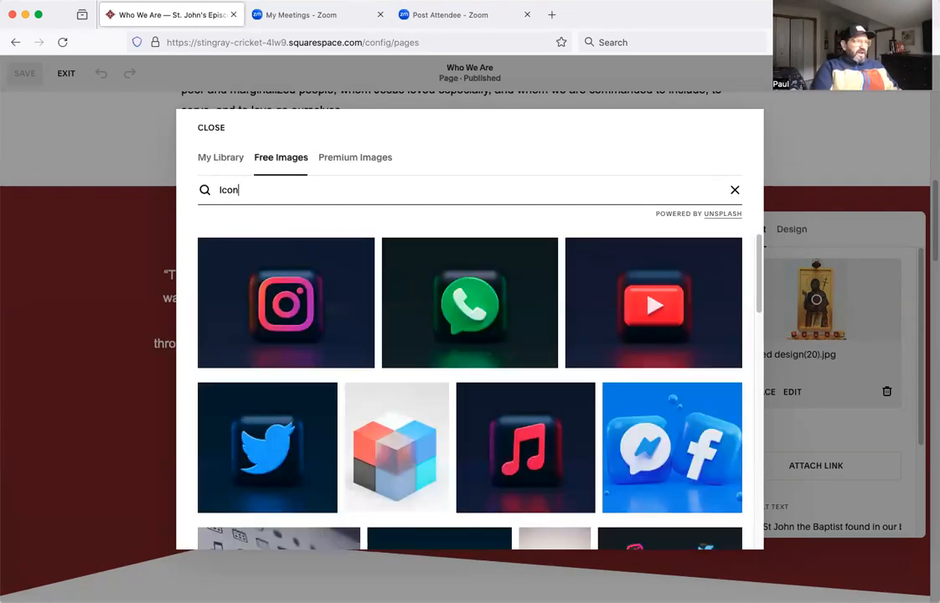
scroll(379, 438, "down", 5)
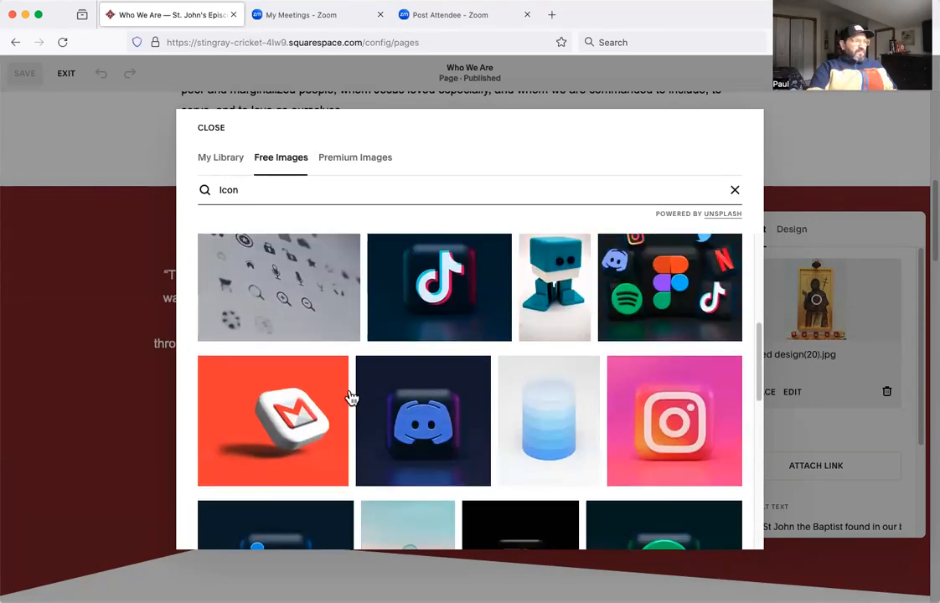
scroll(351, 394, "up", 5)
Search the free images for "religious icon" and replace the St John icon with the photo of a Ganesha statue in a red turban.
left_click_drag(267, 187, 206, 184)
type("reli")
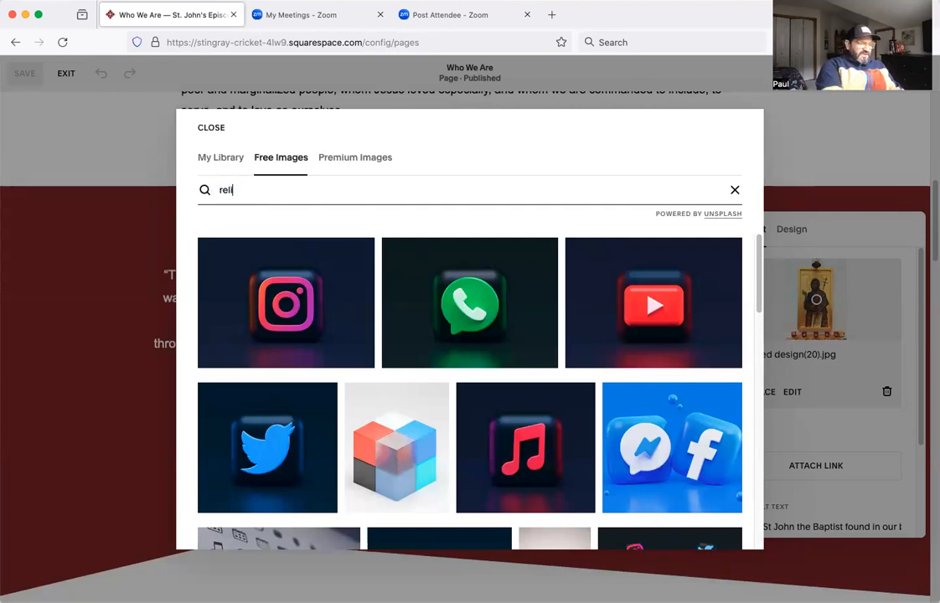
type("gious ico")
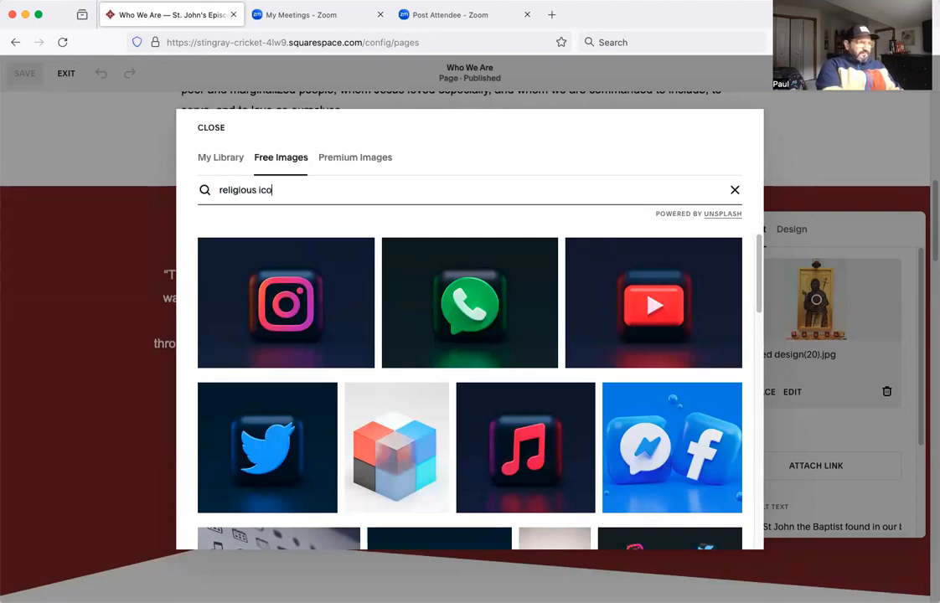
type("n")
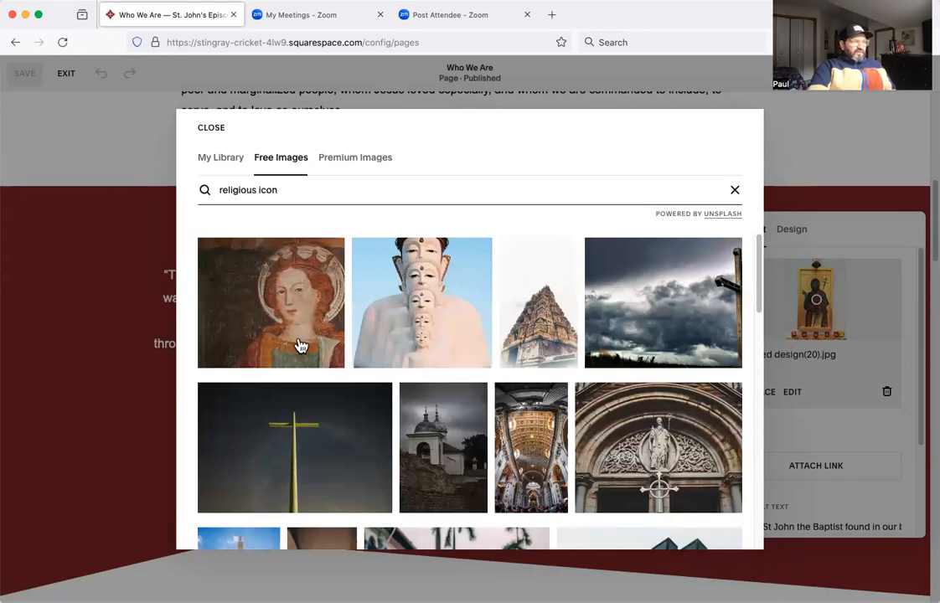
scroll(300, 345, "down", 5)
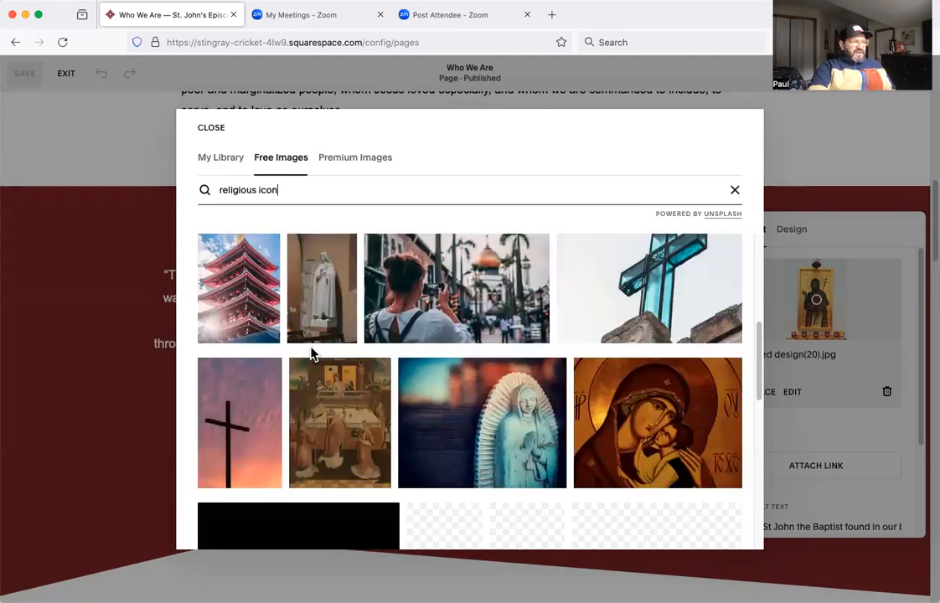
scroll(311, 353, "down", 3)
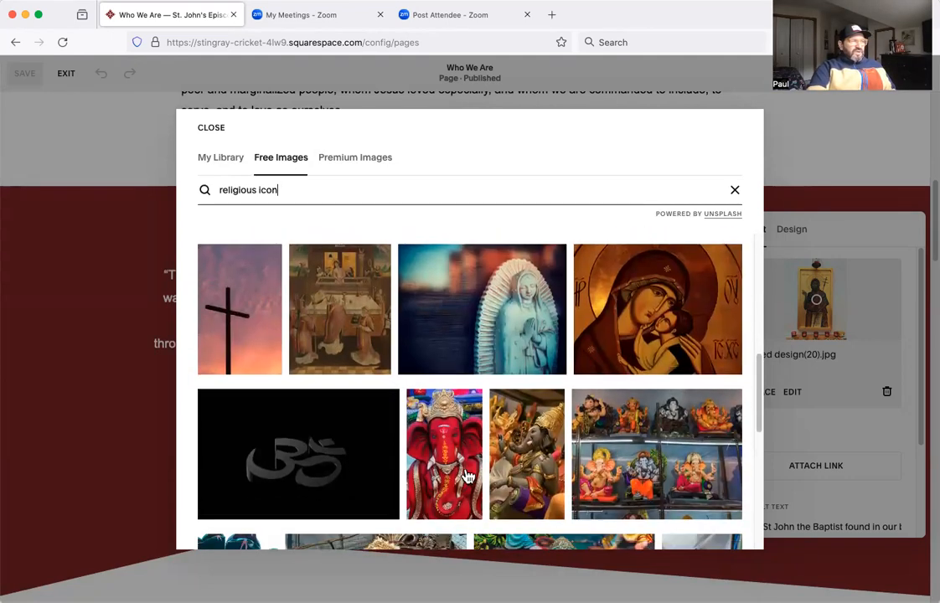
scroll(394, 423, "down", 5)
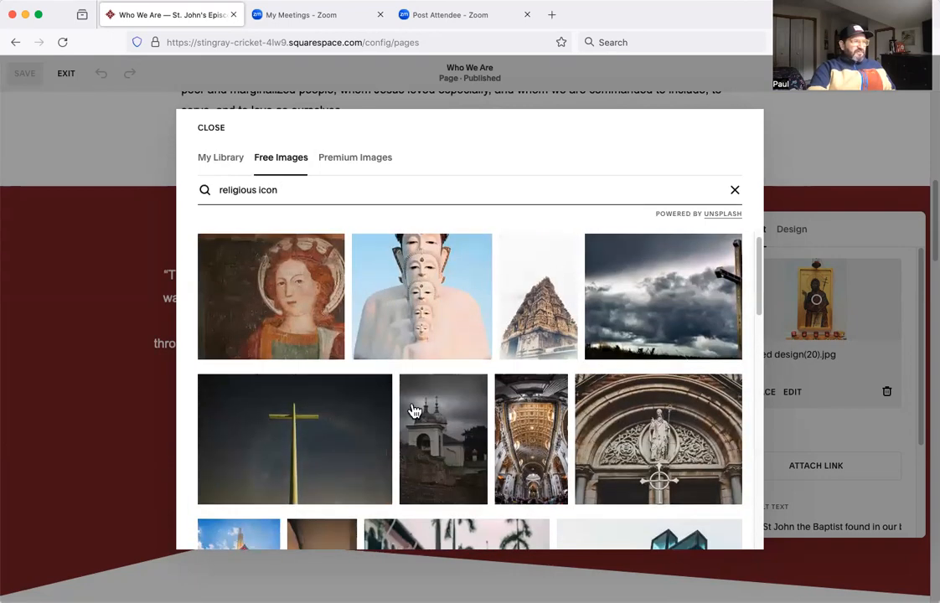
scroll(414, 411, "down", 3)
scroll(417, 411, "down", 3)
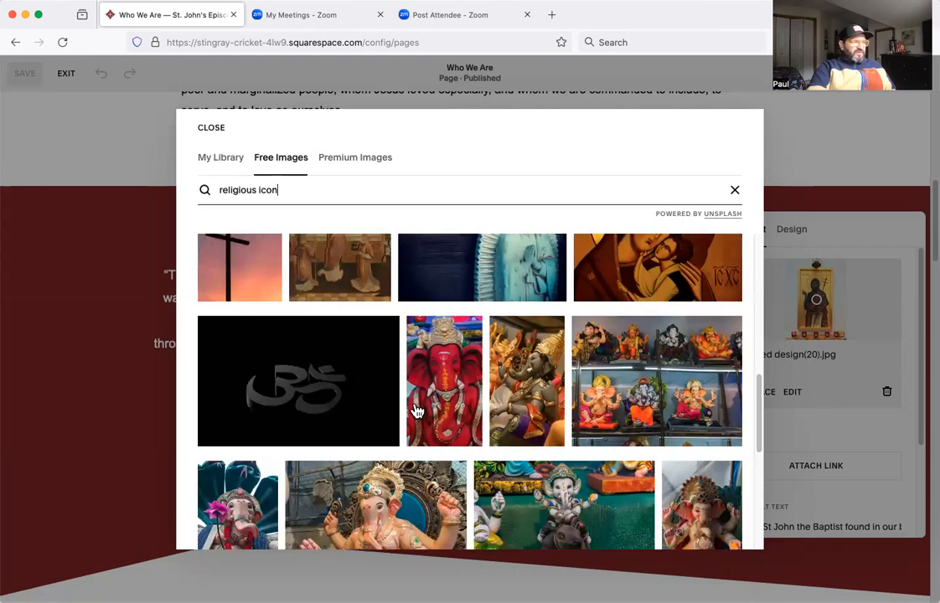
scroll(416, 411, "down", 3)
scroll(416, 410, "down", 1)
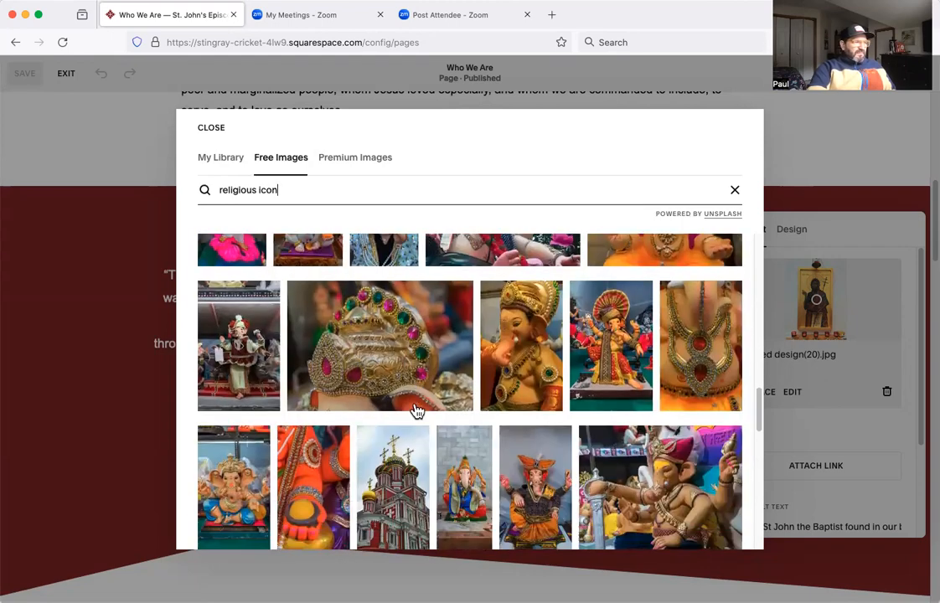
scroll(645, 402, "up", 4)
mouse_move(658, 409)
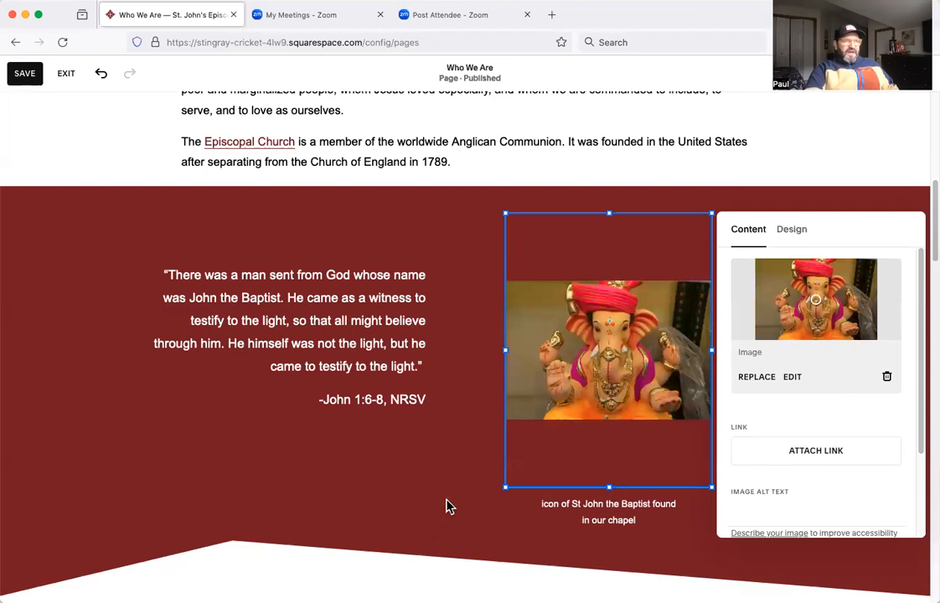
Try the Fill design option on the Ganesha image and set it back to Fit.
left_click(800, 235)
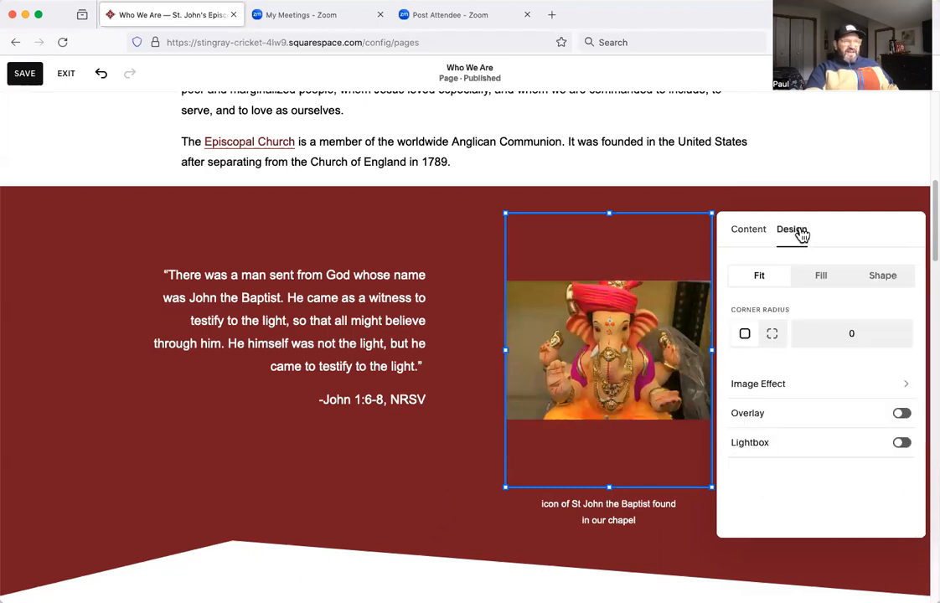
left_click(828, 282)
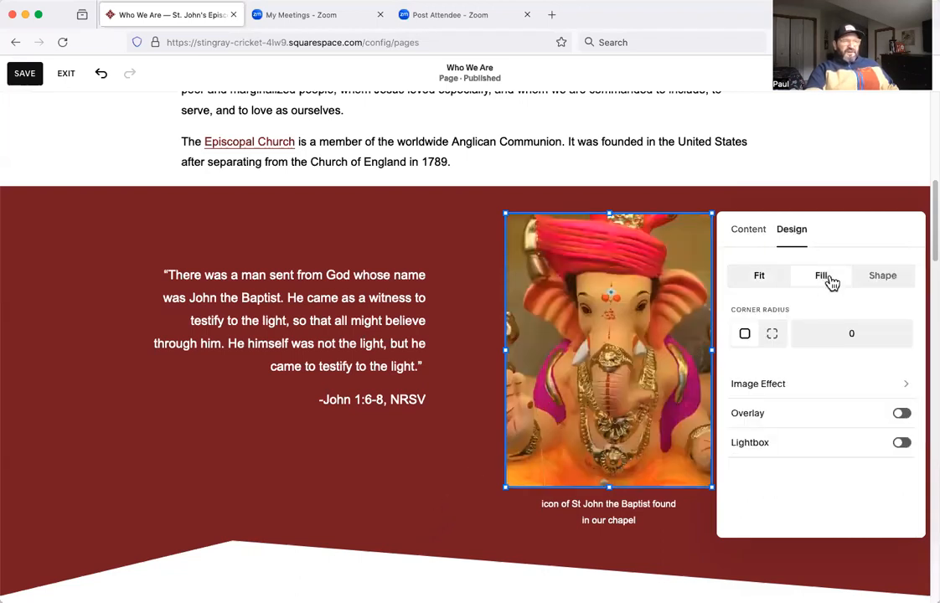
left_click(761, 281)
Switch the Ganesha image to a Shape design, try the 1:1 diamond, and apply the 1:1 quarter circle.
left_click(883, 279)
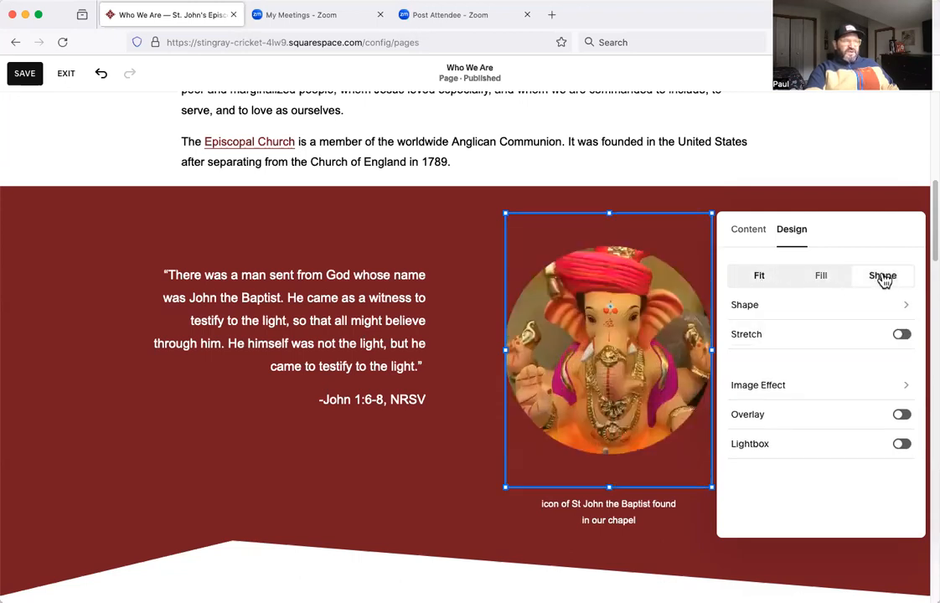
left_click(901, 308)
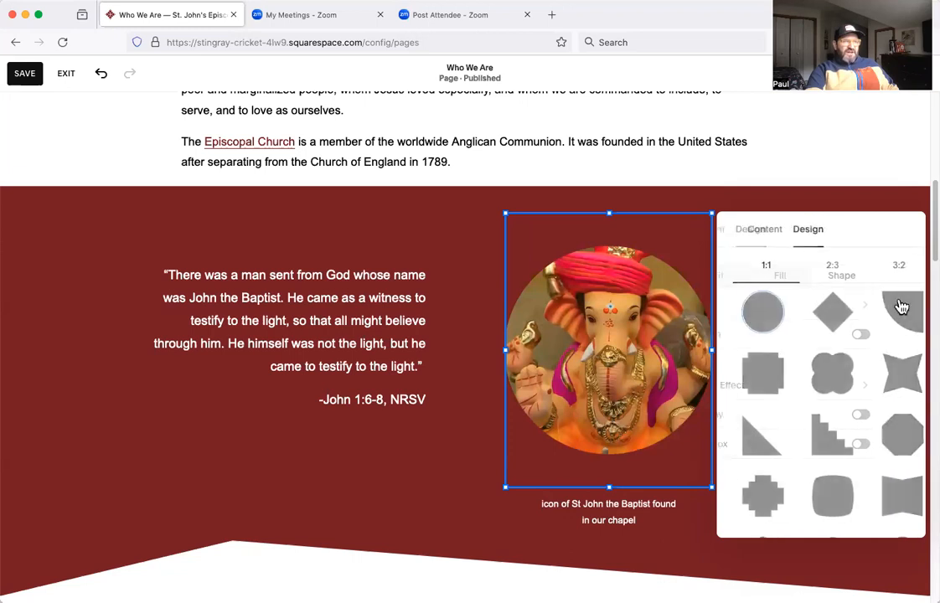
left_click(825, 323)
left_click(881, 313)
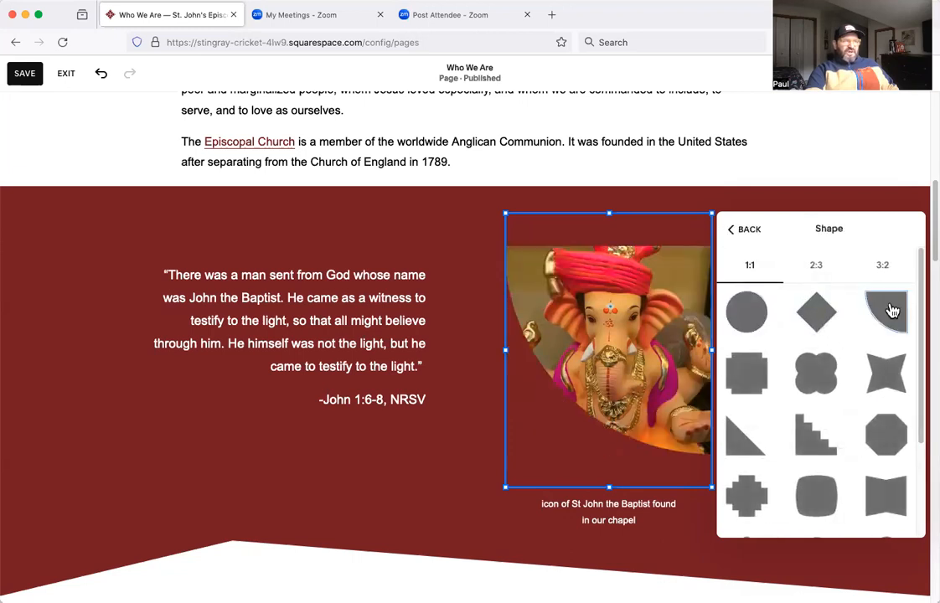
Try the 1:1 circle shape on the Ganesha image, and switch its design to Fill.
left_click(758, 310)
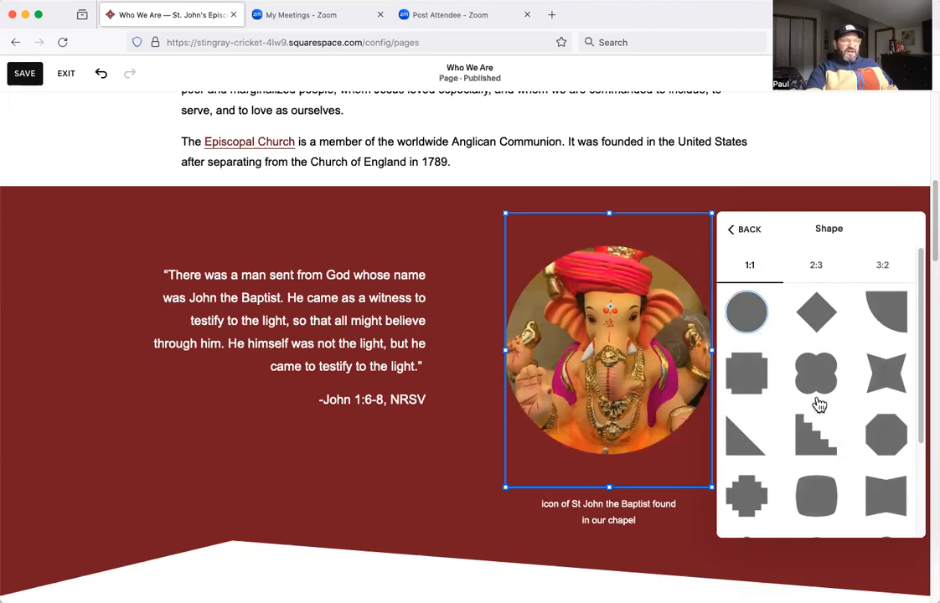
left_click(748, 230)
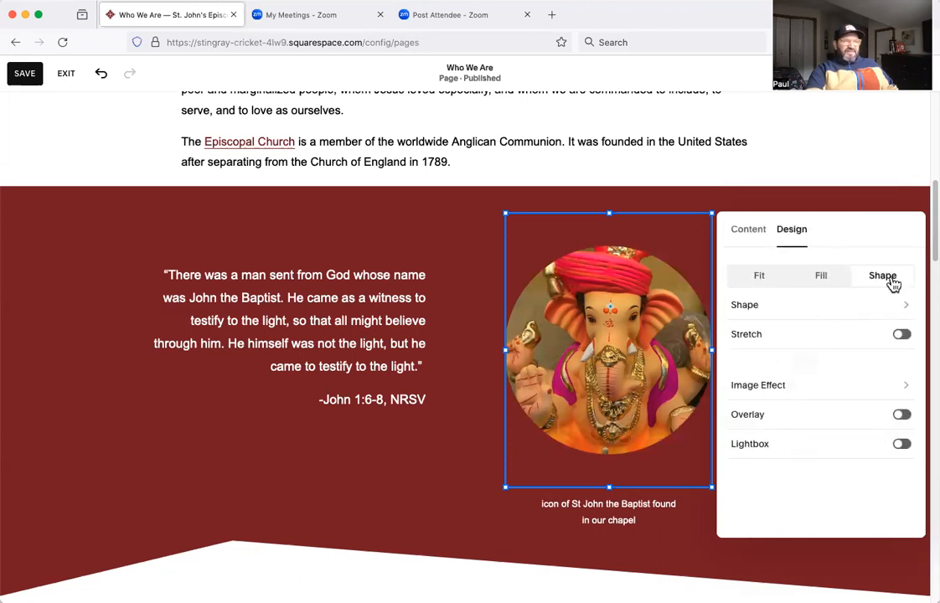
left_click(826, 278)
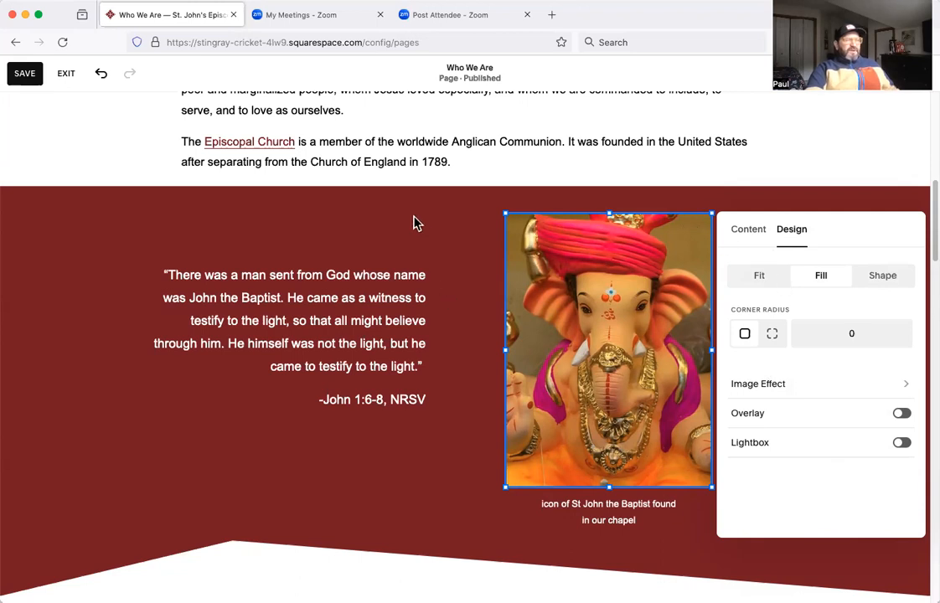
Look over the image effects offered for the Ganesha image and go back to its content settings.
left_click(847, 385)
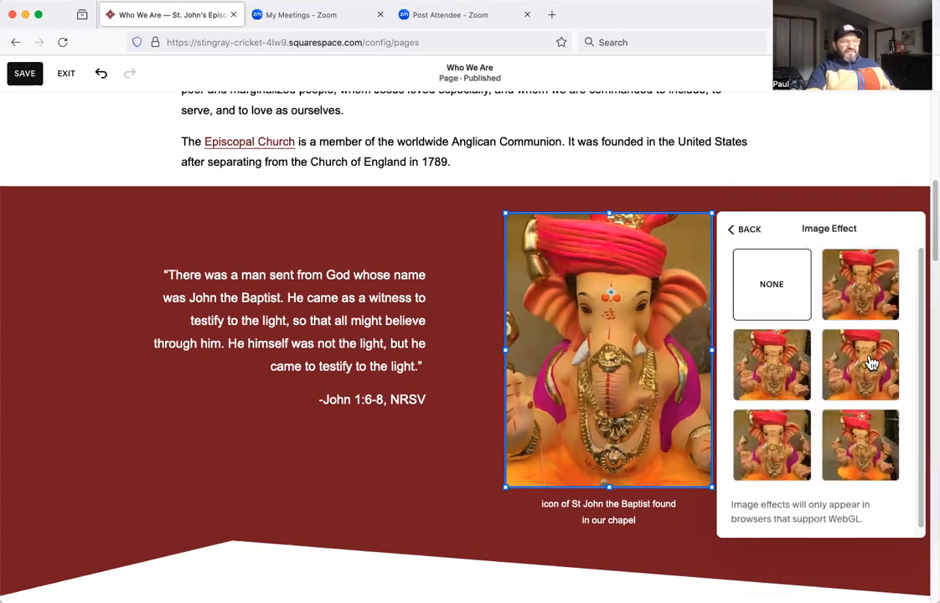
left_click(744, 230)
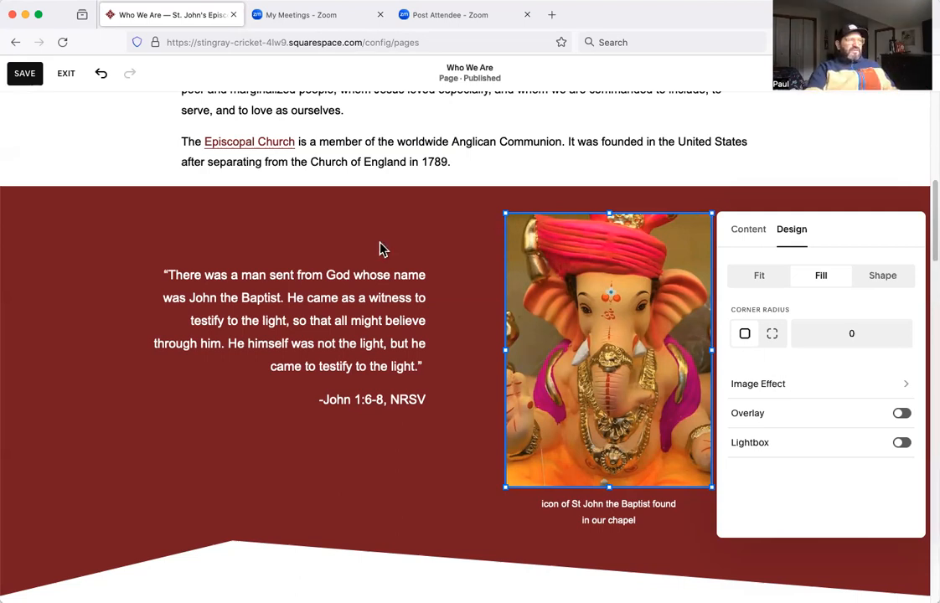
left_click(741, 232)
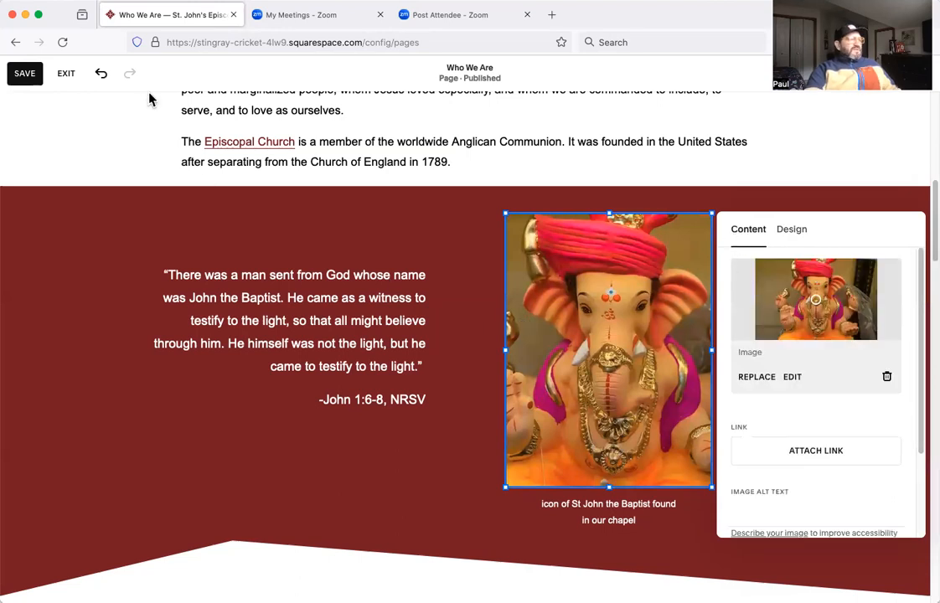
Exit the Who We Are page editor without saving, discarding the image changes.
left_click(69, 76)
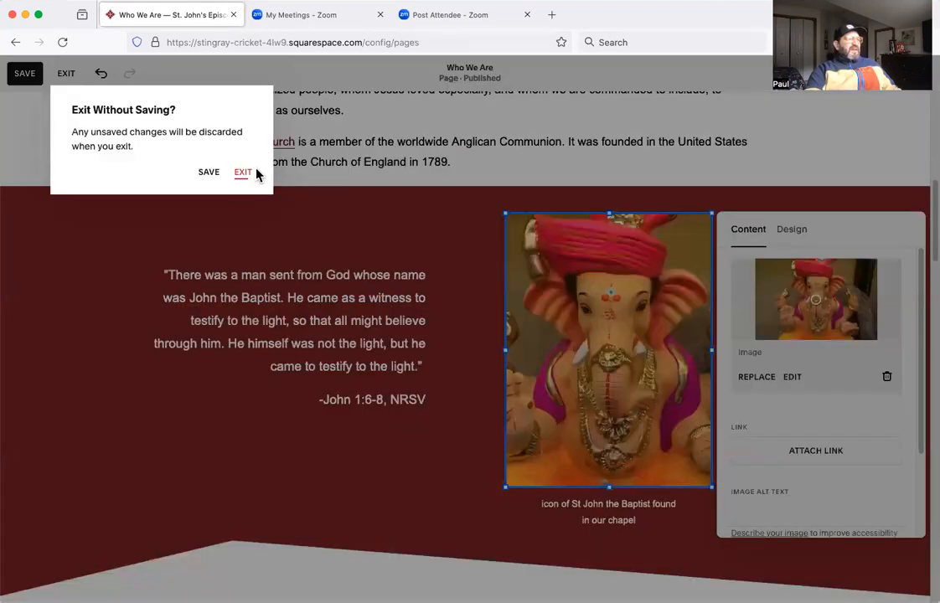
left_click(241, 174)
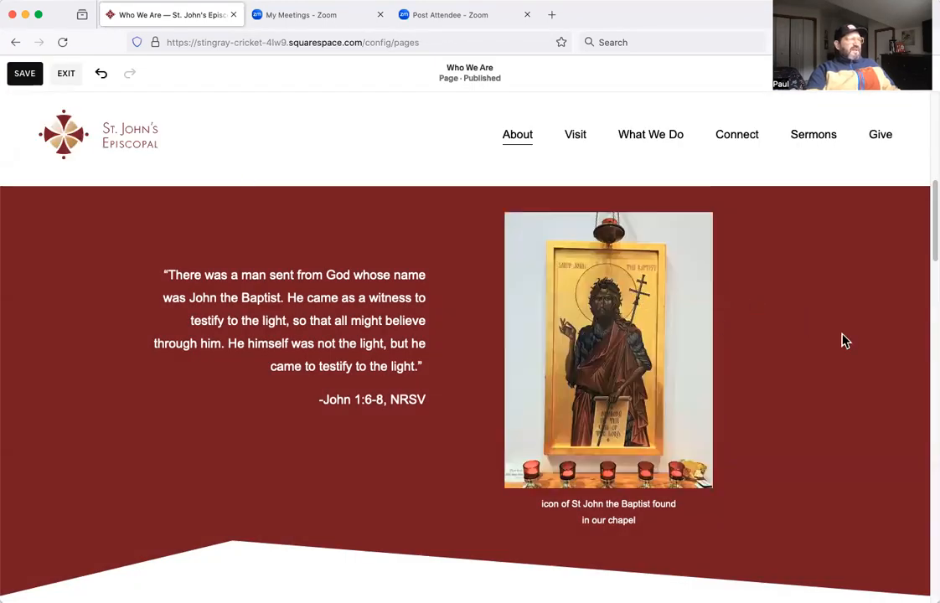
scroll(852, 362, "up", 1)
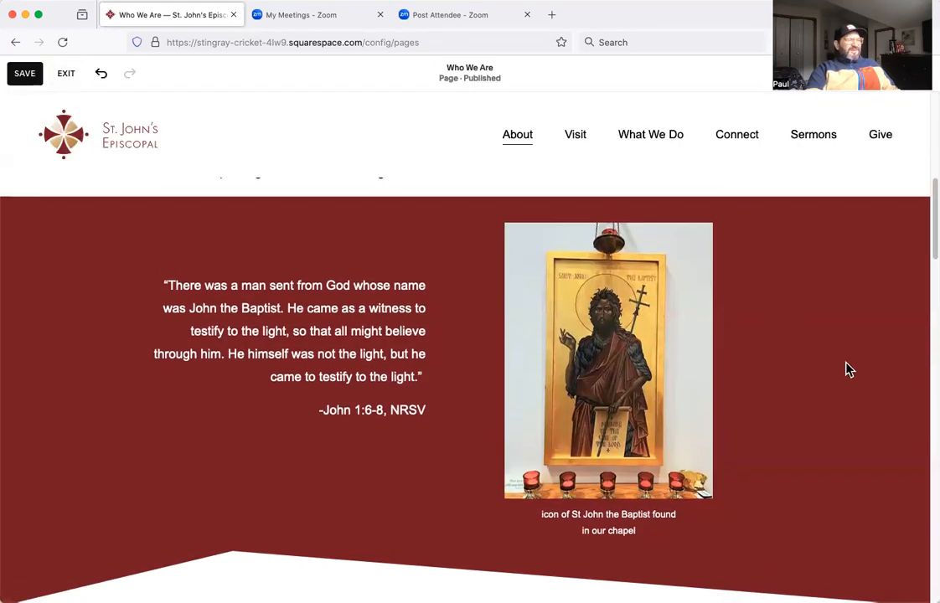
scroll(848, 371, "up", 1)
scroll(847, 371, "down", 1)
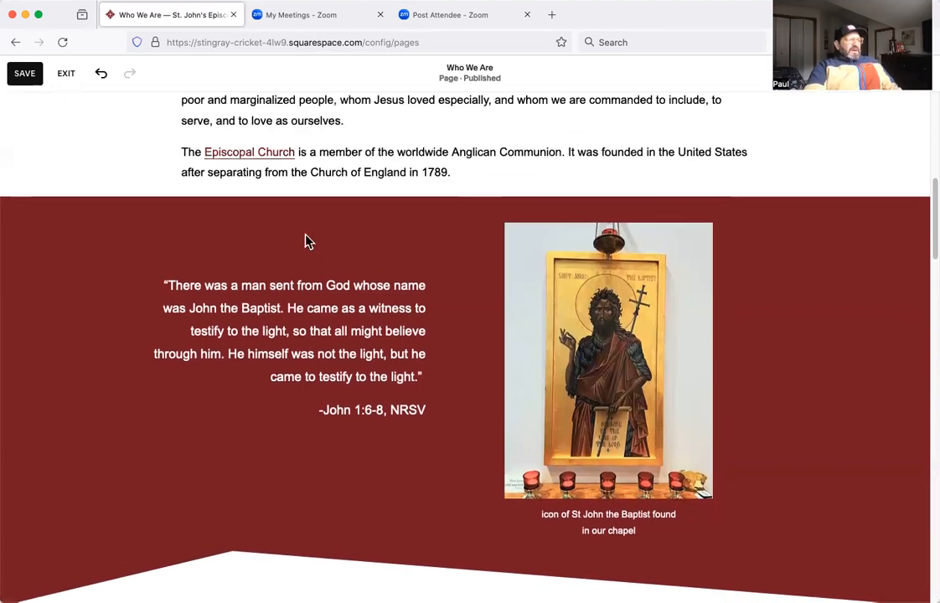
left_click(67, 74)
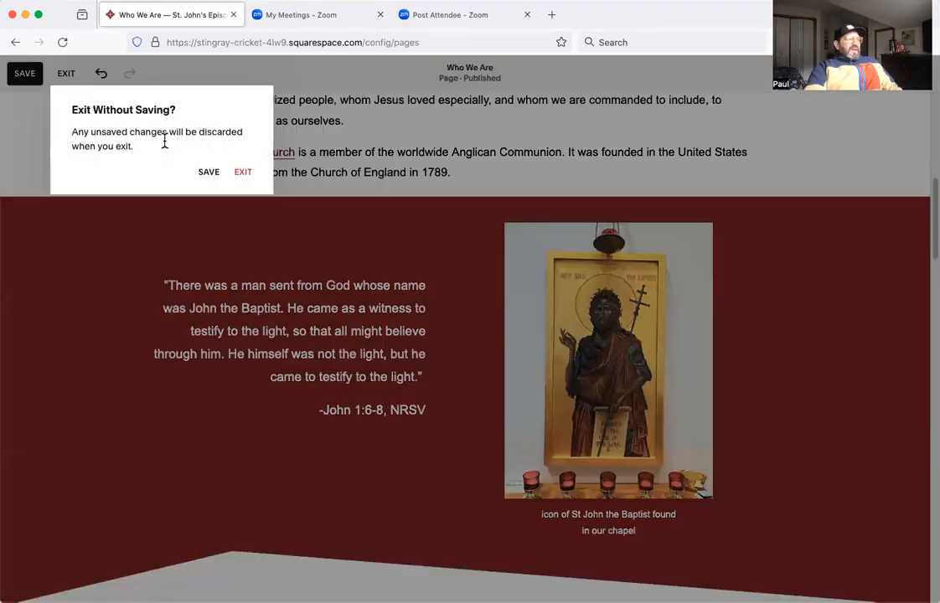
left_click(242, 174)
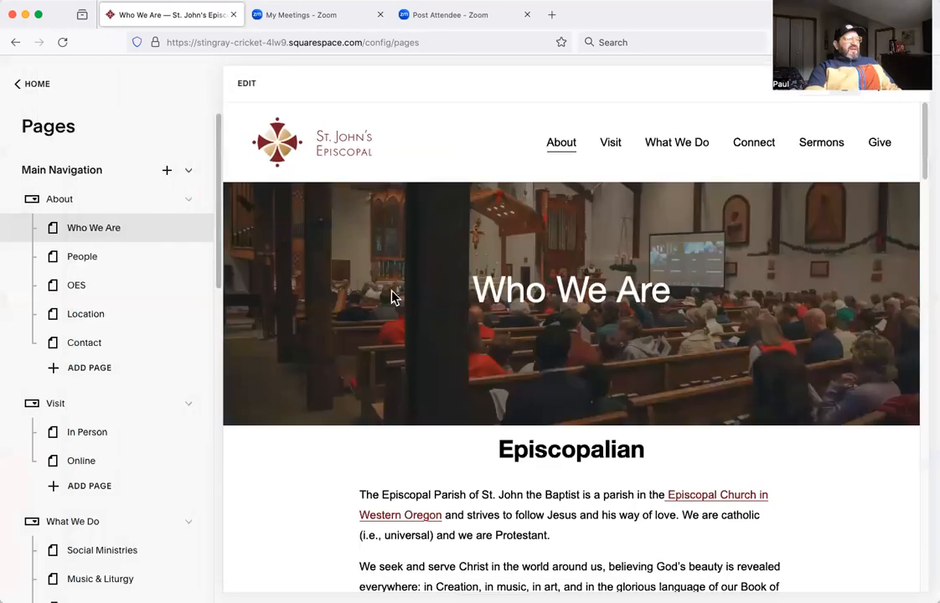
scroll(442, 343, "down", 15)
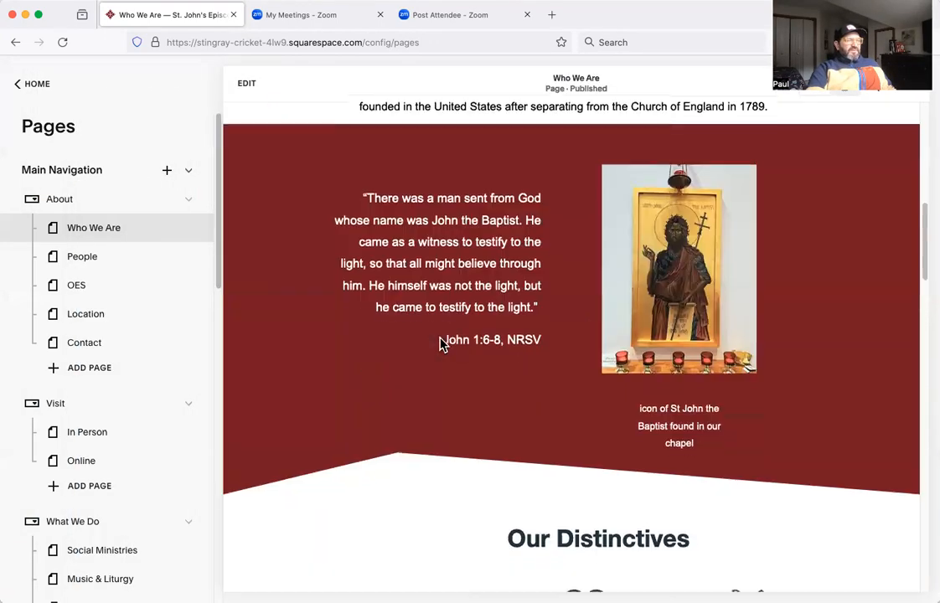
scroll(538, 330, "up", 10)
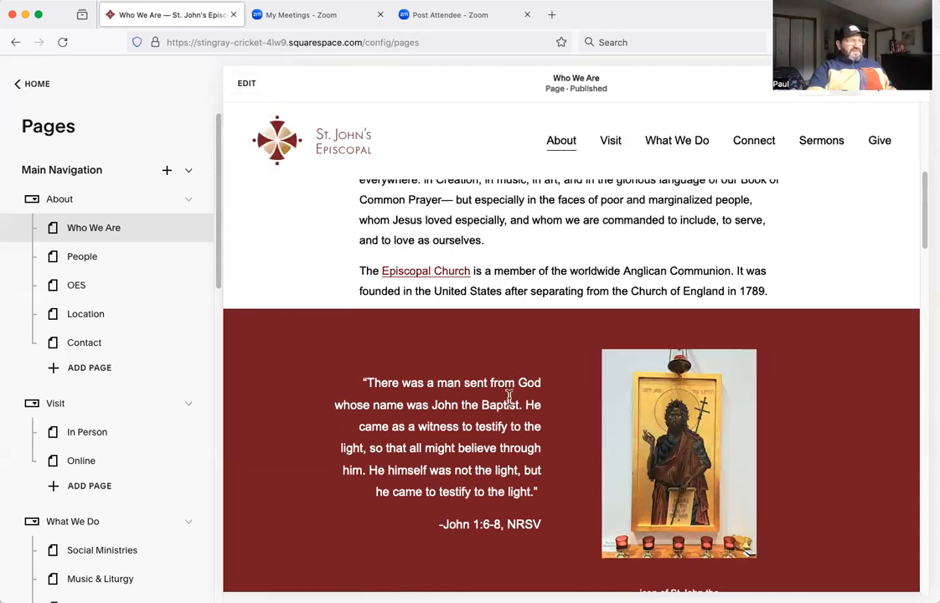
Reopen the Who We Are page for editing and examine the separate quote, icon image and caption blocks.
left_click(246, 84)
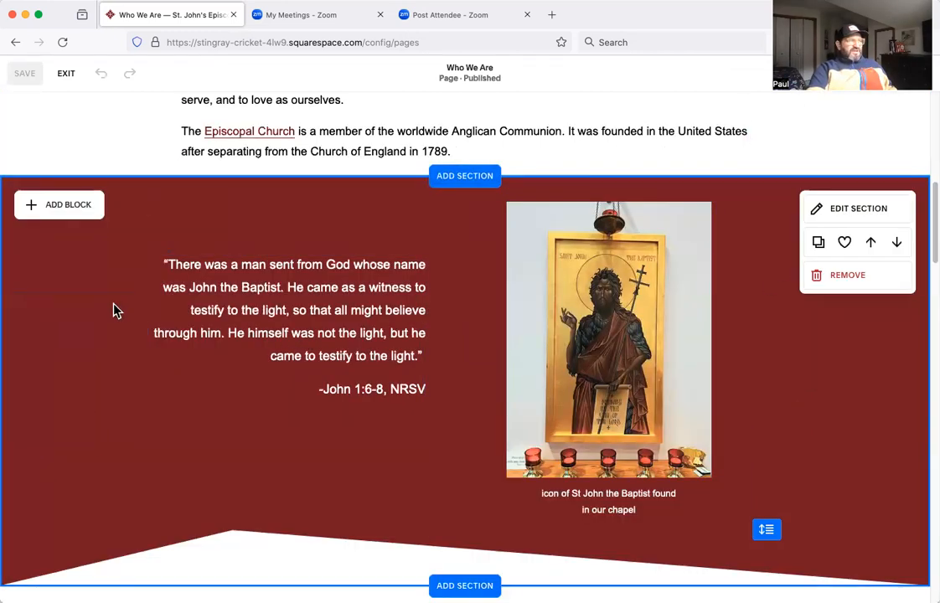
left_click(245, 312)
left_click(64, 313)
left_click(219, 305)
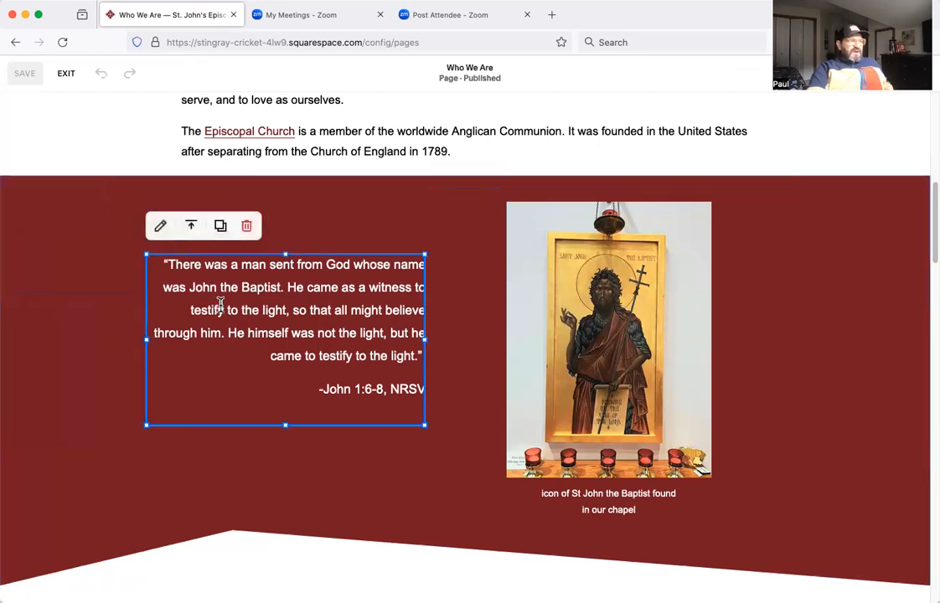
left_click(597, 301)
left_click(627, 510)
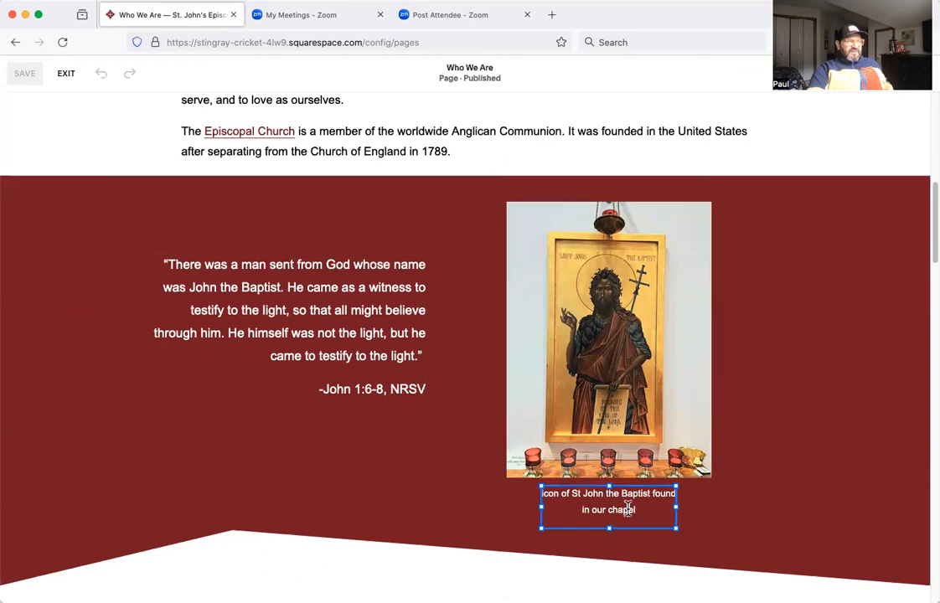
left_click(193, 275)
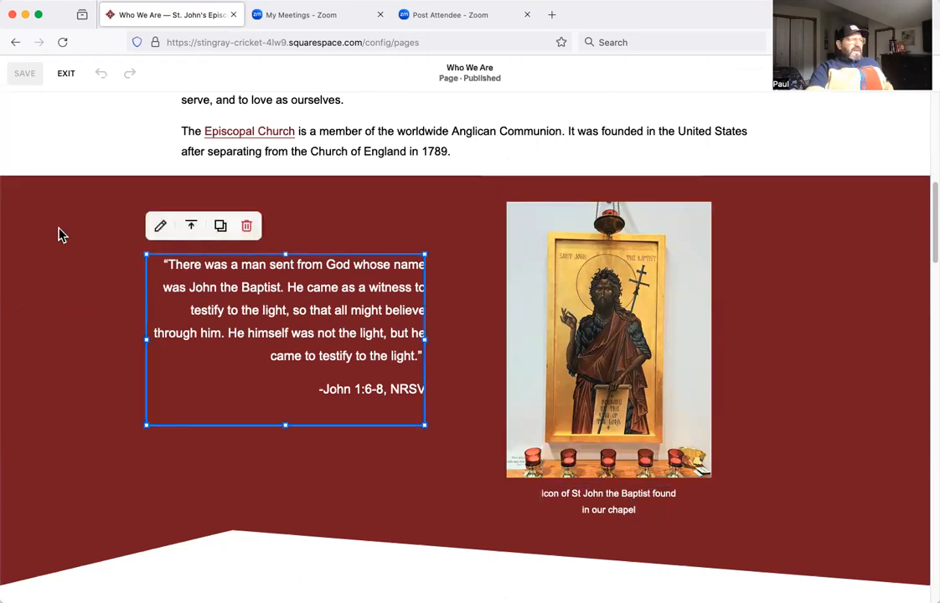
left_click(48, 295)
left_click(328, 317)
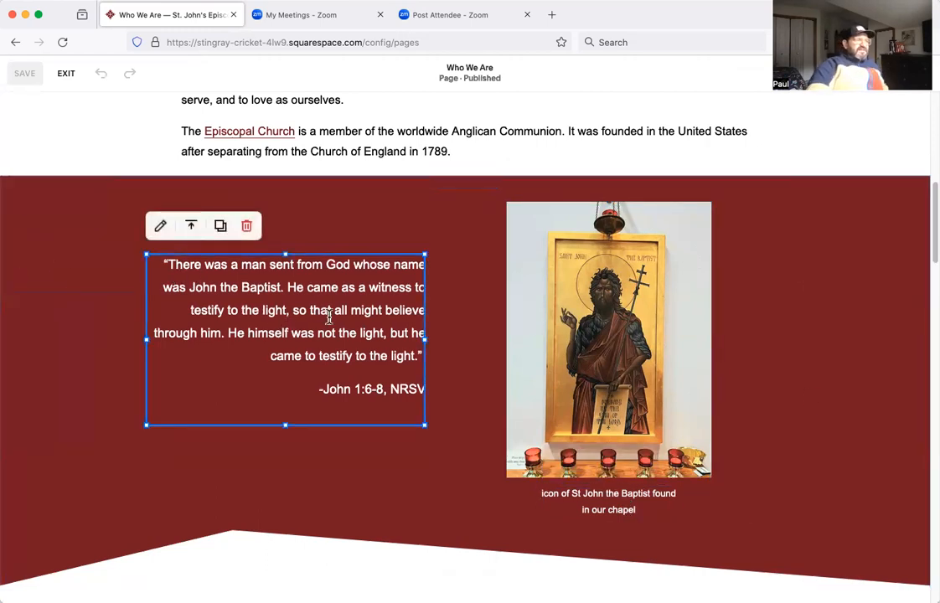
left_click(449, 263)
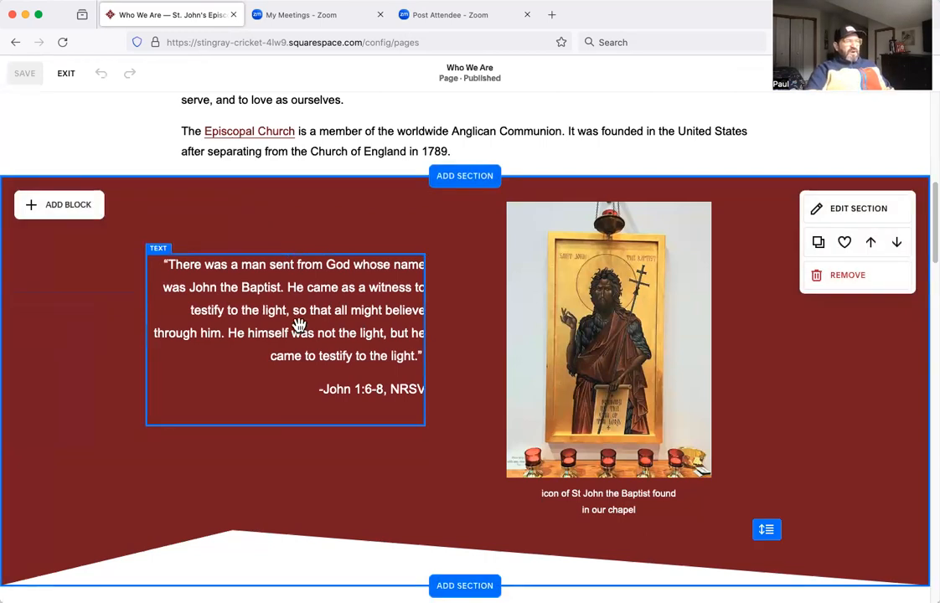
Swap the positions of the John 1:6-8 quote block and the St John icon image within the red section.
left_click_drag(268, 332, 672, 325)
left_click(529, 308)
left_click_drag(529, 309, 167, 306)
left_click_drag(605, 313, 577, 290)
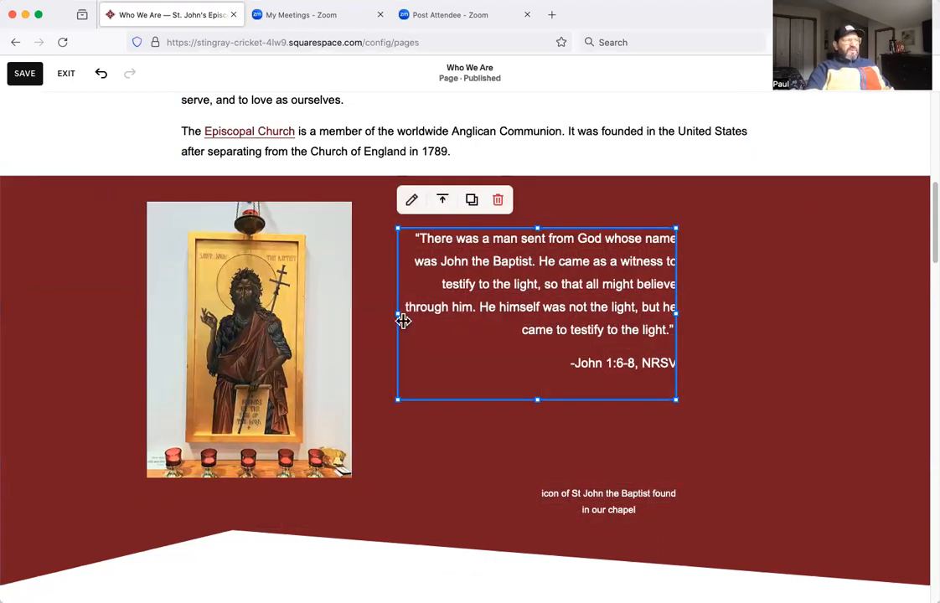
Move the St John icon image so that it overlaps the John 1:6-8 quote block.
left_click_drag(241, 379, 678, 374)
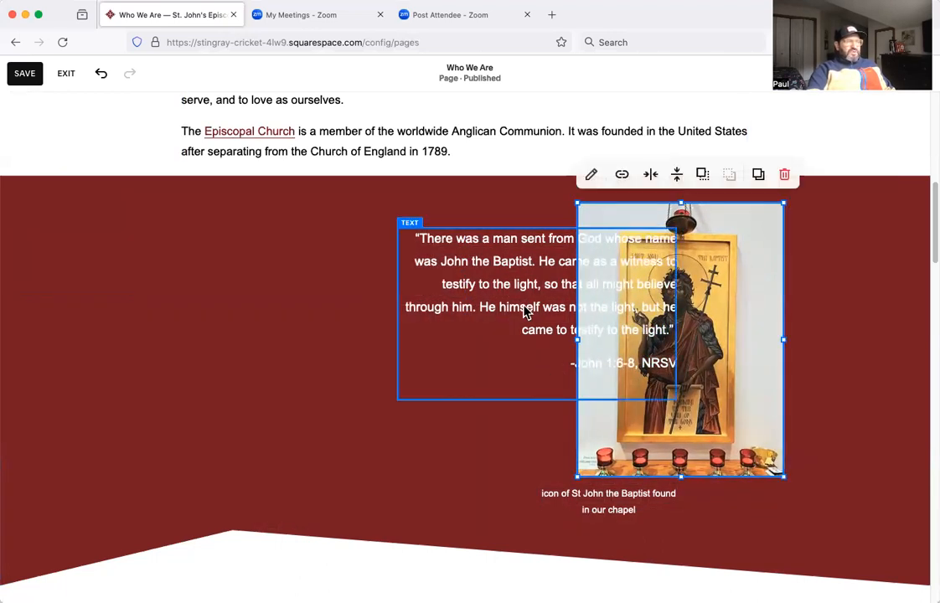
left_click(526, 311)
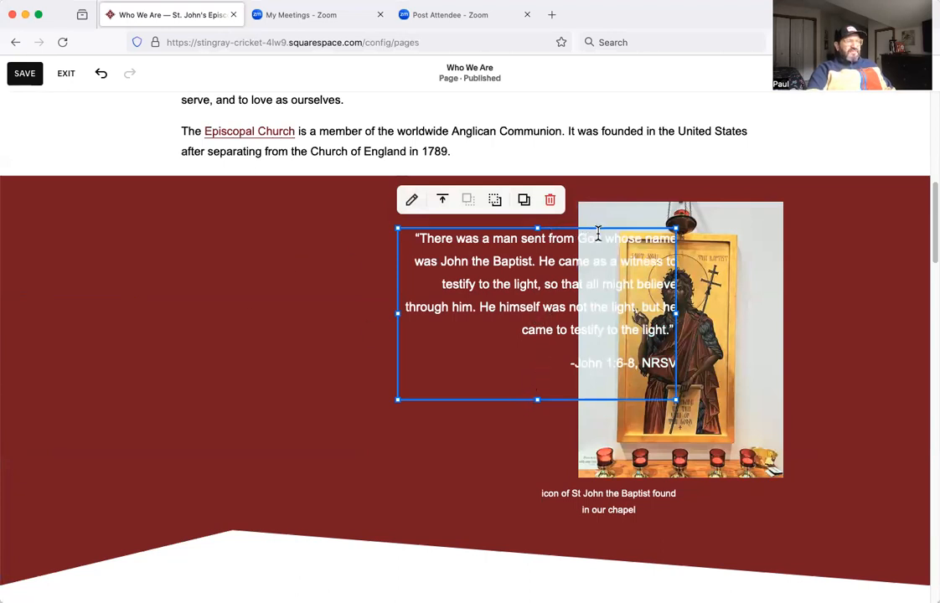
left_click(467, 467)
Return the quote to the left of the St John icon and exit the page editor without saving.
left_click_drag(540, 326, 293, 334)
left_click_drag(718, 312, 665, 311)
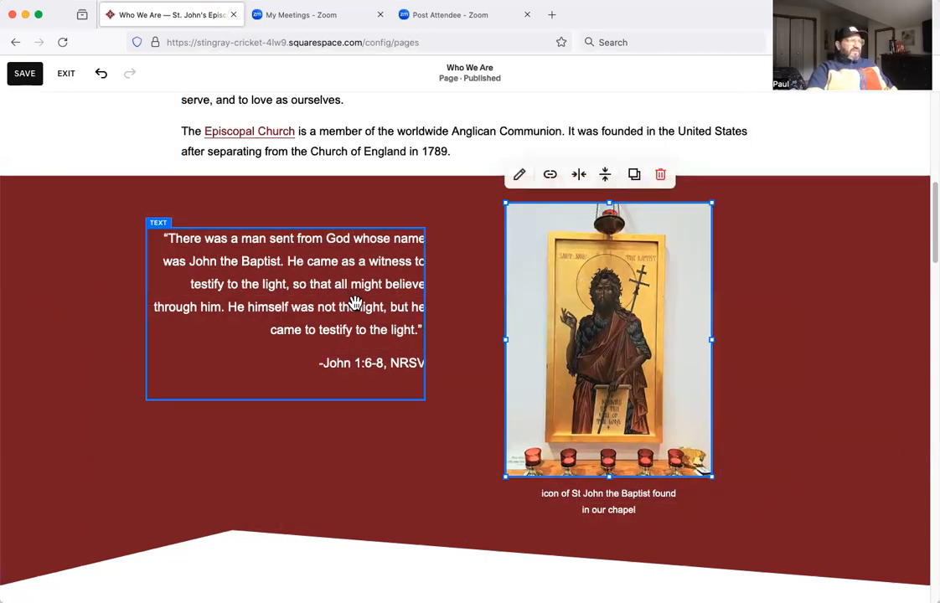
left_click(65, 74)
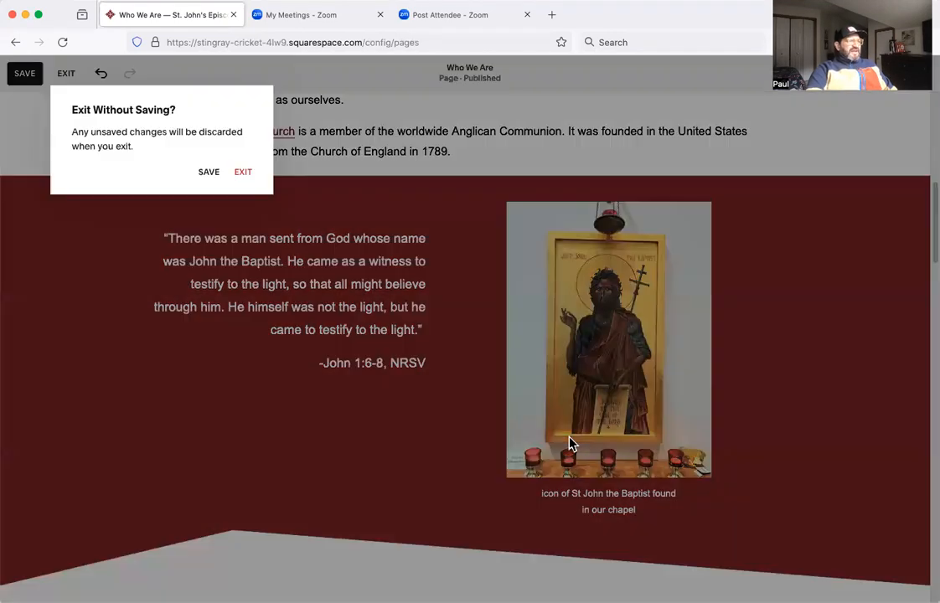
left_click(245, 173)
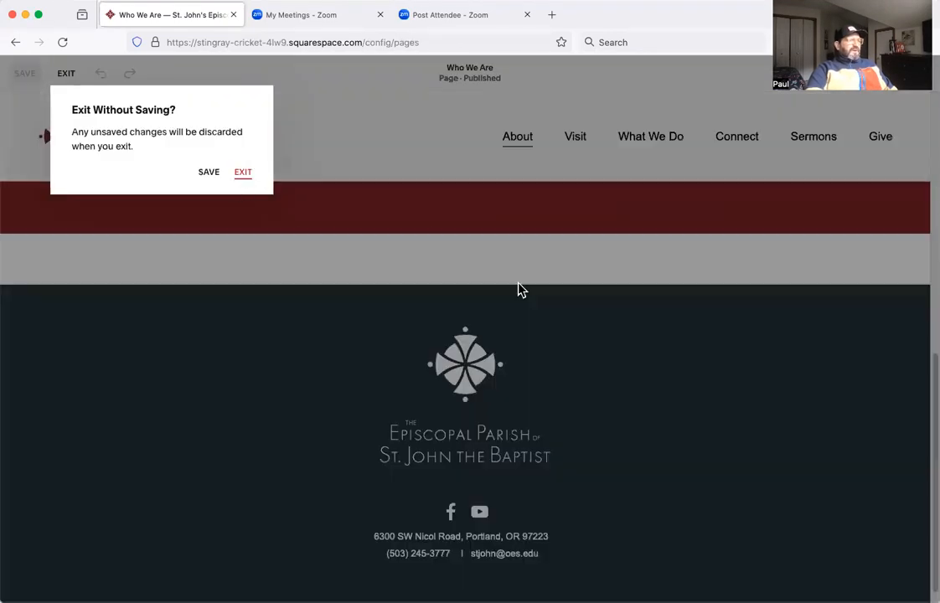
Review the whole Who We Are page from the banner down to the footer.
scroll(654, 442, "down", 10)
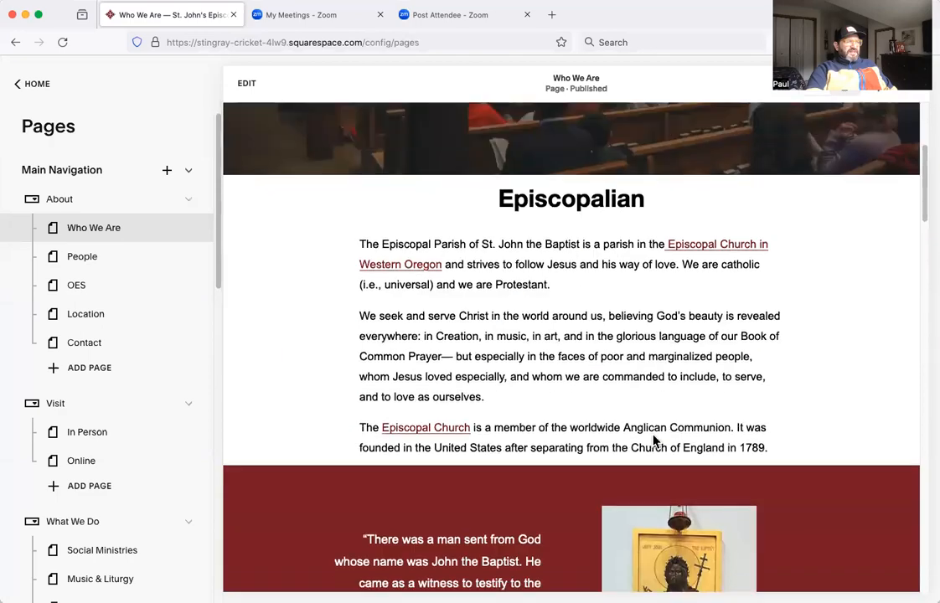
scroll(635, 439, "down", 15)
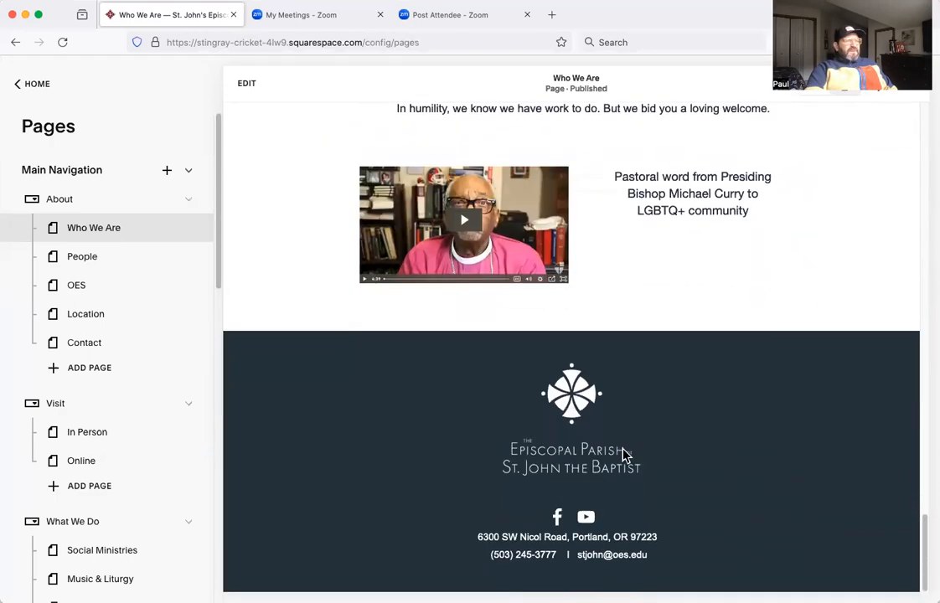
scroll(623, 455, "up", 20)
scroll(654, 407, "up", 5)
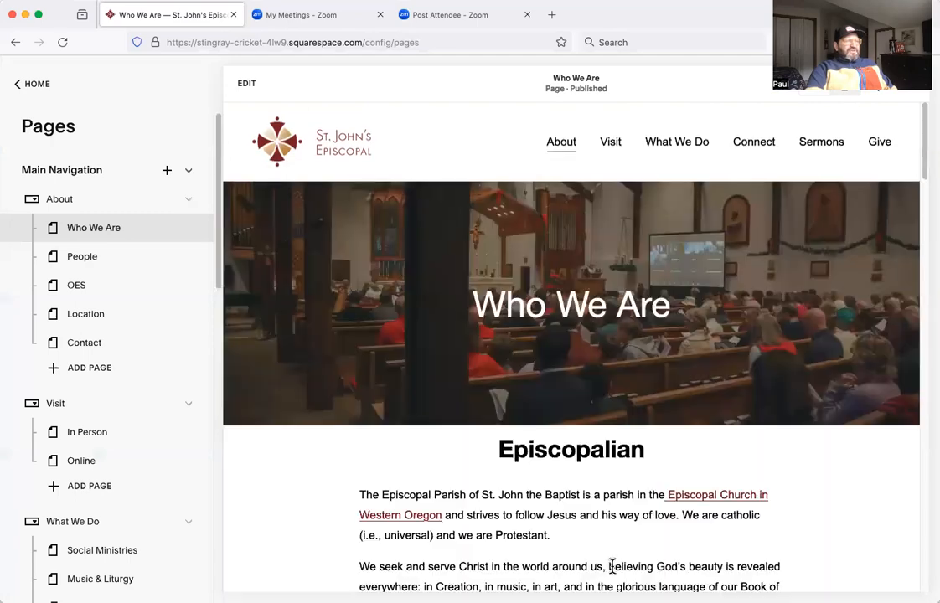
scroll(535, 506, "down", 1)
scroll(675, 490, "down", 1)
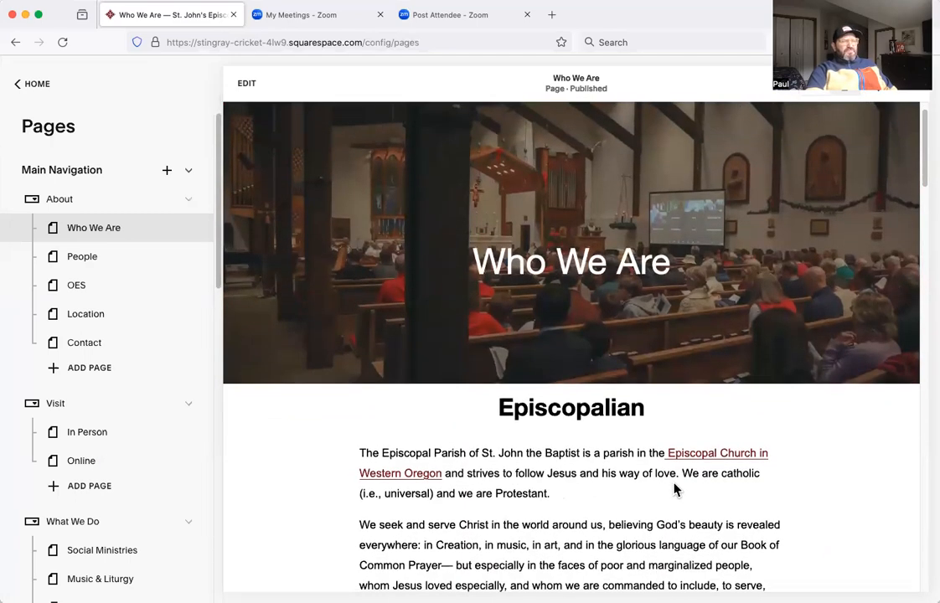
scroll(698, 487, "down", 8)
scroll(611, 466, "up", 10)
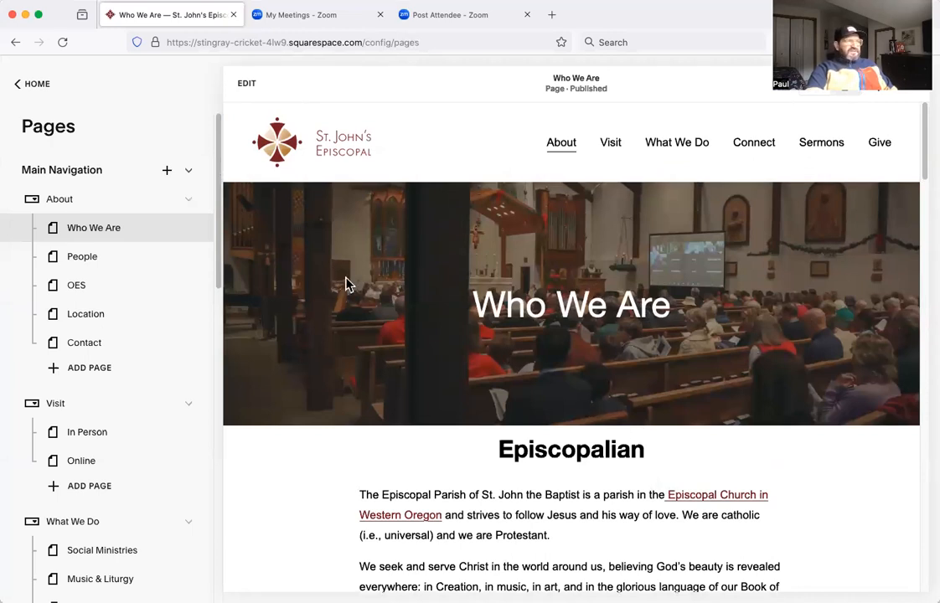
Open the background settings of the Who We Are banner section and view the file upload option for replacing its image, without choosing a file.
left_click(246, 84)
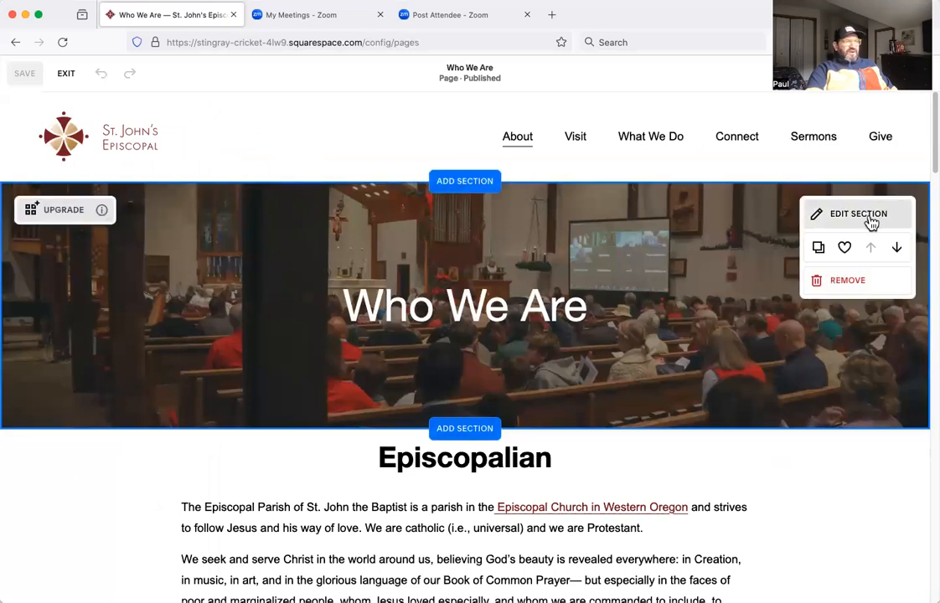
left_click(871, 220)
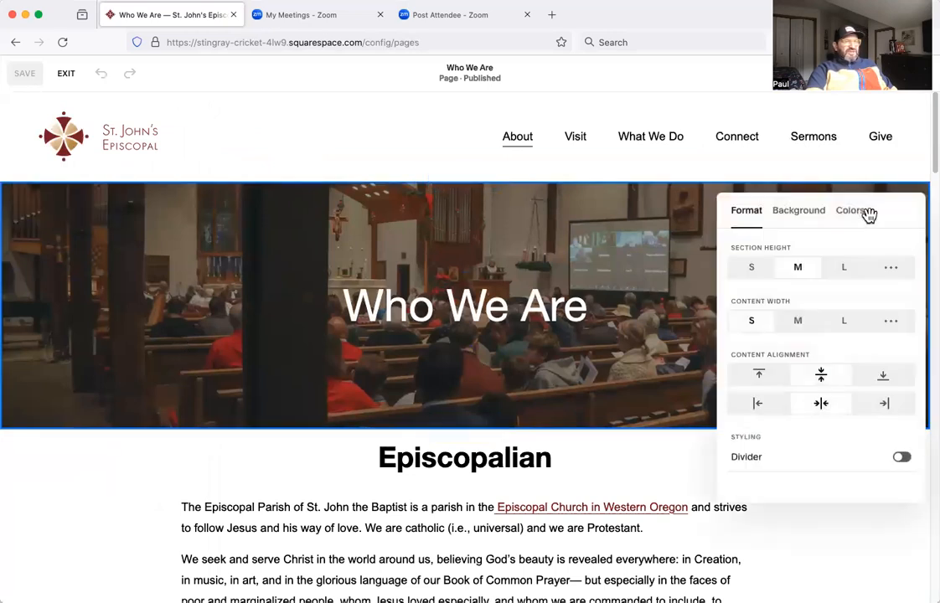
left_click(808, 220)
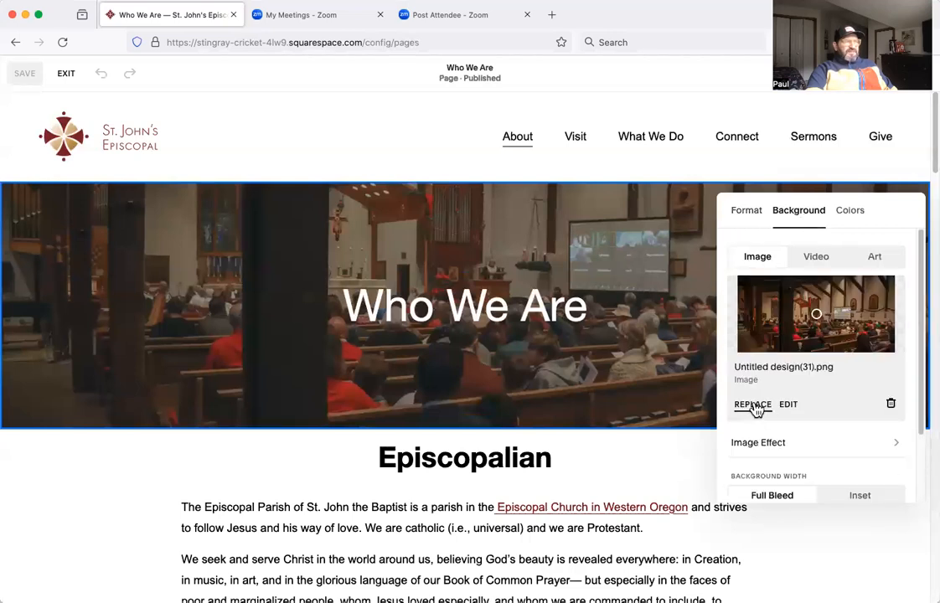
left_click(754, 406)
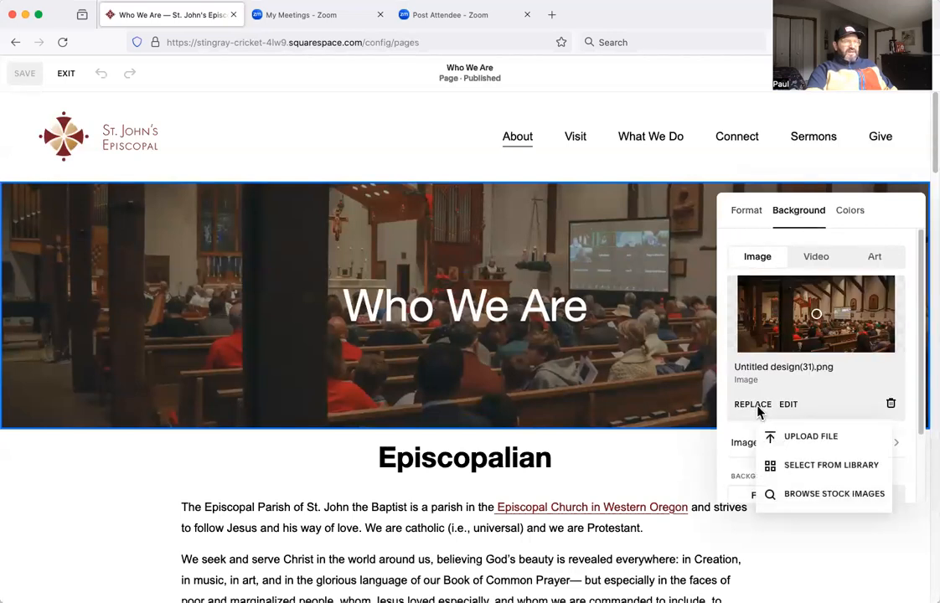
left_click(800, 438)
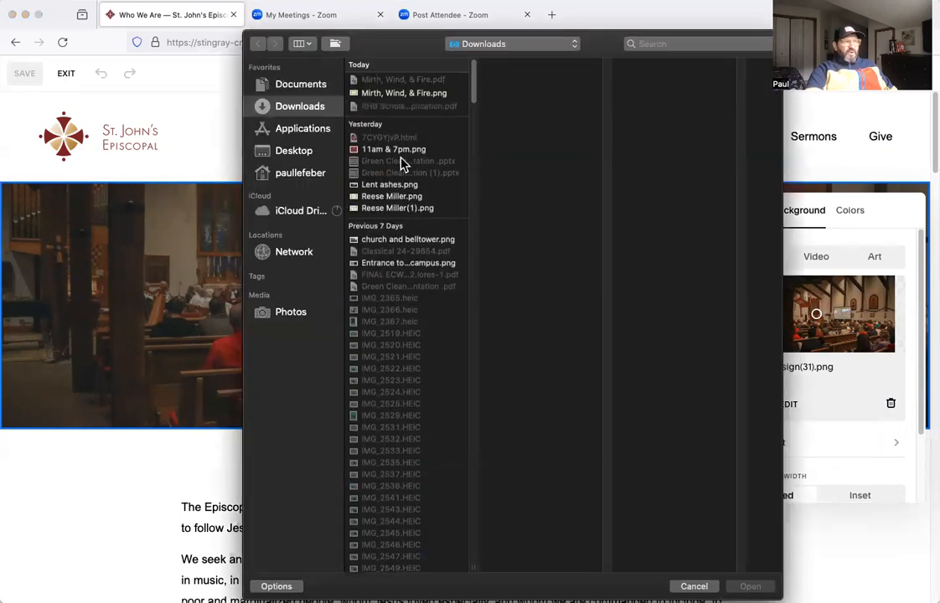
key("Escape")
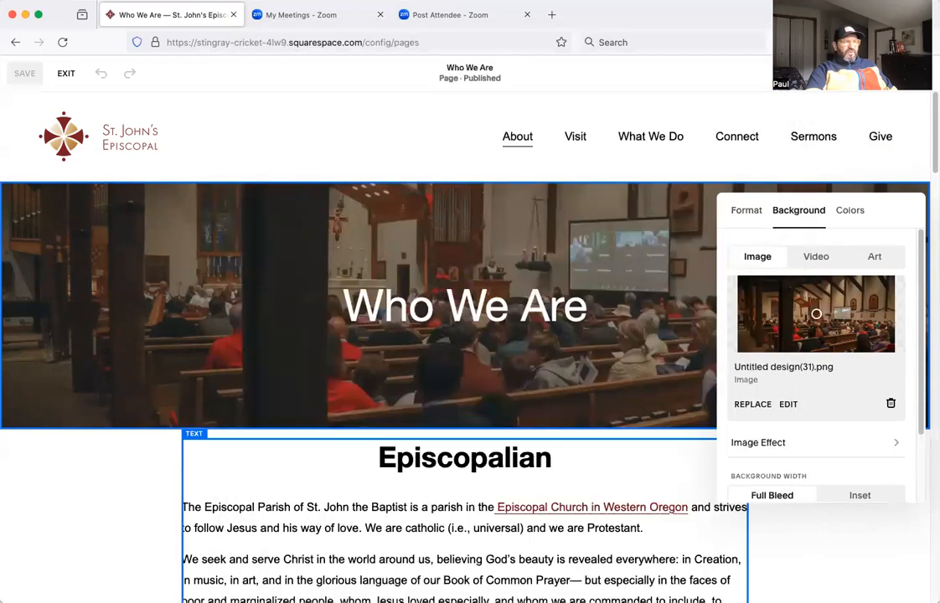
Browse the site's own image library for a replacement banner background.
left_click(757, 406)
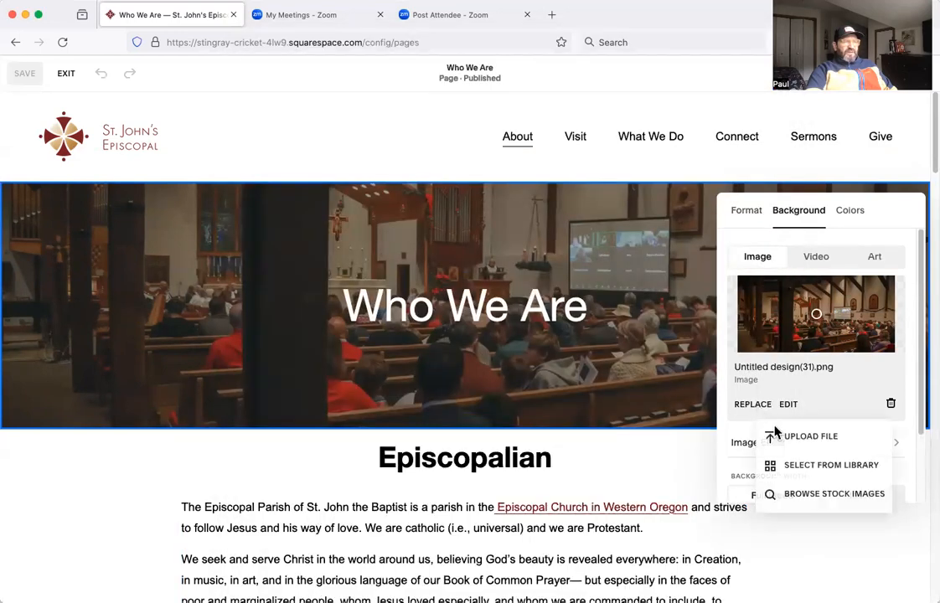
left_click(809, 466)
scroll(522, 453, "down", 10)
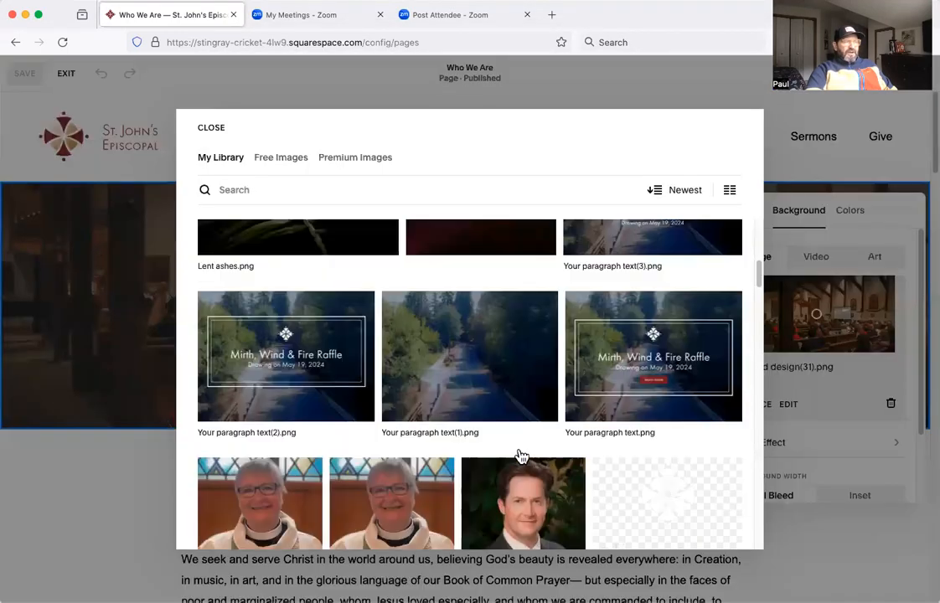
scroll(521, 460, "down", 5)
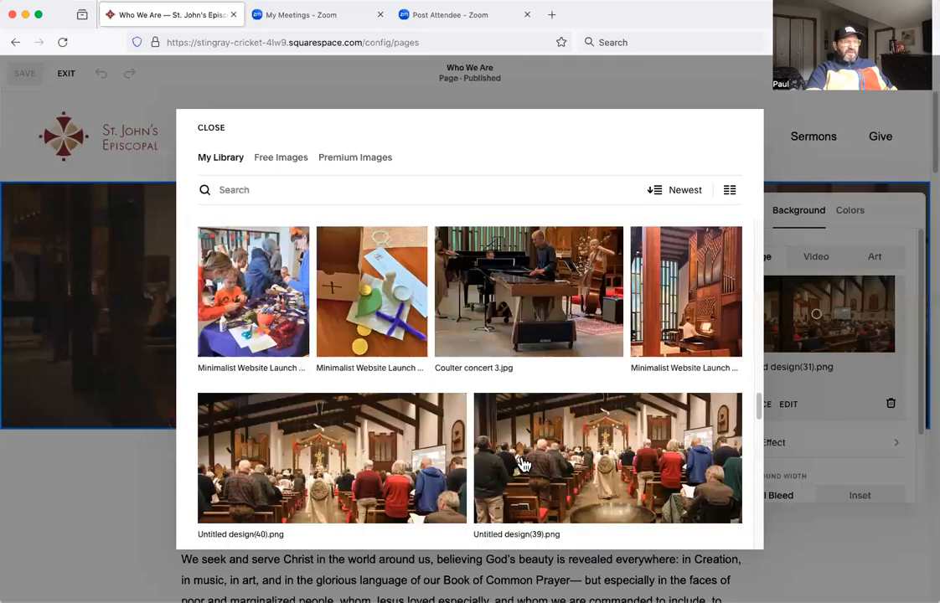
scroll(522, 465, "down", 8)
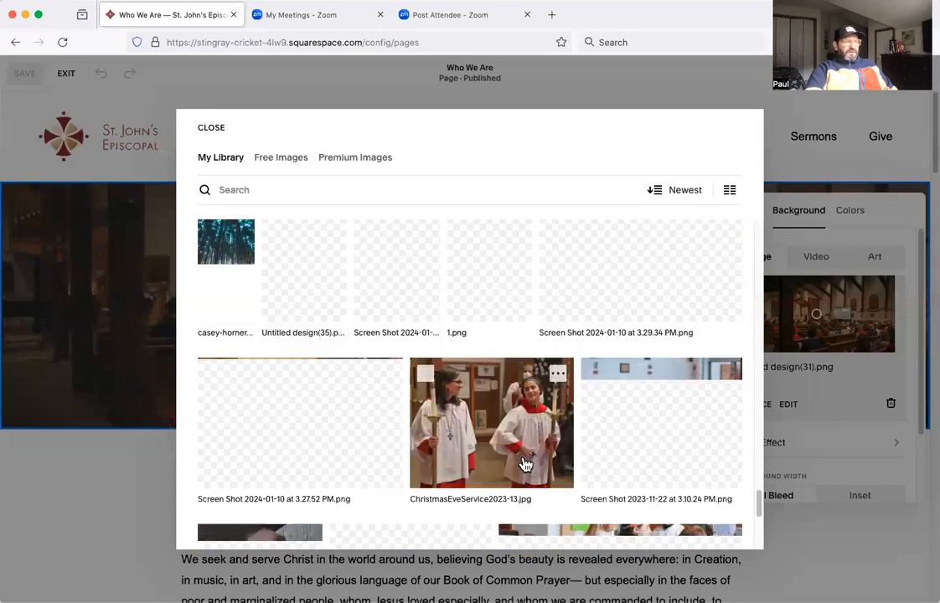
Compare the site library with the free stock images and look through the free collection.
left_click(291, 166)
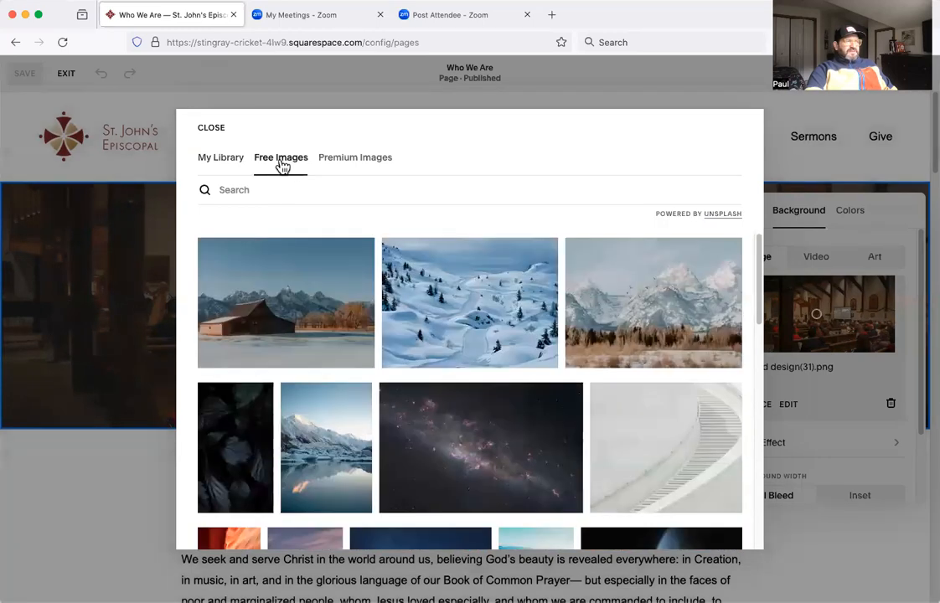
left_click(223, 162)
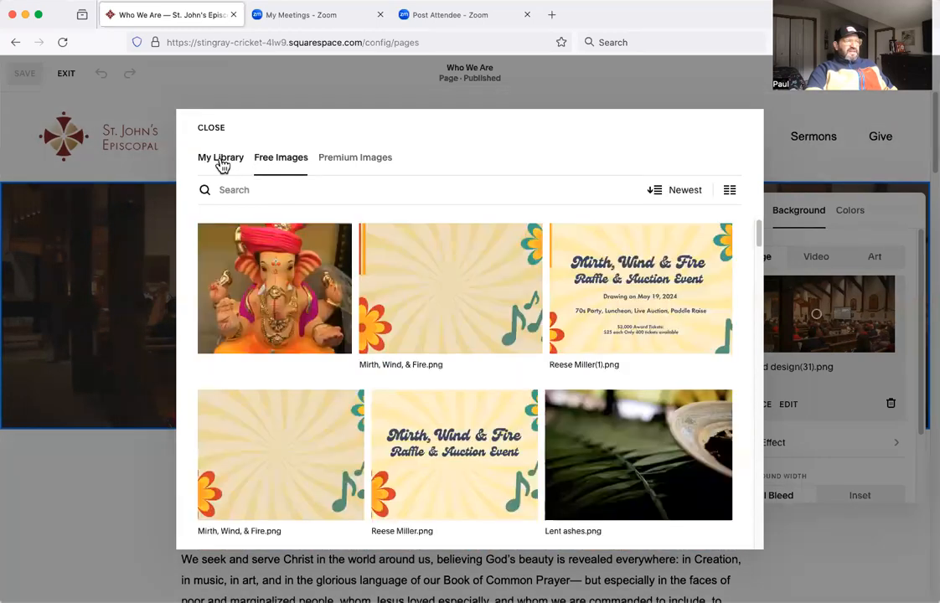
left_click(287, 167)
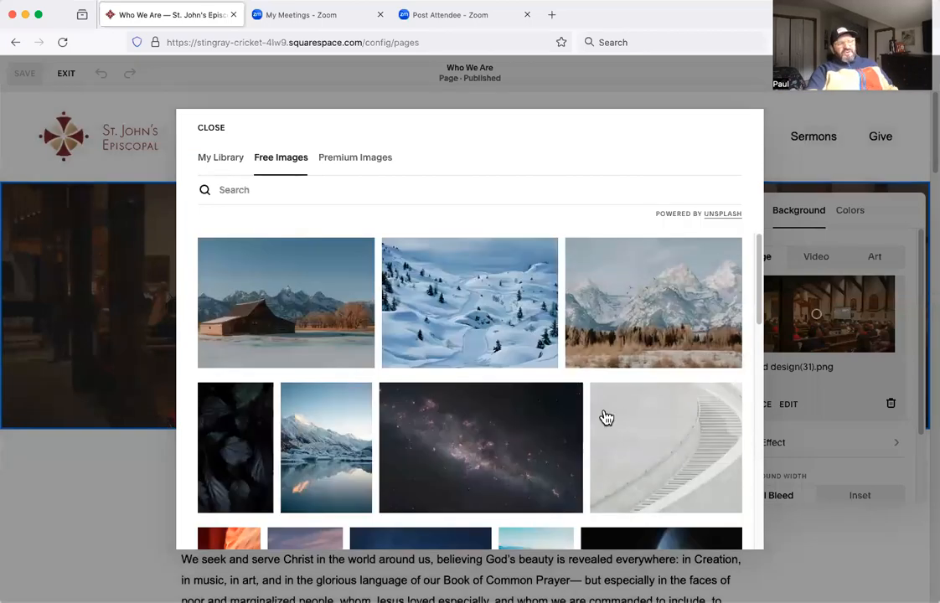
scroll(550, 424, "down", 10)
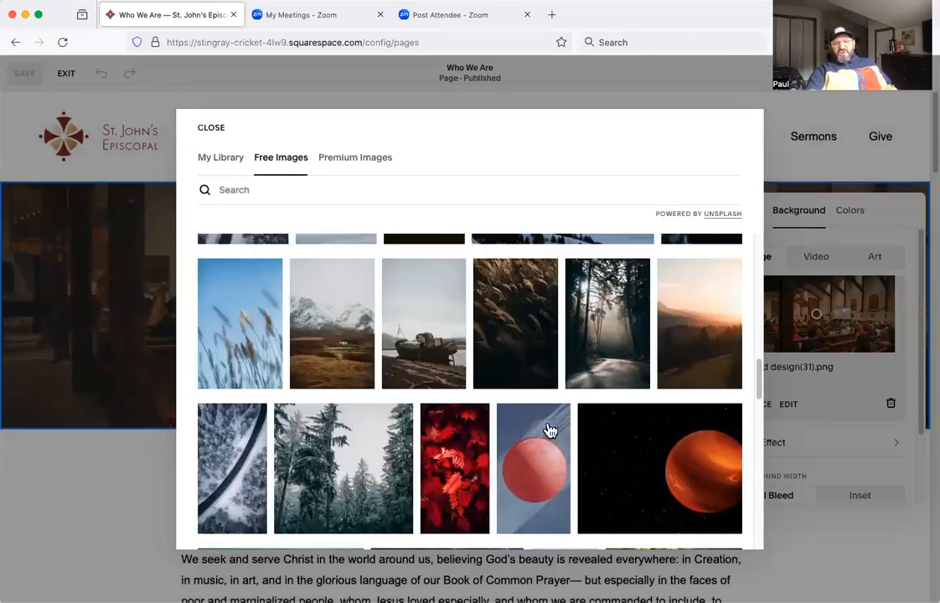
scroll(549, 430, "down", 10)
scroll(487, 477, "up", 2)
Search the free images for "church from back" and set the photo of empty wooden pews as the banner background.
left_click(306, 188)
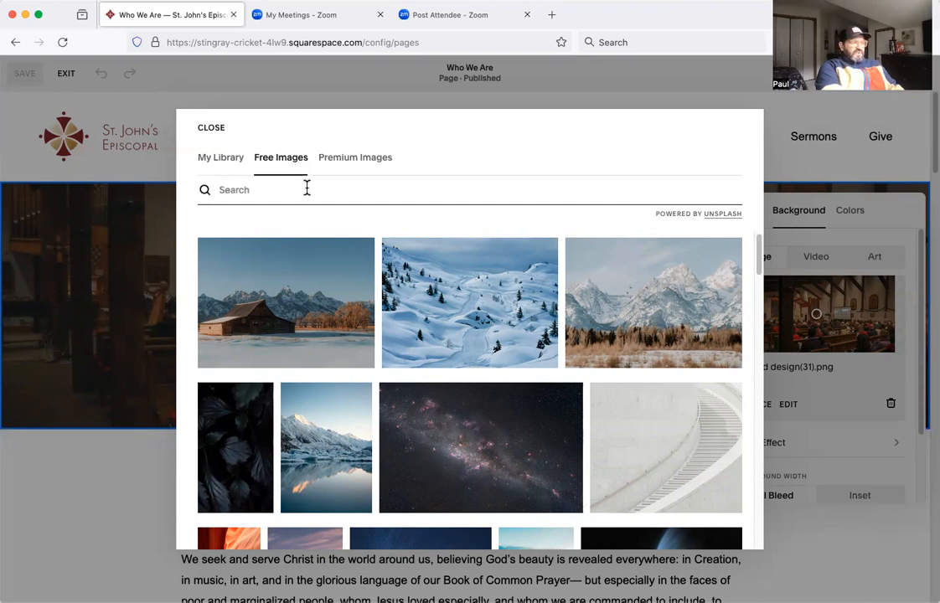
type("church from back")
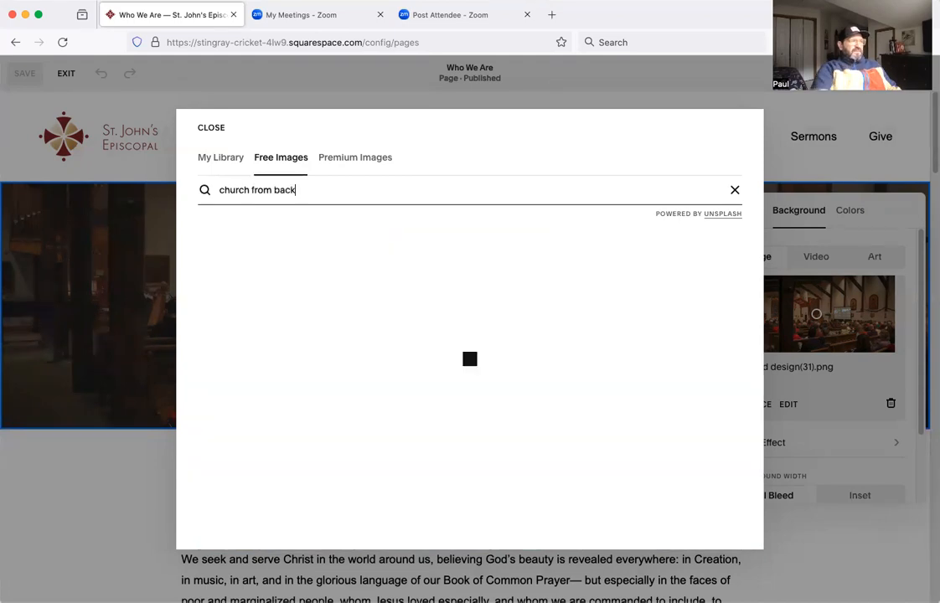
scroll(460, 397, "down", 3)
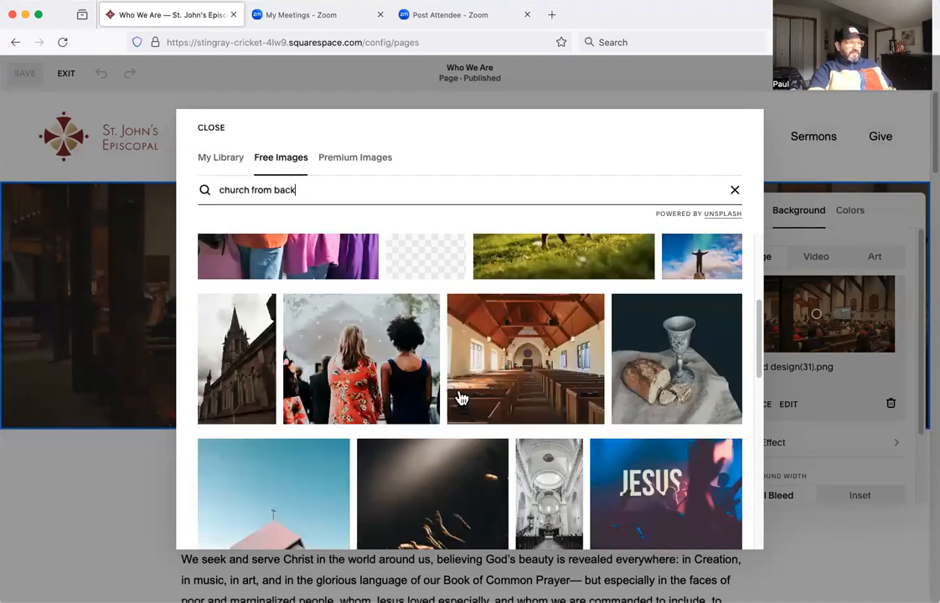
scroll(510, 419, "down", 1)
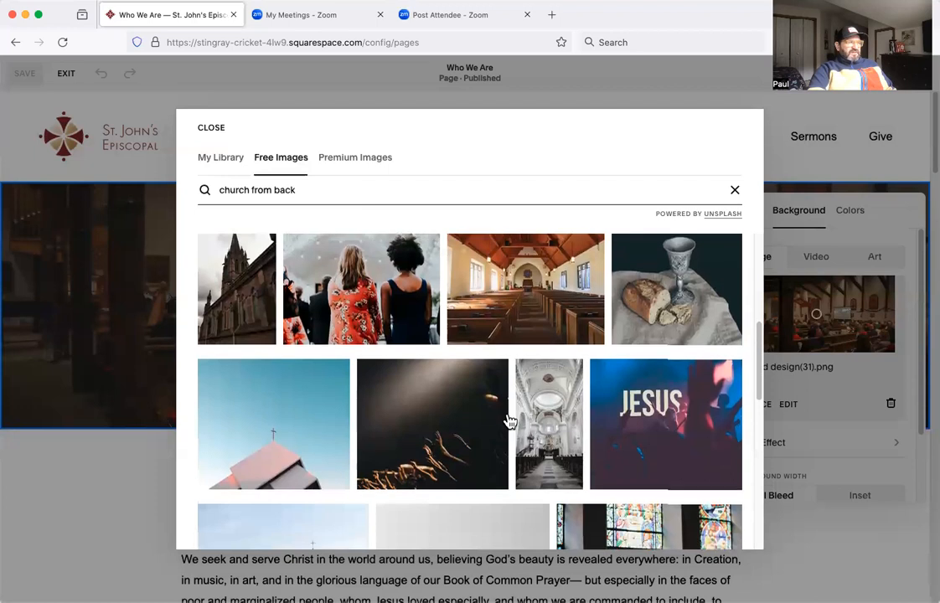
scroll(528, 386, "up", 1)
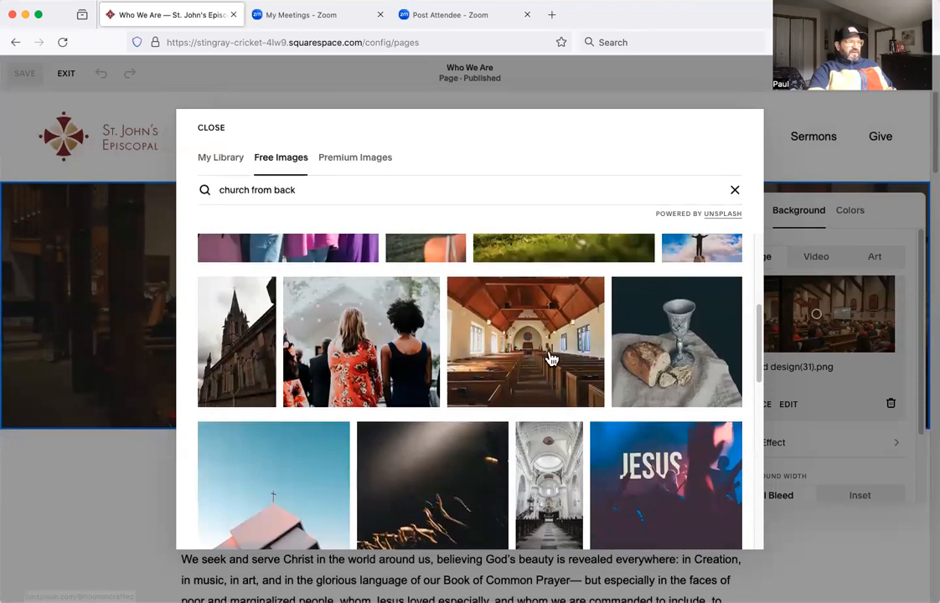
left_click(552, 359)
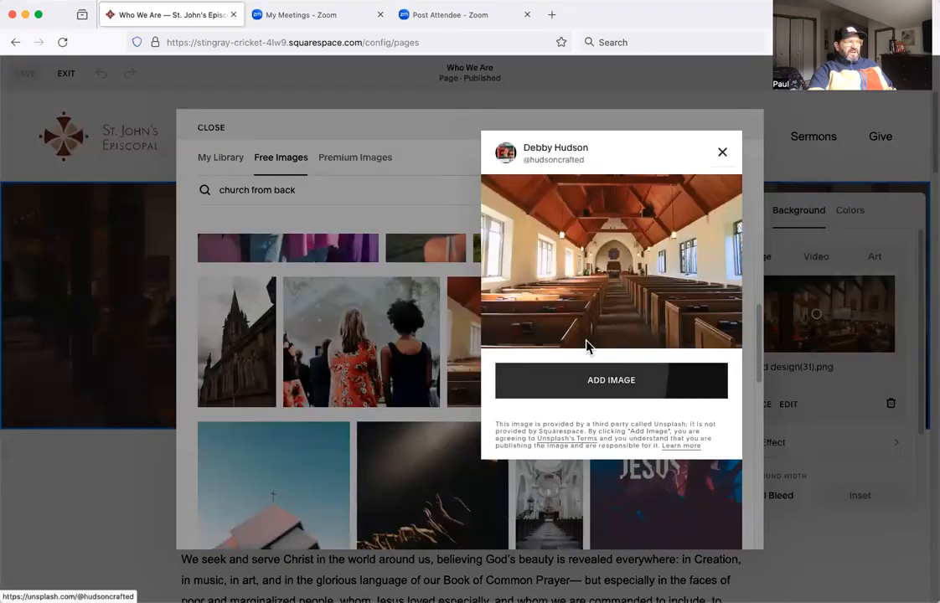
left_click(561, 394)
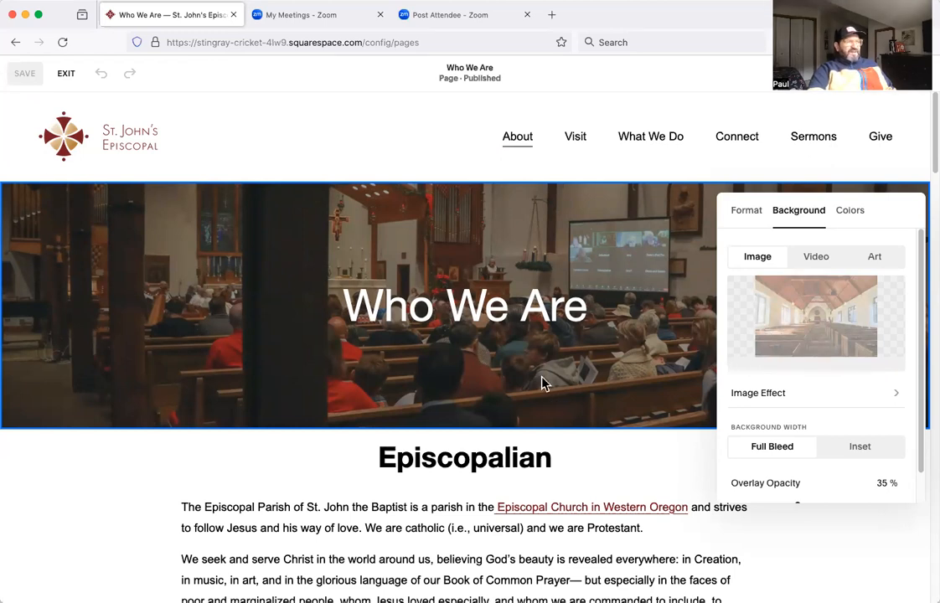
Reopen the banner's background settings and move the image's focal point upward to show more of the wooden ceiling.
mouse_move(455, 144)
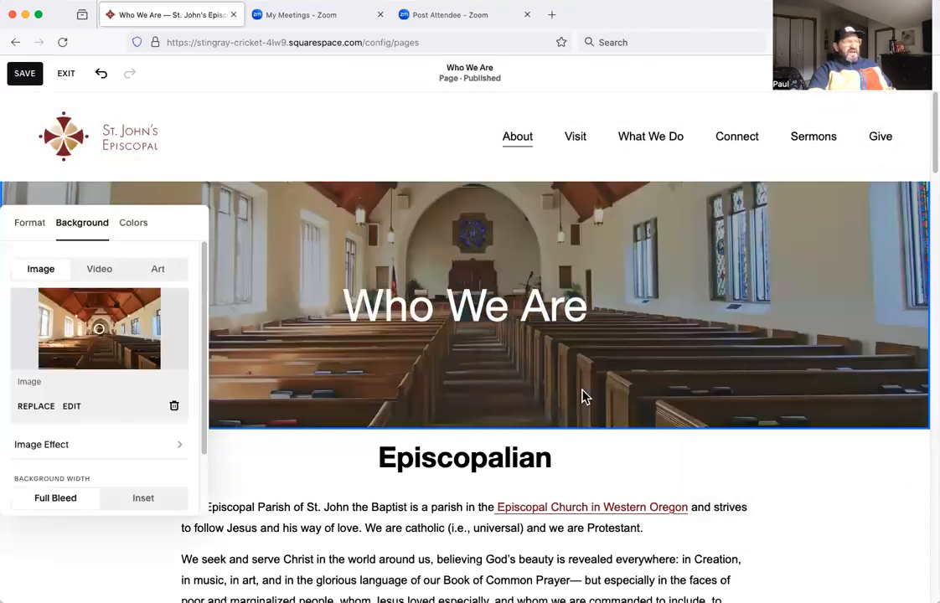
left_click(746, 305)
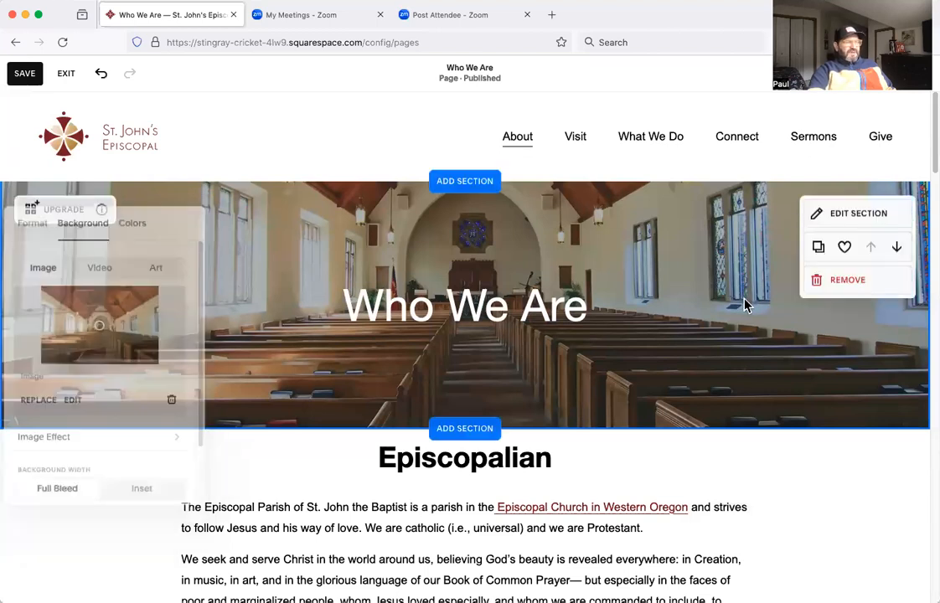
left_click(836, 214)
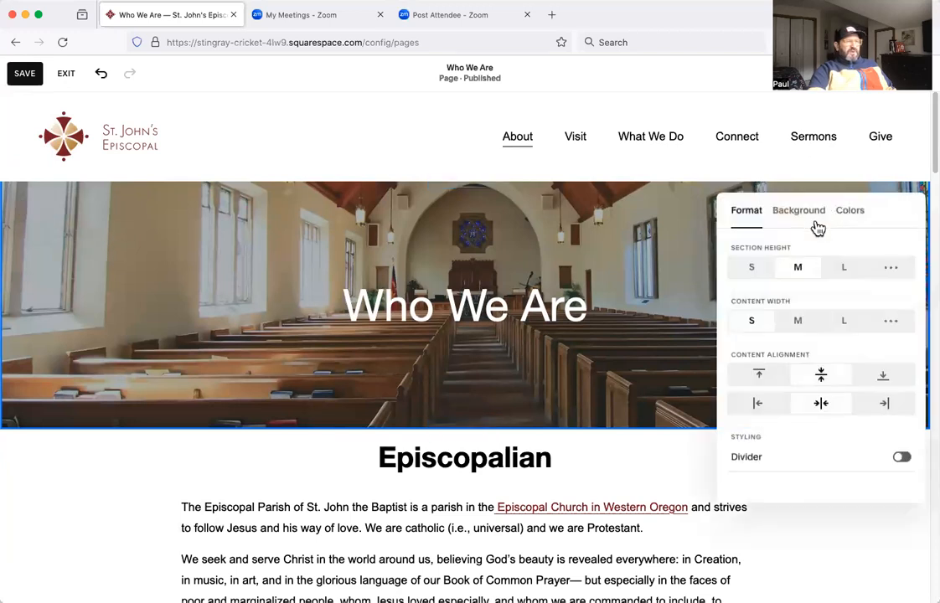
left_click(799, 210)
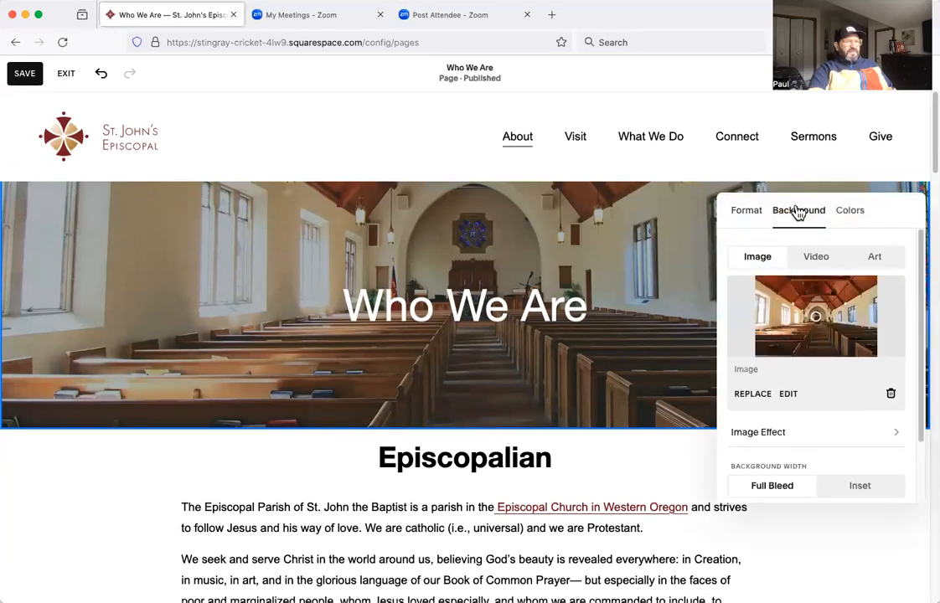
left_click(749, 217)
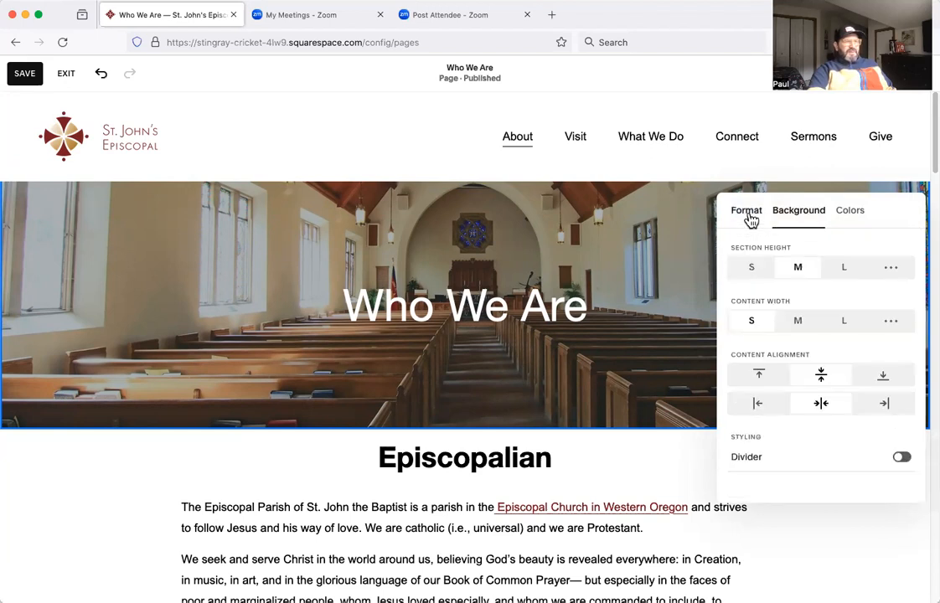
left_click(789, 216)
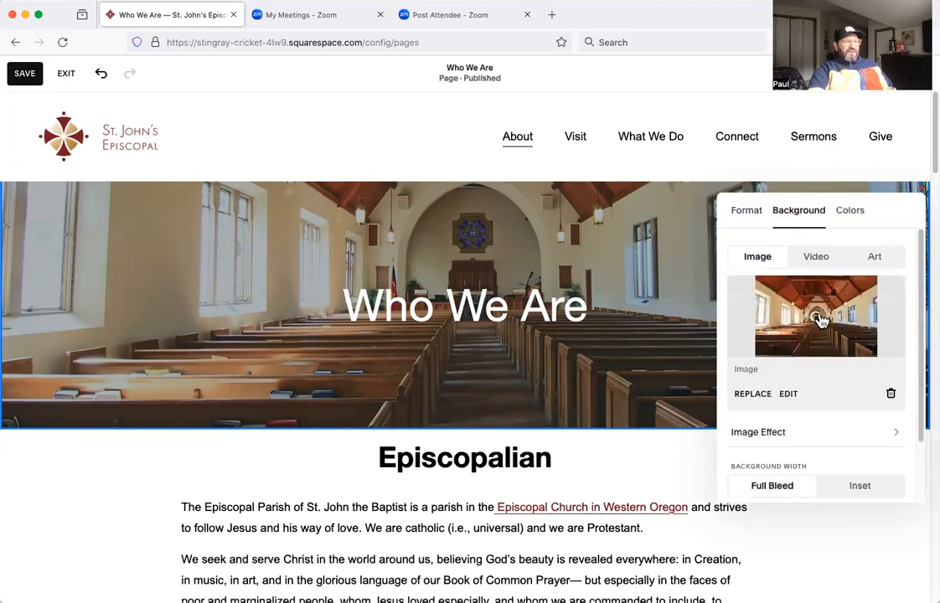
left_click_drag(819, 325, 814, 300)
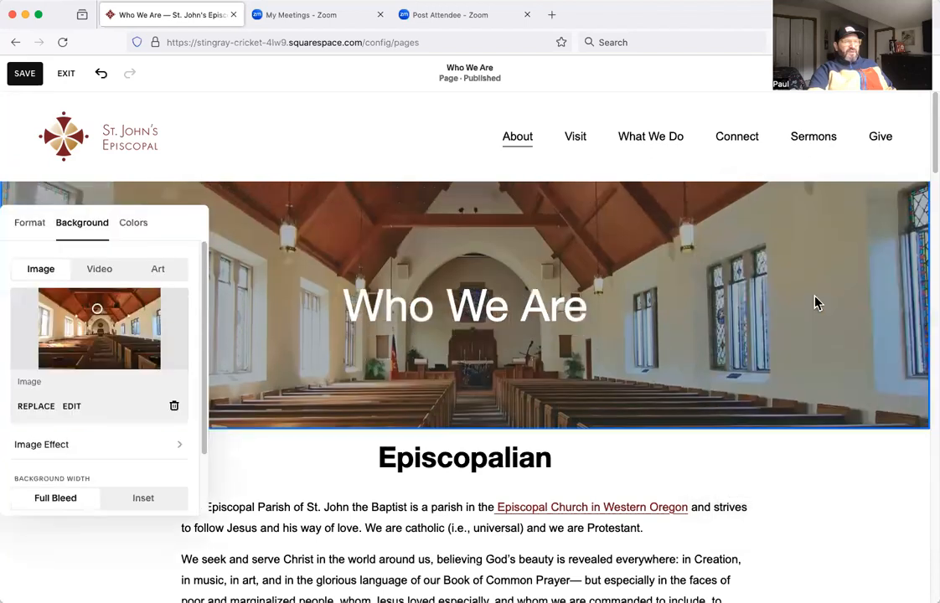
Try the banner image's focal point at the lower right corner and the top edge, and return it to the centre.
mouse_move(97, 311)
left_mouse_down()
mouse_move(101, 296)
mouse_move(102, 329)
left_mouse_up()
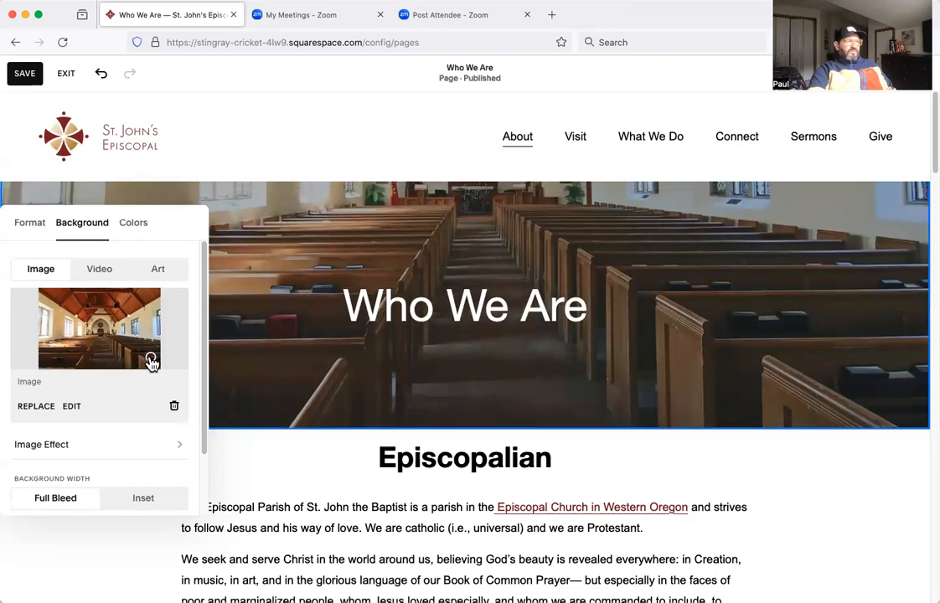
left_click(99, 297)
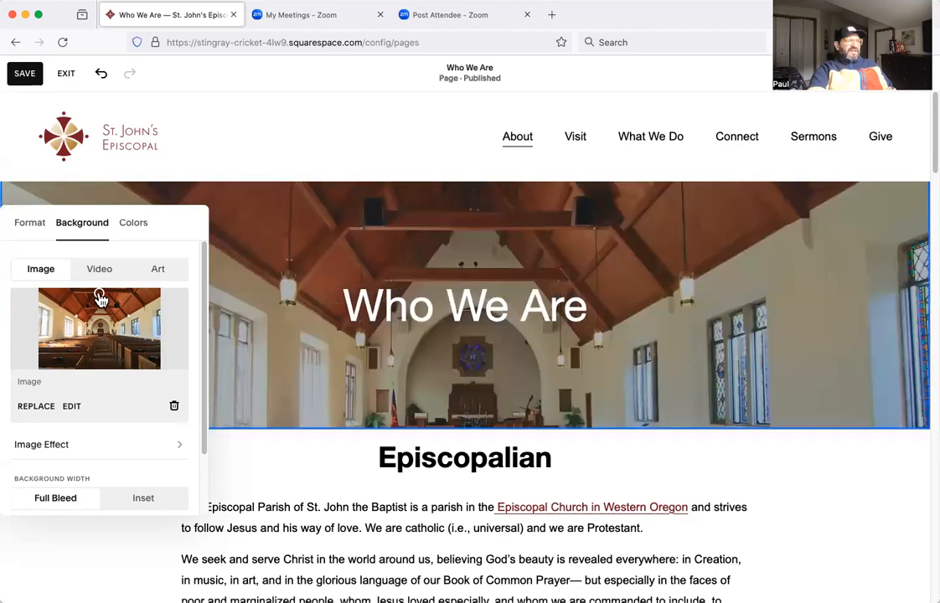
left_click_drag(97, 297, 96, 326)
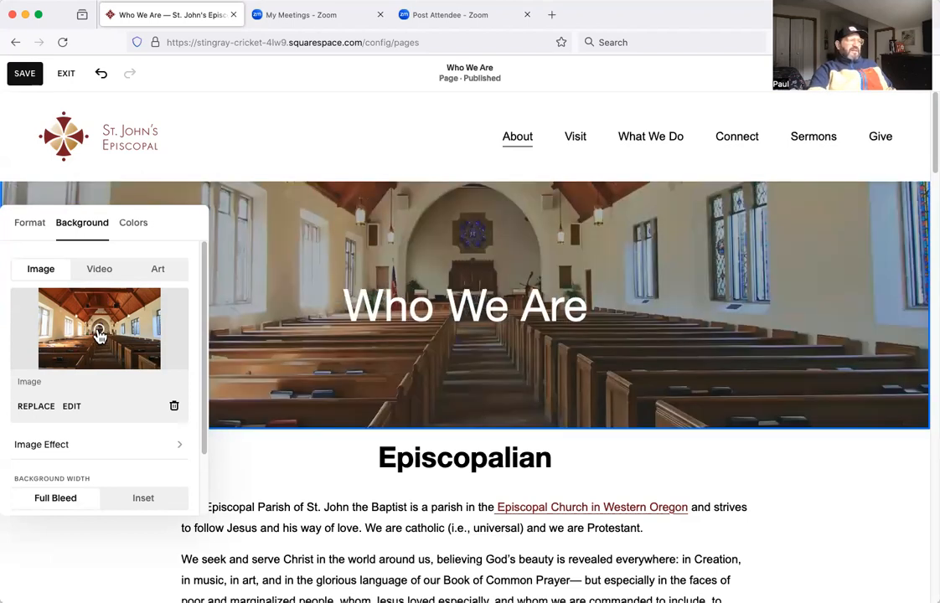
Exit the page editor without saving the banner changes and open the People page.
left_click(67, 74)
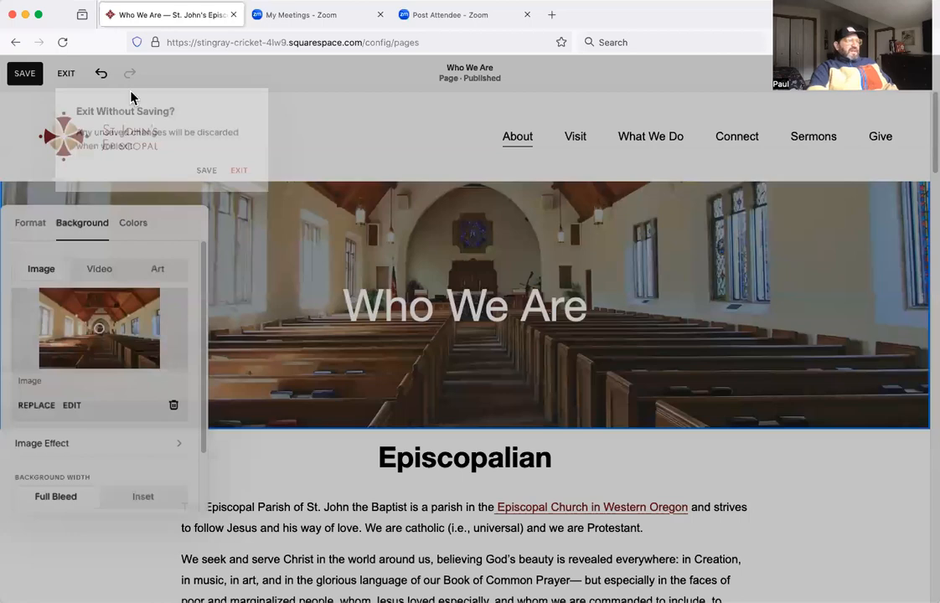
left_click(244, 175)
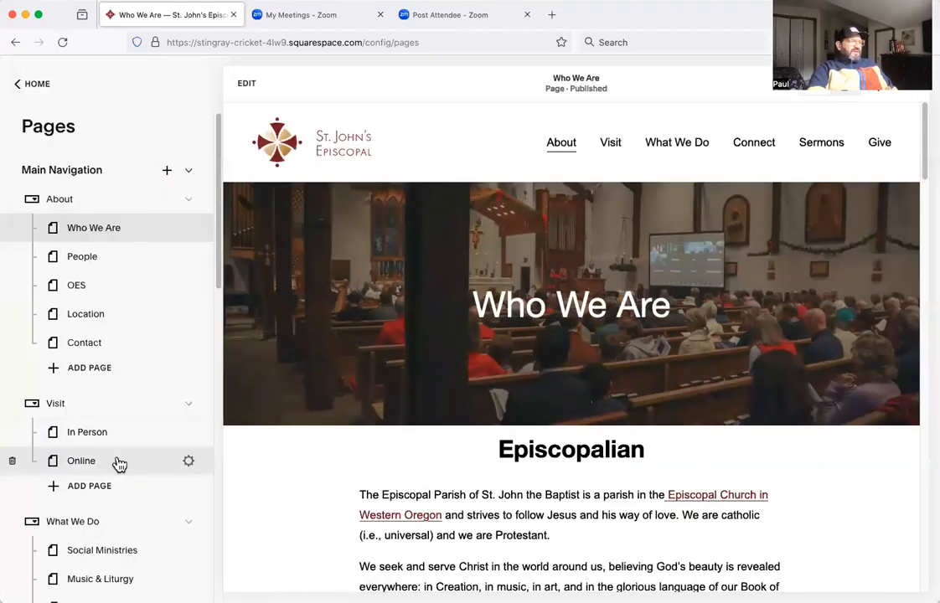
scroll(122, 468, "down", 1)
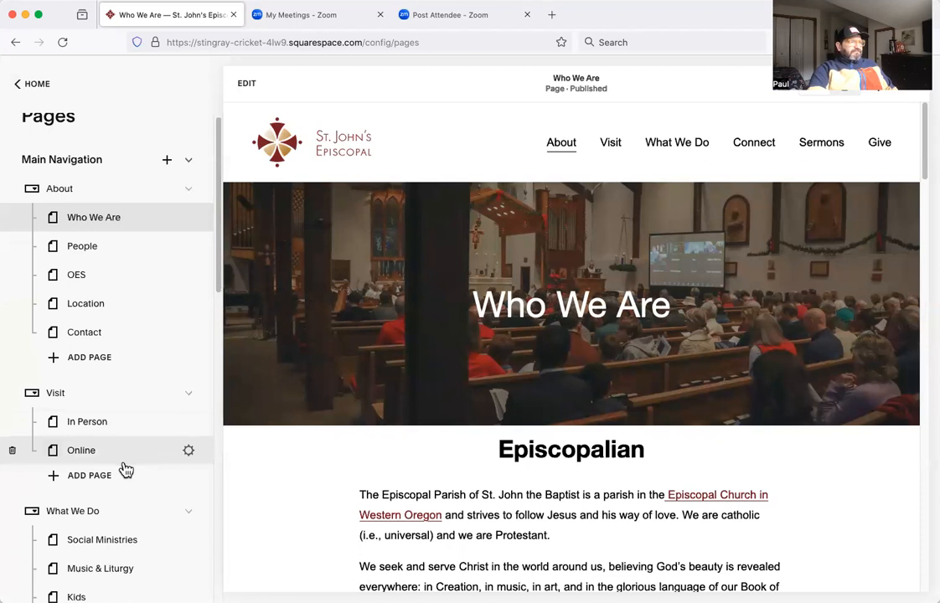
left_click(93, 256)
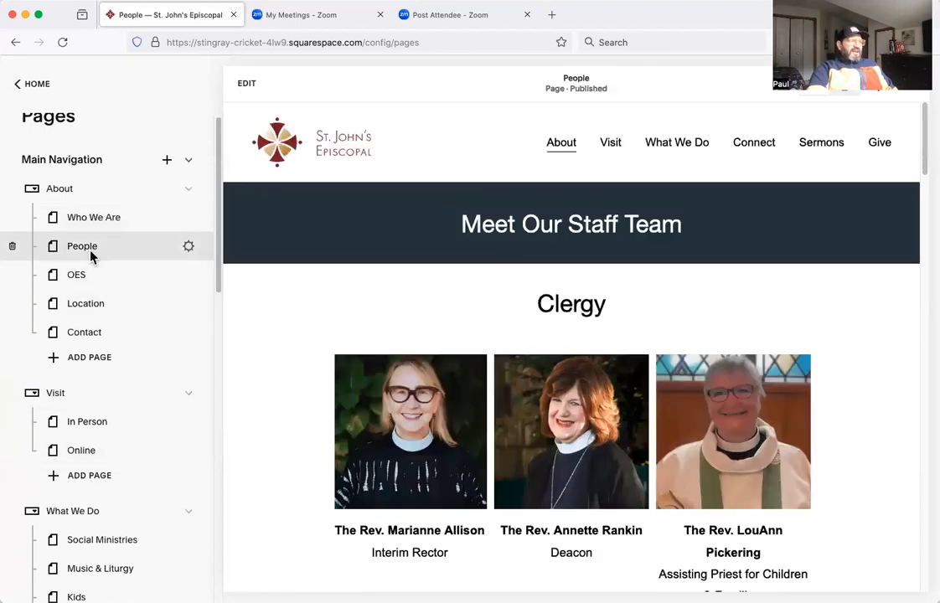
Look over the People page, open the OES page and start editing it.
scroll(466, 402, "down", 5)
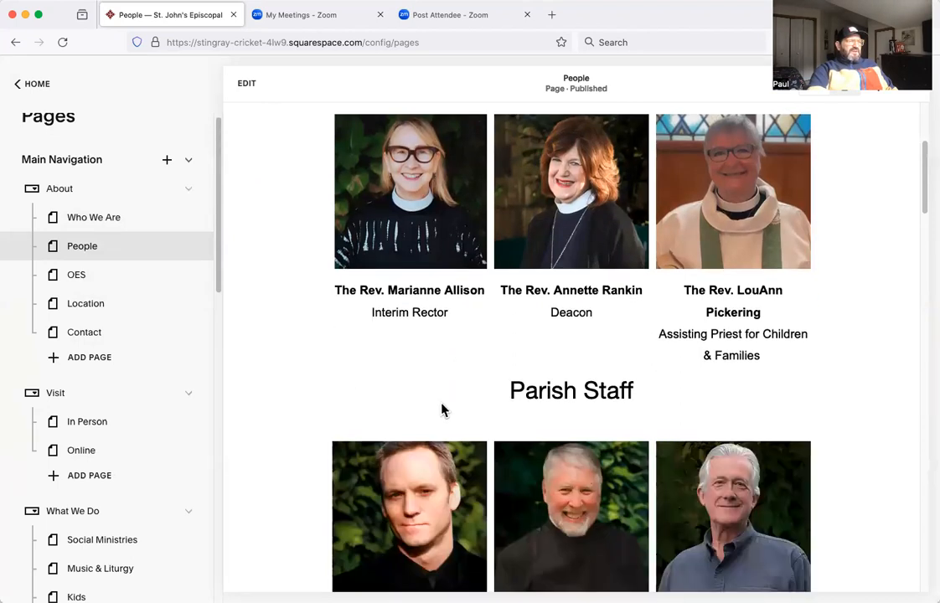
left_click(83, 280)
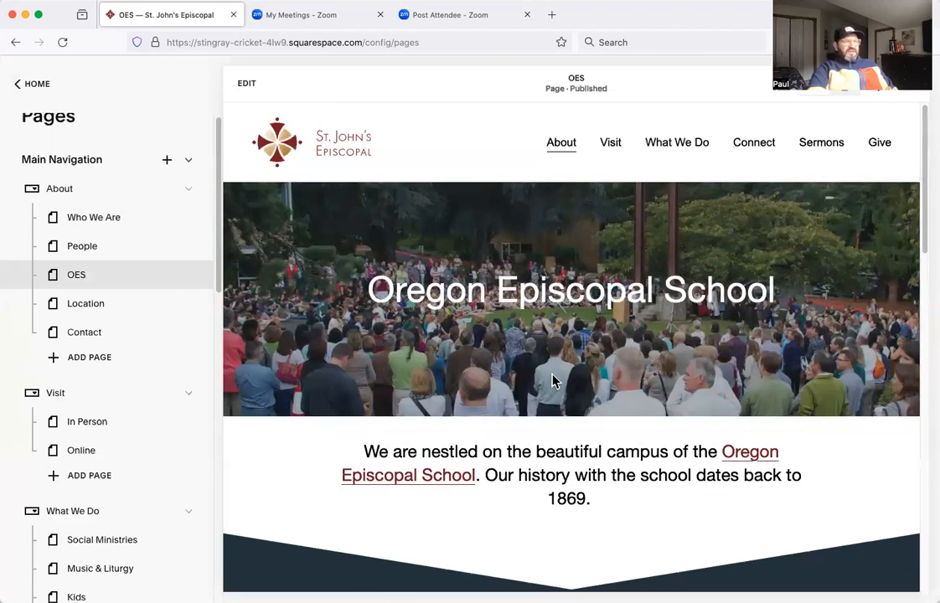
scroll(551, 381, "down", 4)
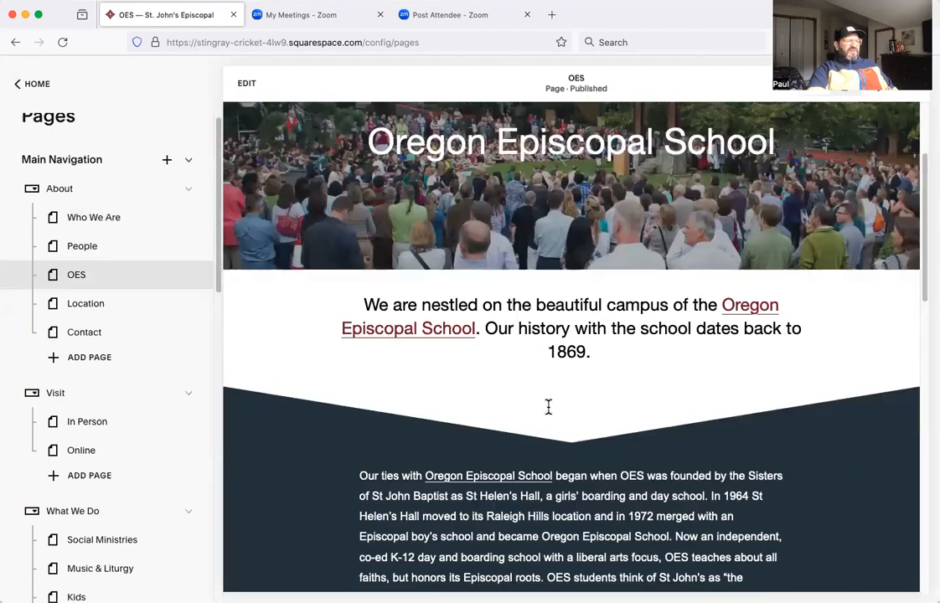
scroll(531, 487, "down", 8)
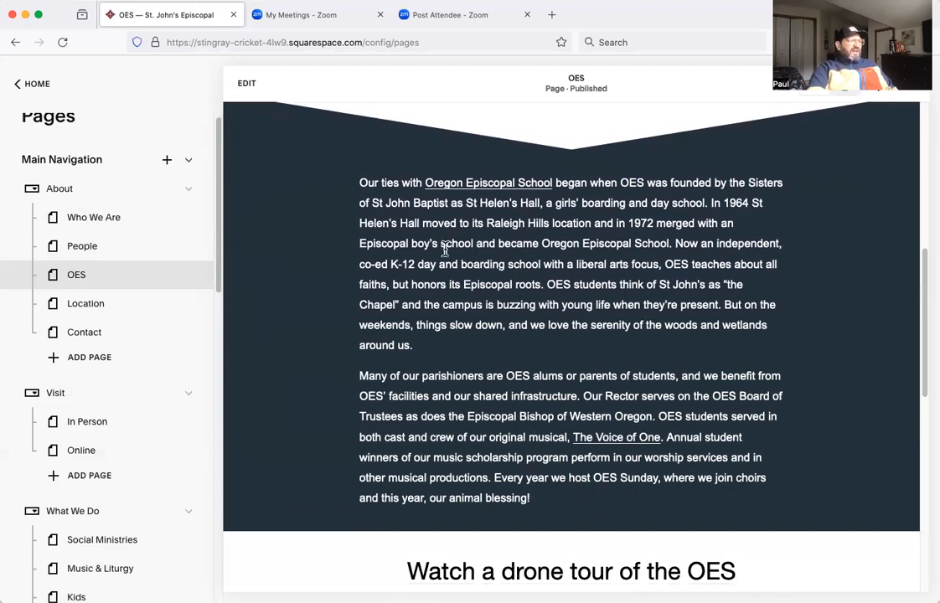
left_click(248, 85)
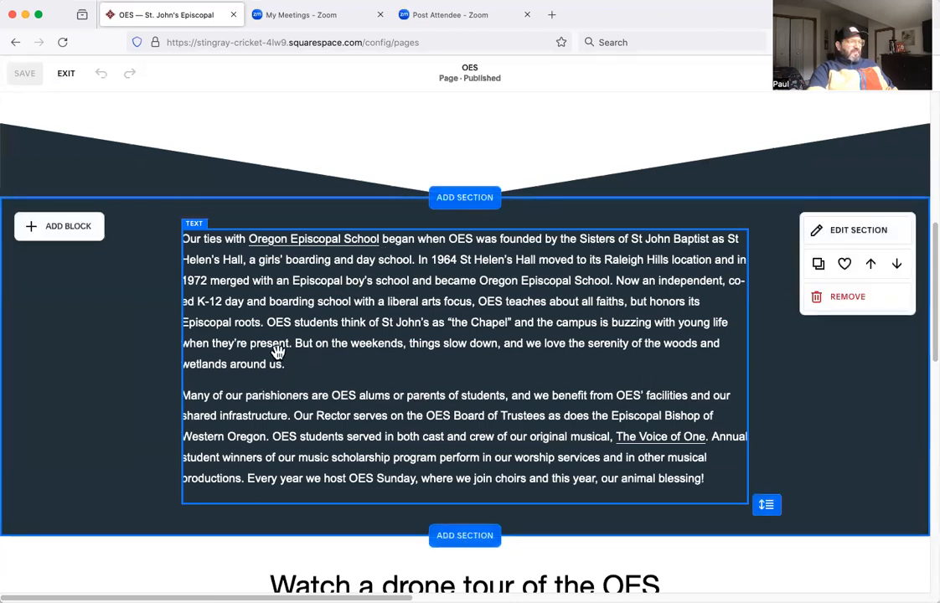
Link the phrase "But on the weekends," in the OES history paragraph to youtube.com, opening in a new tab.
left_click(397, 350)
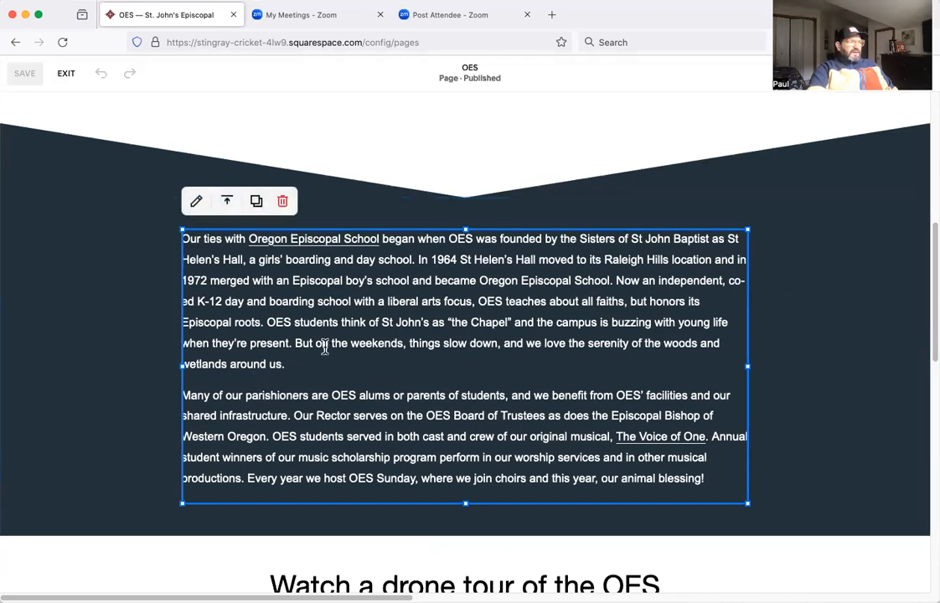
left_click(297, 344)
left_click_drag(296, 344, 401, 344)
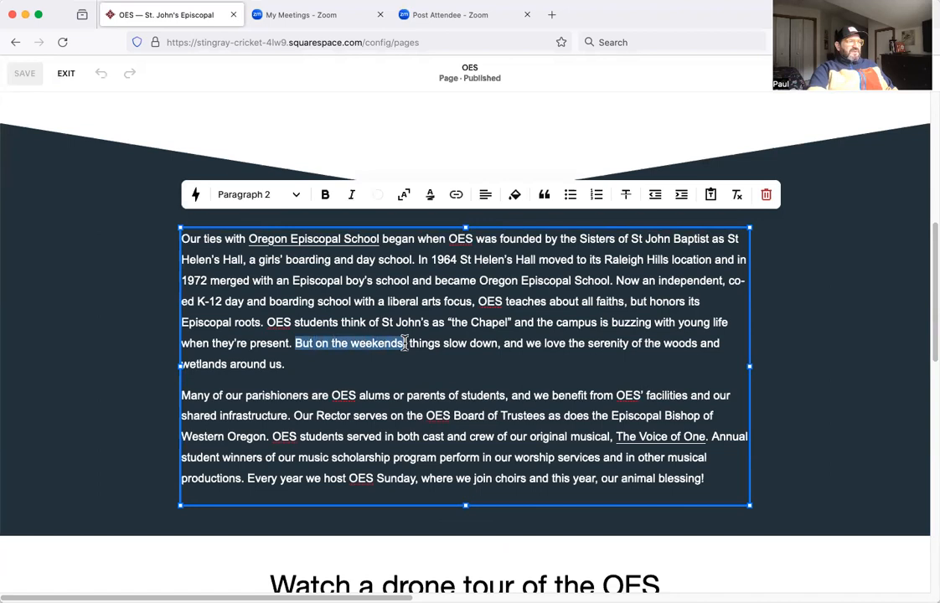
left_click(457, 198)
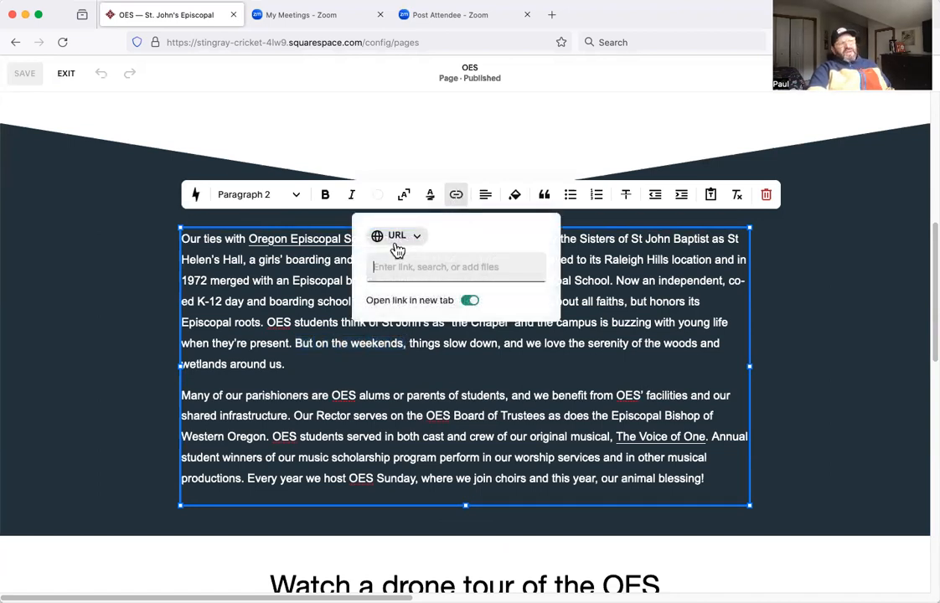
left_click(424, 265)
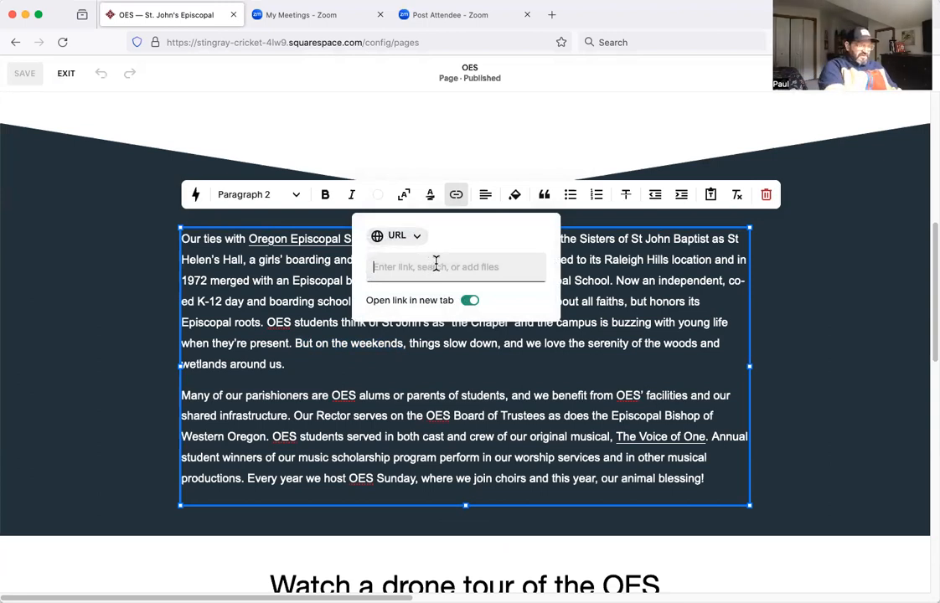
type("youtube.com")
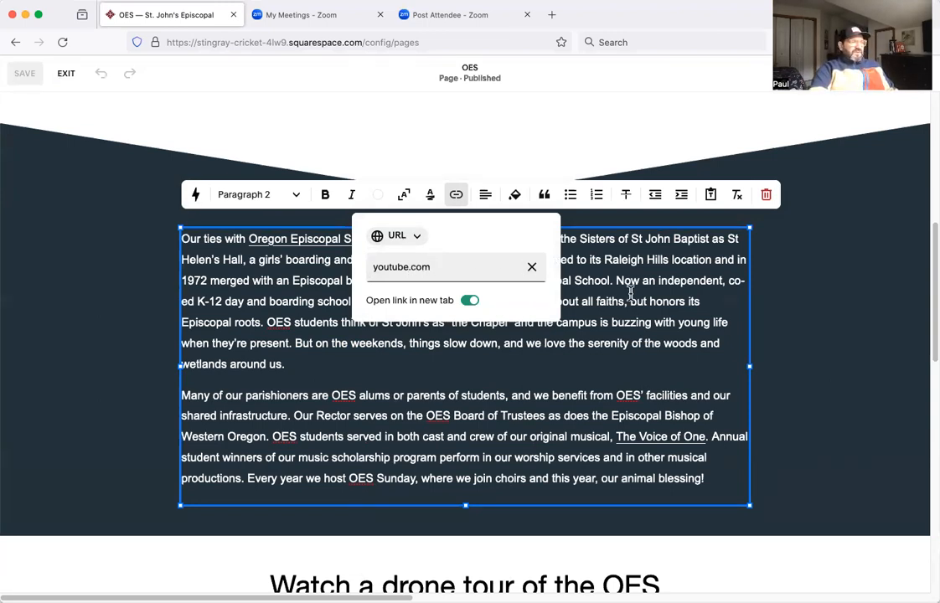
key("Return")
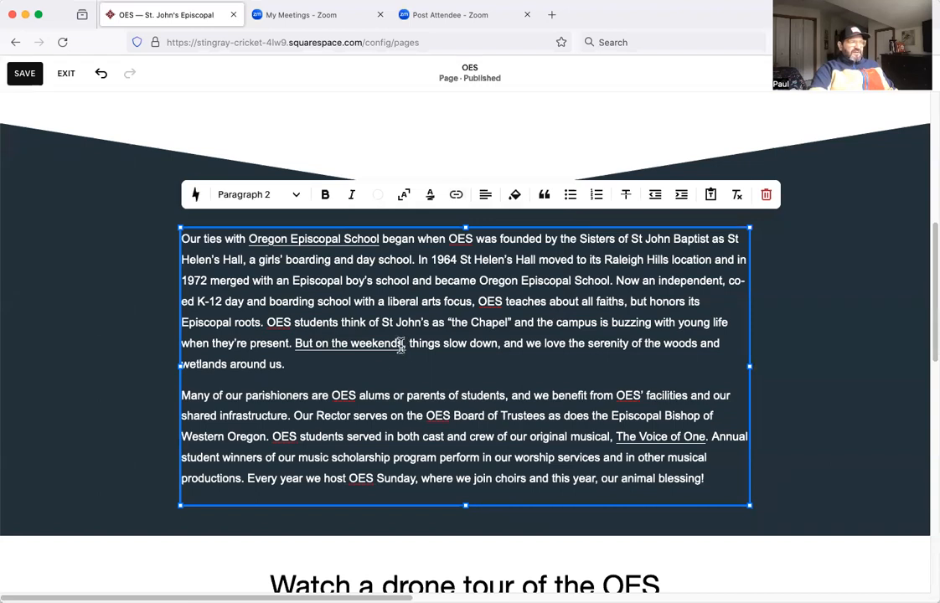
Remove the youtube.com link from the phrase "But on the weekends,".
left_click(295, 346, "shift")
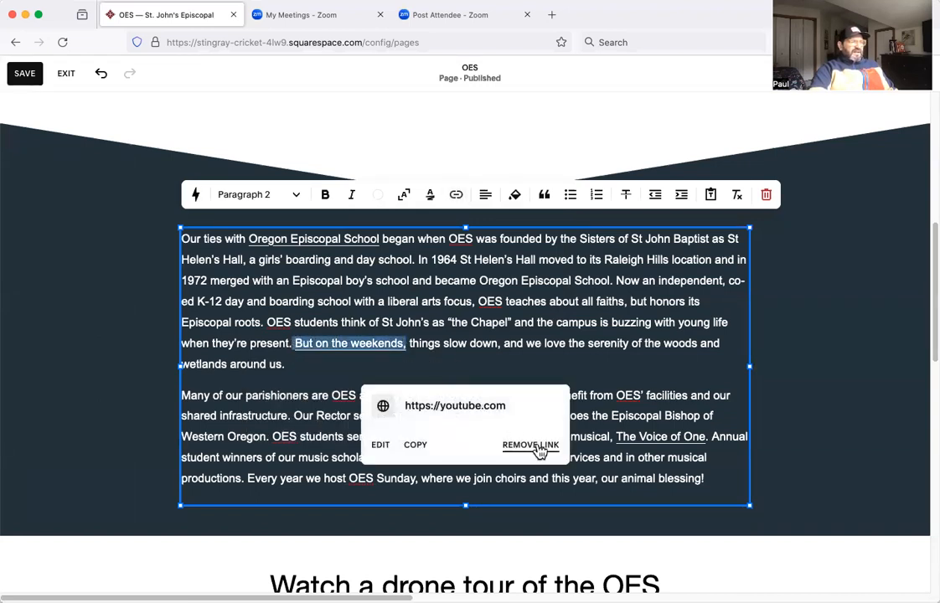
left_click(539, 453)
left_click(459, 364)
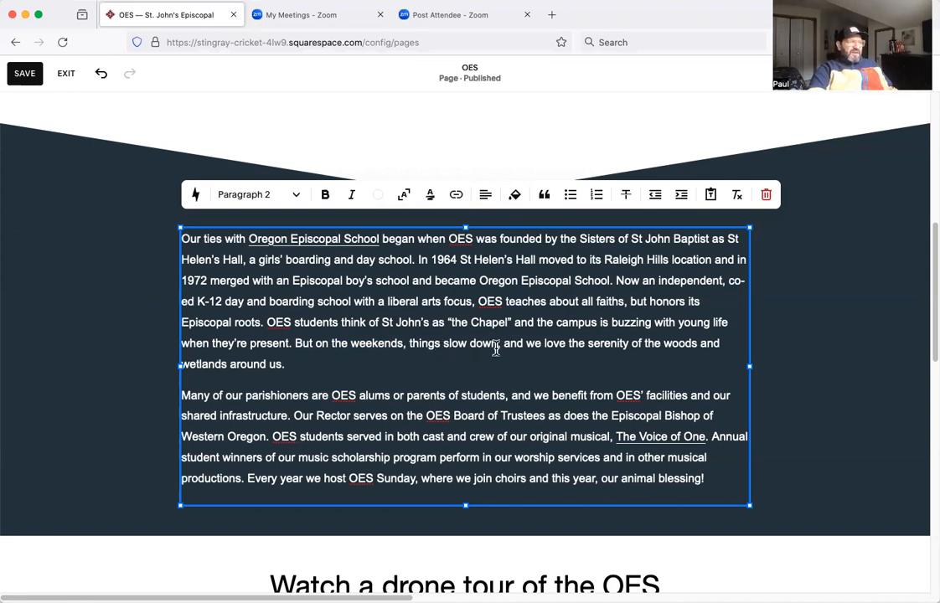
Examine the URL, File and Email link options for the words "the Chapel" and close them without adding a link.
left_click_drag(453, 322, 508, 326)
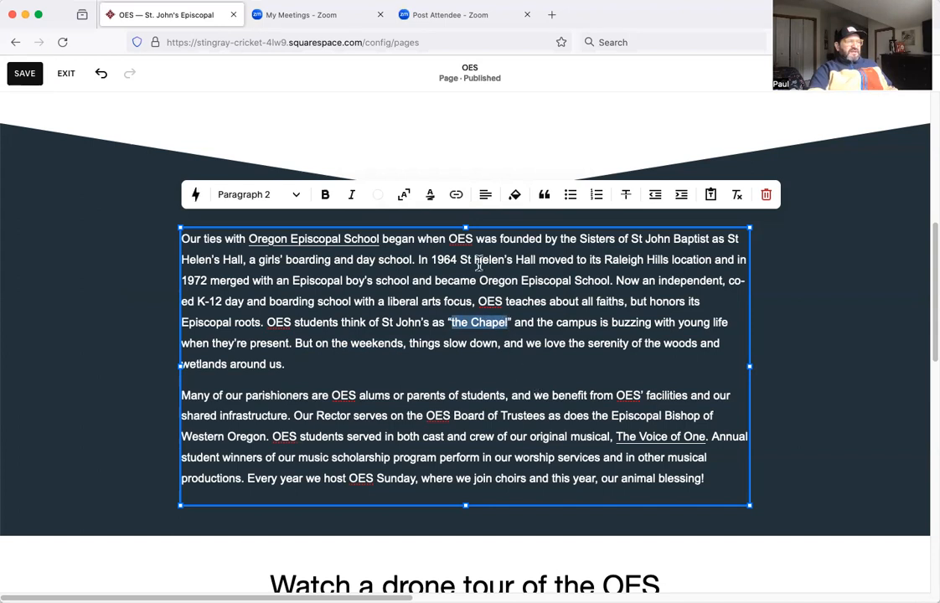
left_click(457, 196)
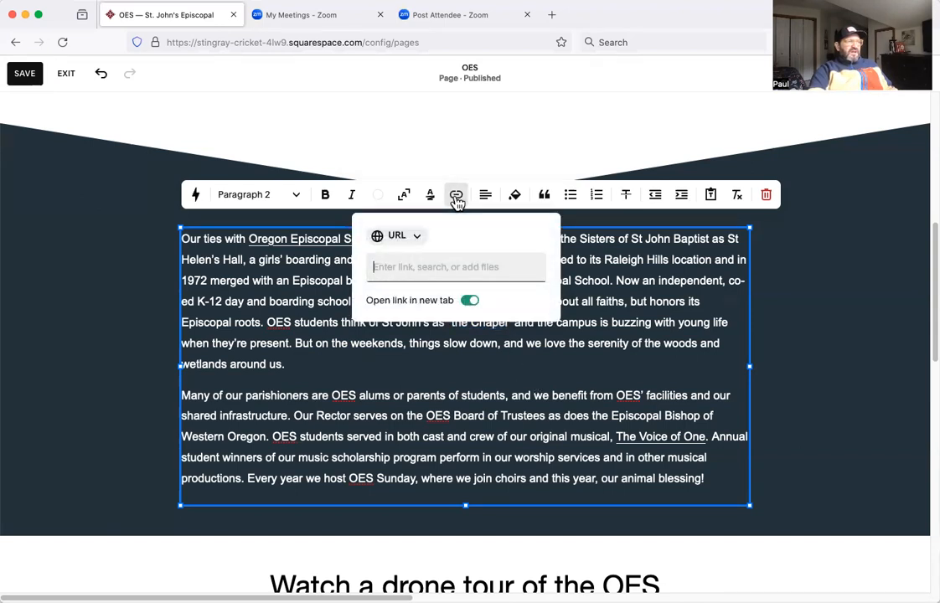
left_click(418, 239)
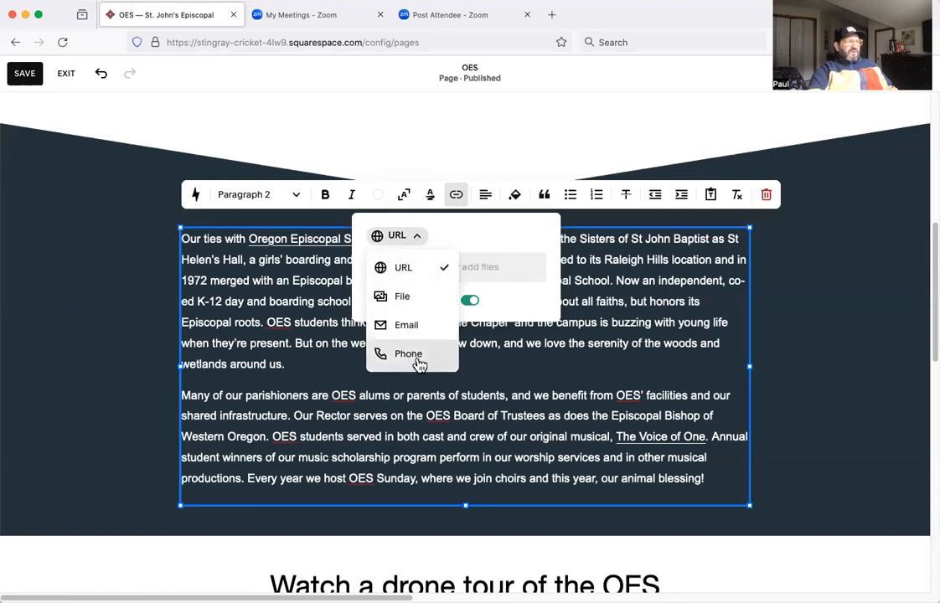
left_click(504, 263)
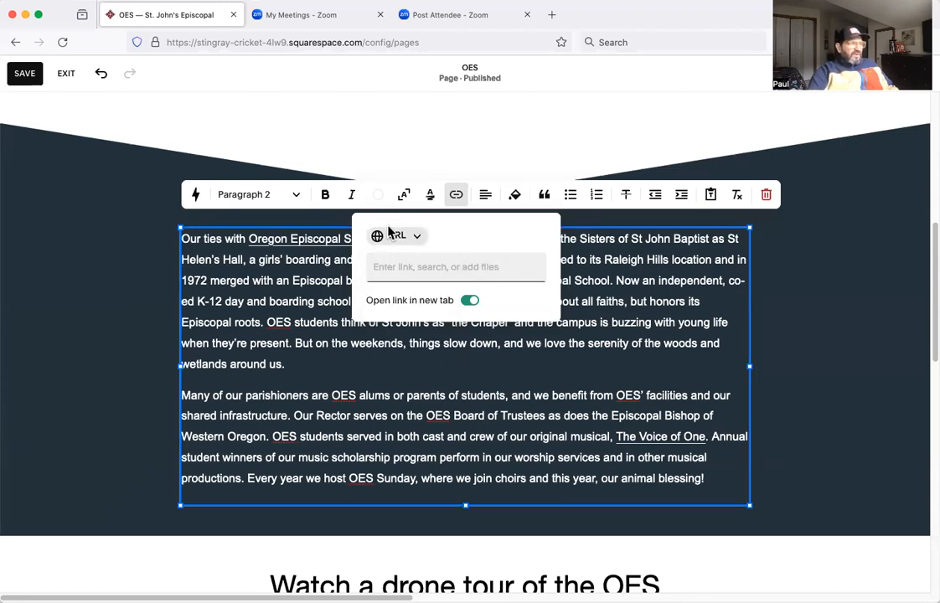
left_click(418, 240)
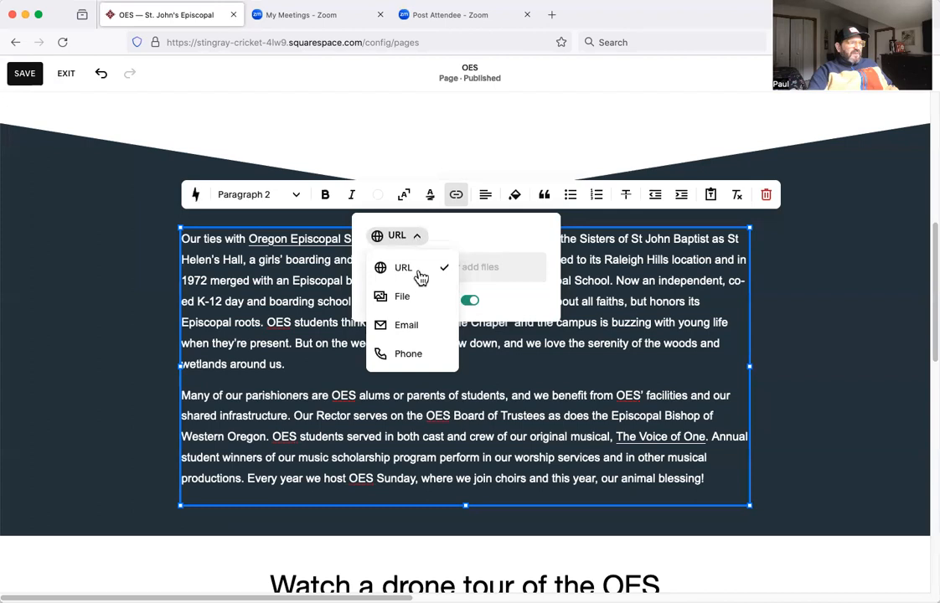
left_click(419, 297)
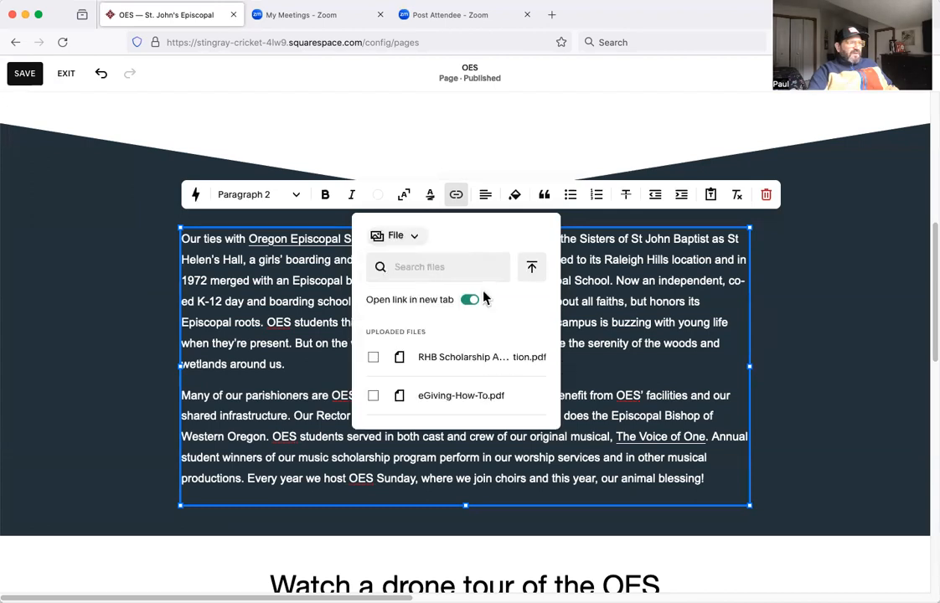
left_click(417, 240)
left_click(413, 325)
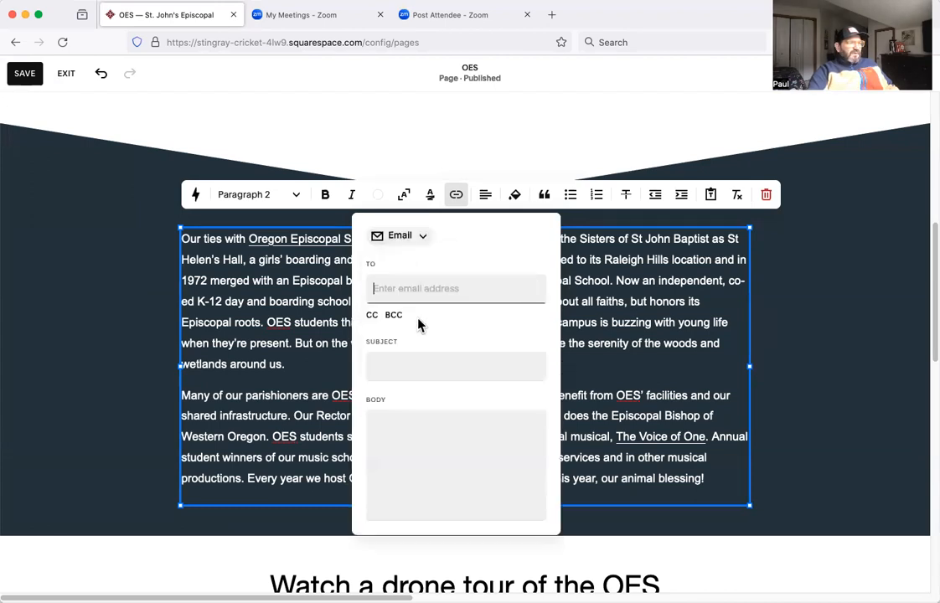
left_click(424, 241)
left_click(405, 269)
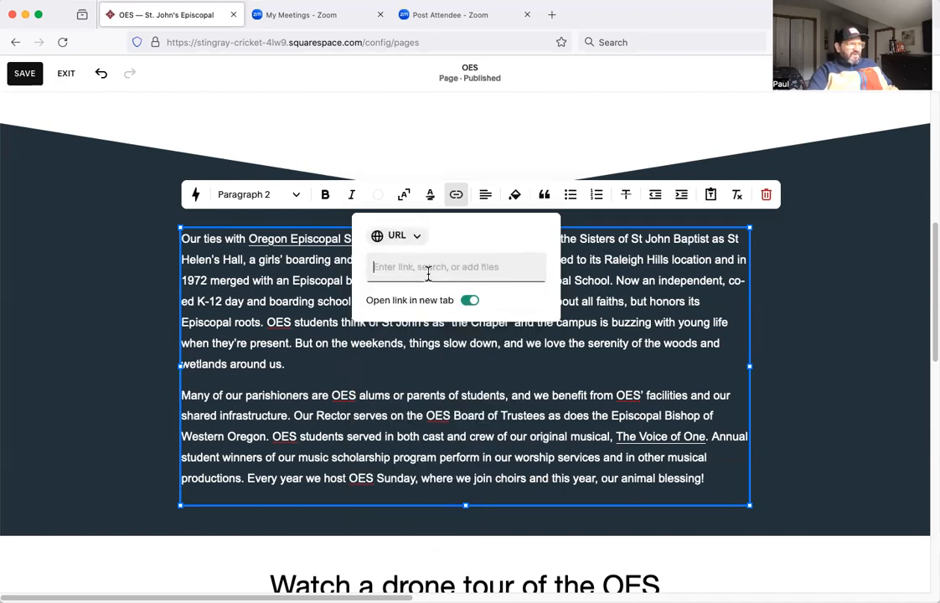
left_click(640, 297)
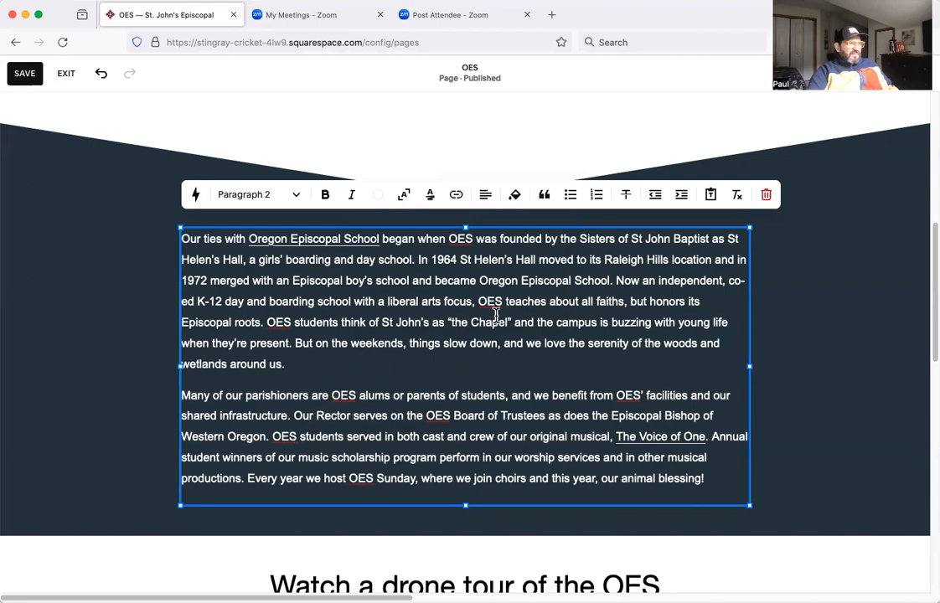
Examine the link options for the word "school" in the intro heading, including opening in a new tab and link types, without adding a link.
scroll(406, 382, "up", 5)
left_click(408, 387)
scroll(408, 385, "up", 3)
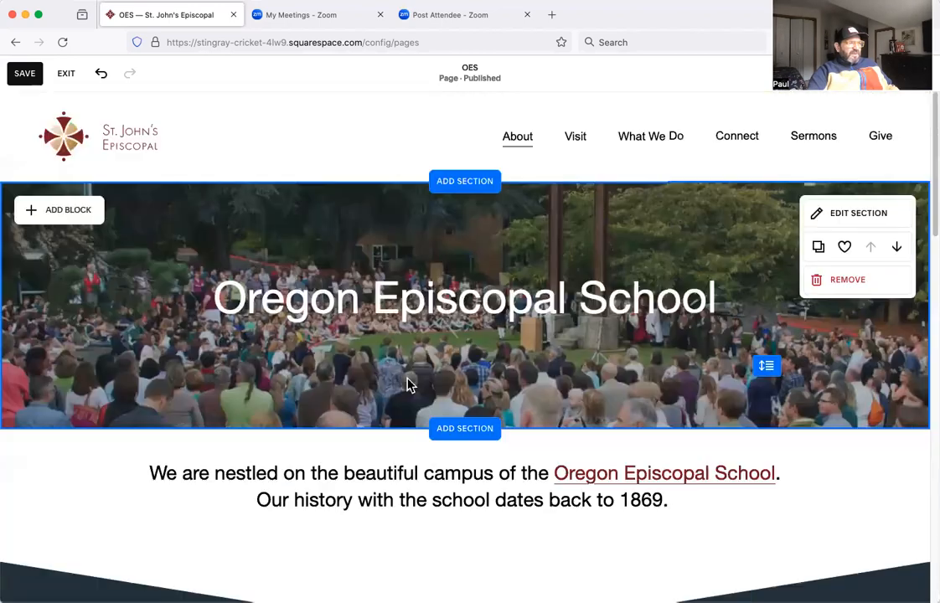
scroll(409, 381, "down", 6)
scroll(409, 378, "up", 1)
double_click(459, 159)
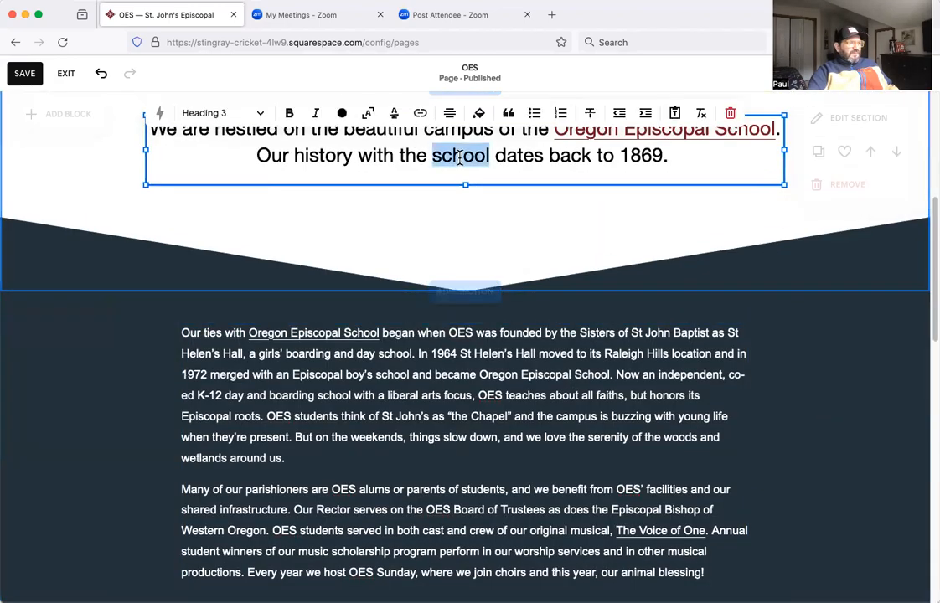
left_click(420, 112)
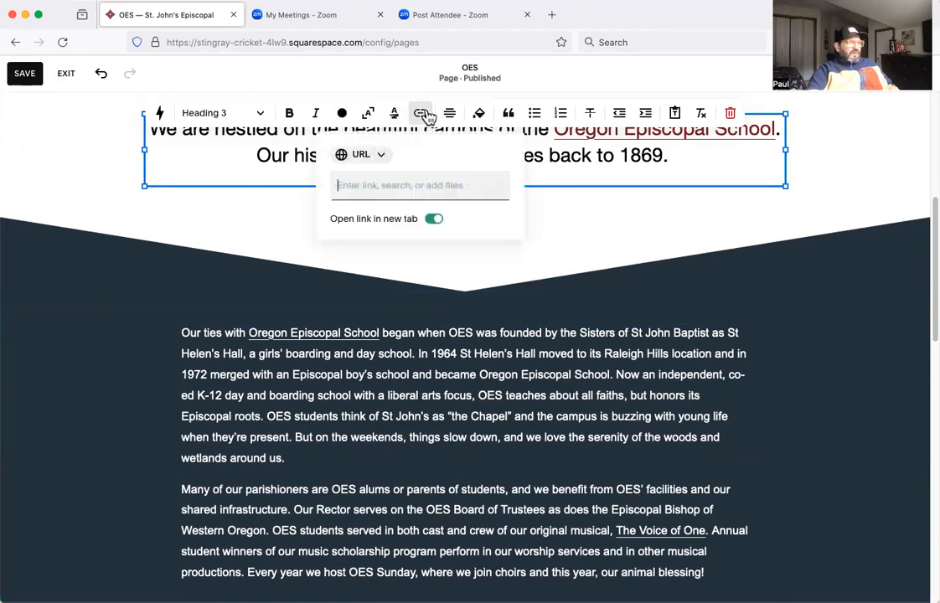
left_click(434, 219)
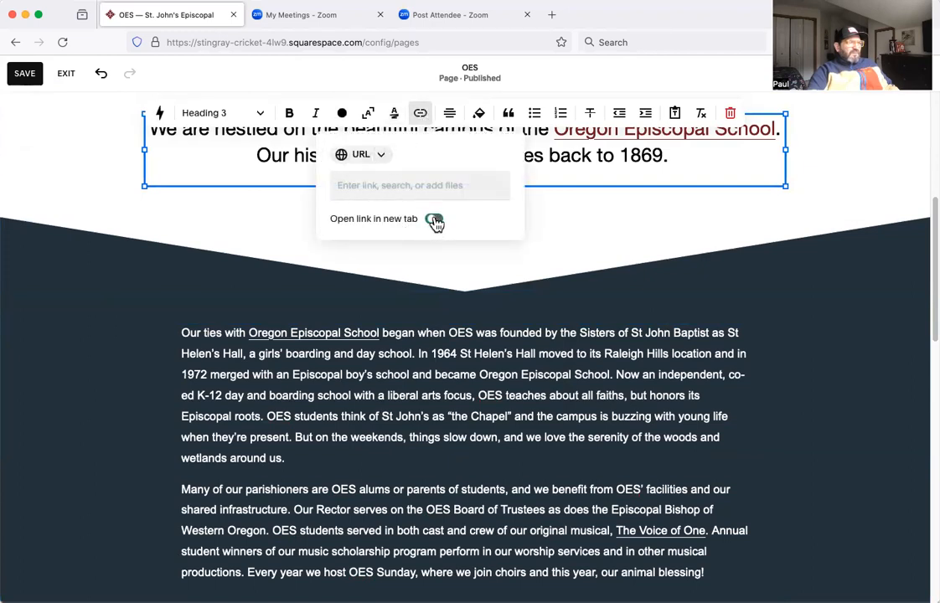
left_click(434, 220)
left_click(385, 155)
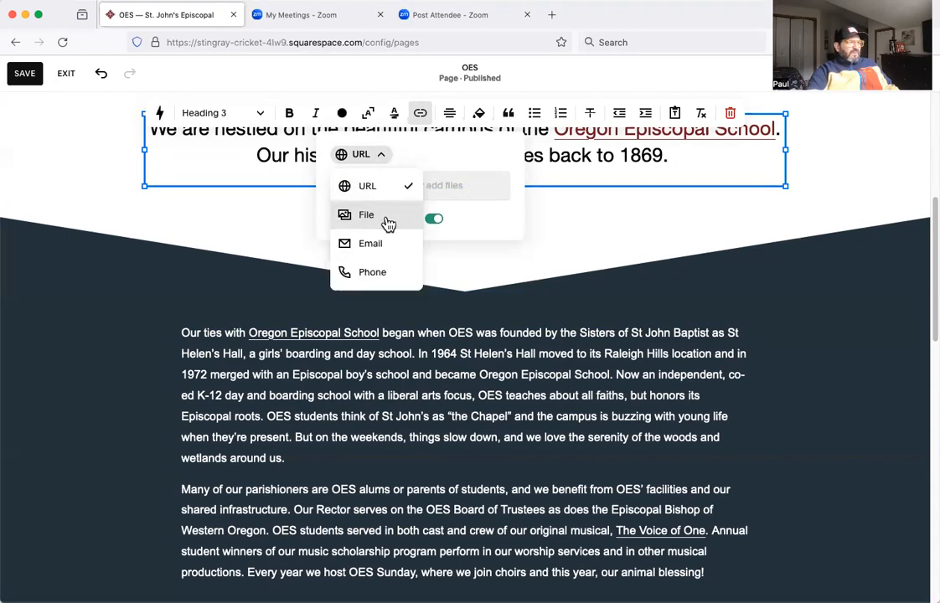
left_click(800, 404)
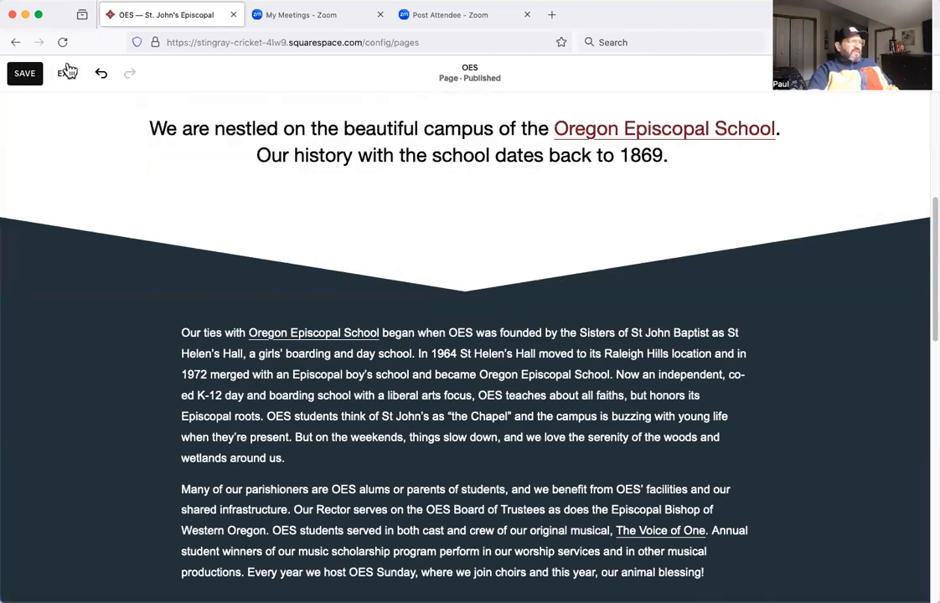
Exit the OES page editor without saving, look over the page, and open the Who We Are page to view its linked text.
left_click(67, 73)
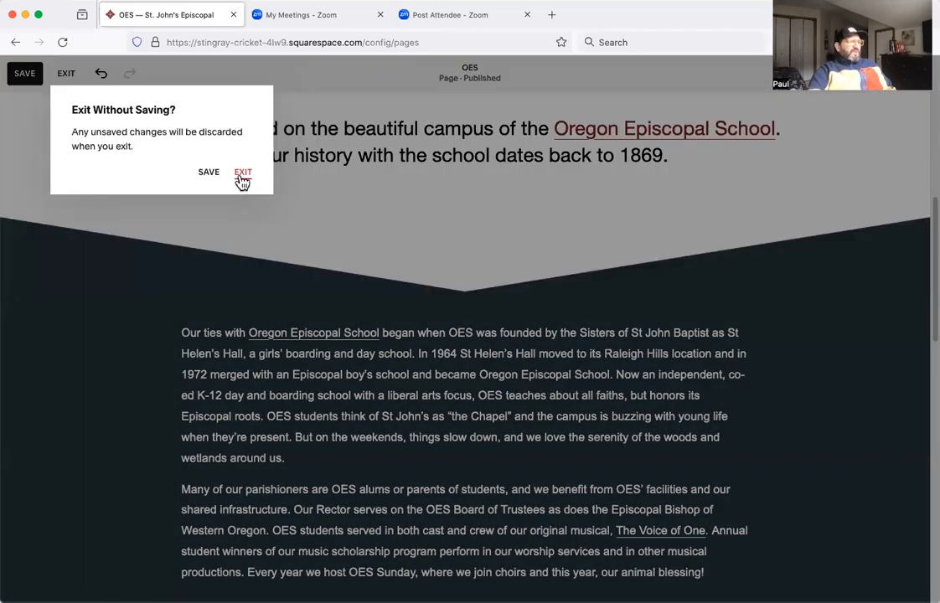
left_click(238, 171)
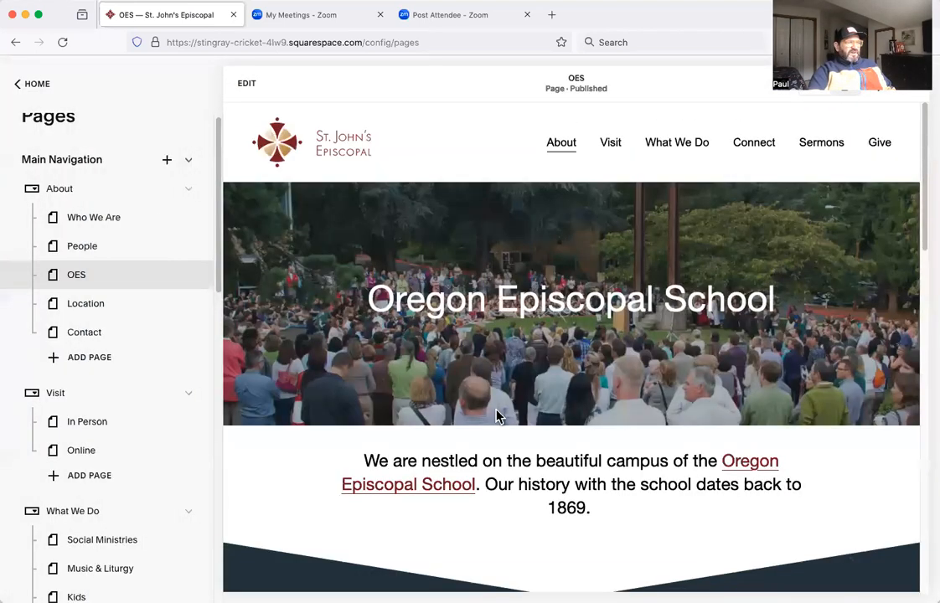
mouse_move(548, 145)
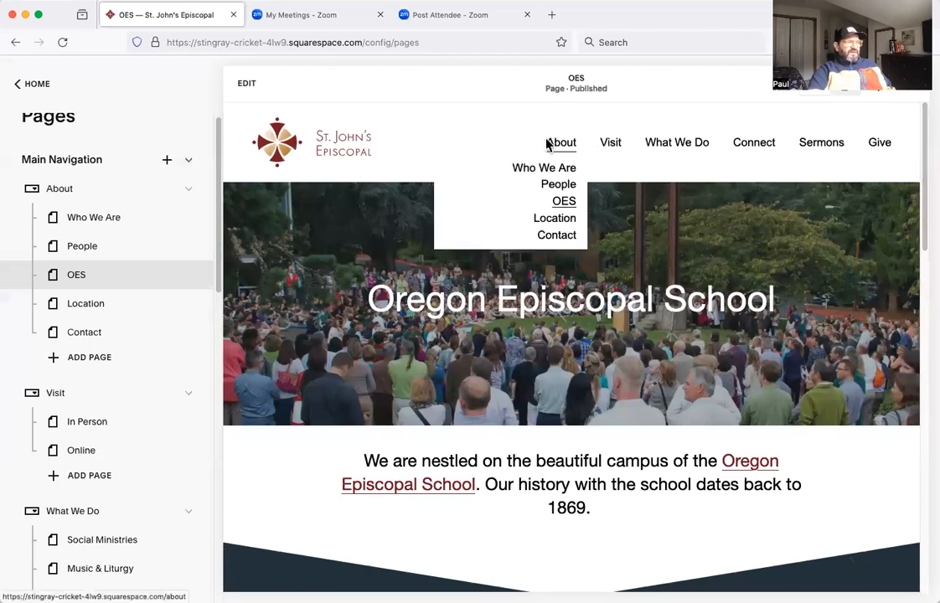
scroll(529, 452, "down", 10)
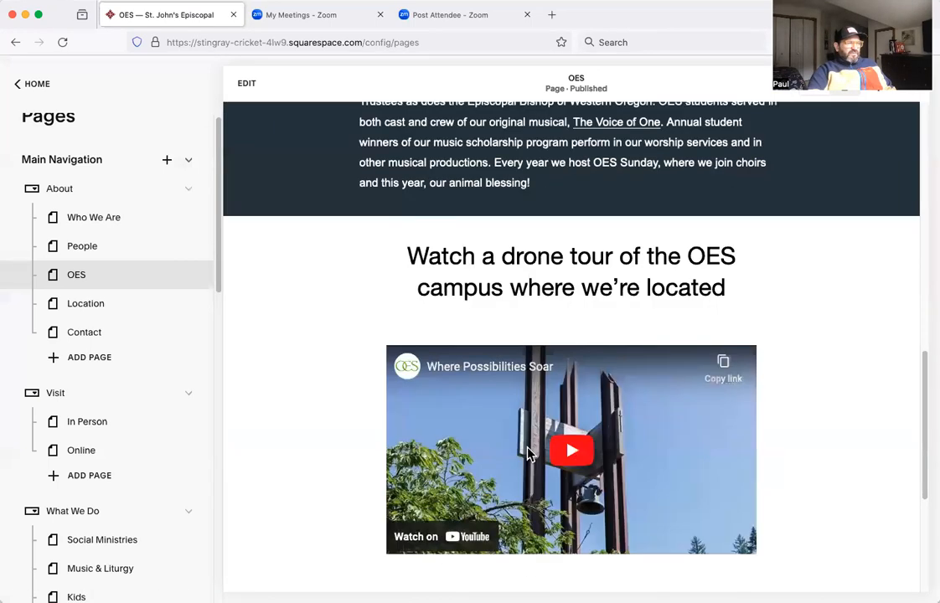
scroll(528, 452, "up", 10)
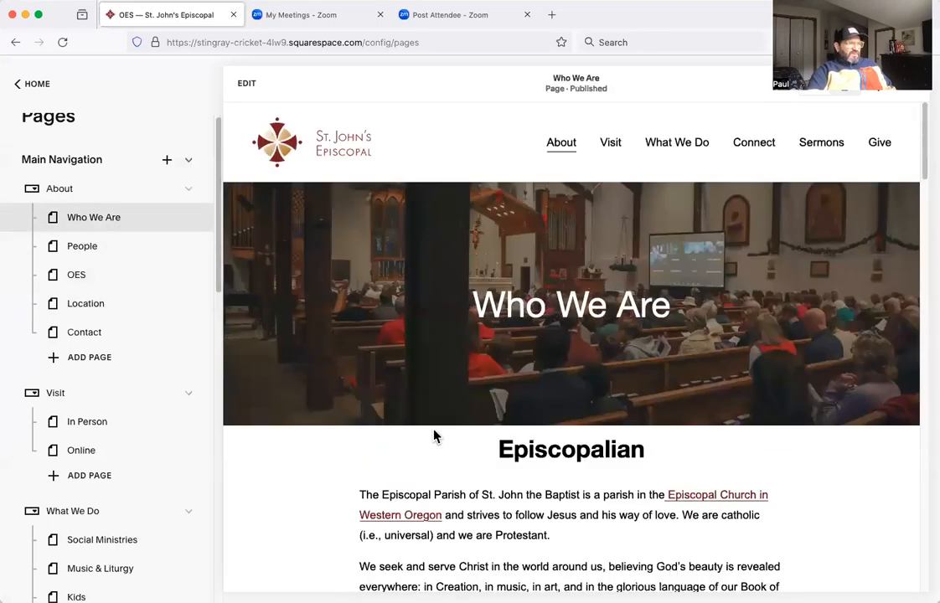
scroll(445, 419, "down", 3)
scroll(467, 404, "down", 3)
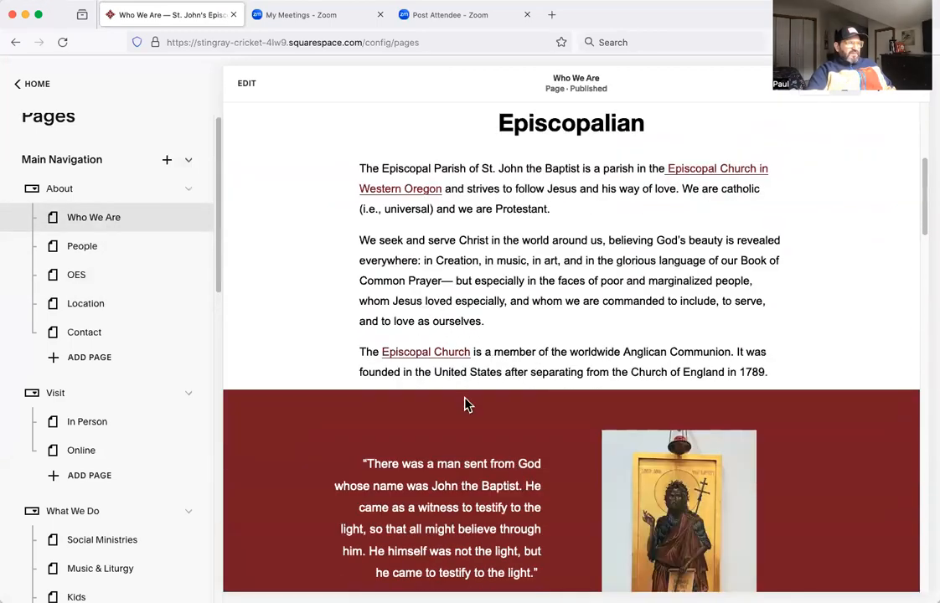
scroll(439, 316, "down", 1)
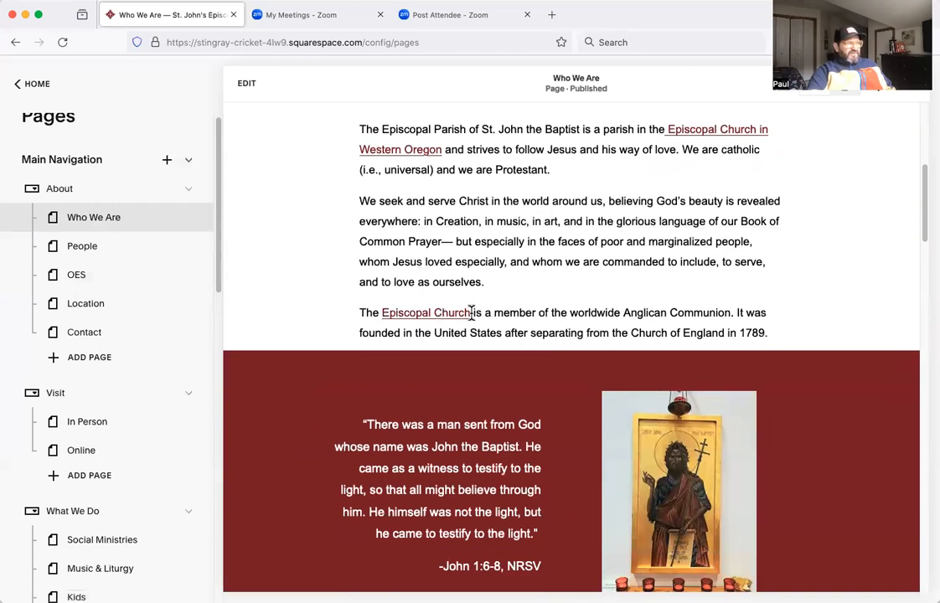
Start editing the Who We Are page and inspect the link on the words "Episcopal Church" in the Episcopalian text block.
left_click(248, 84)
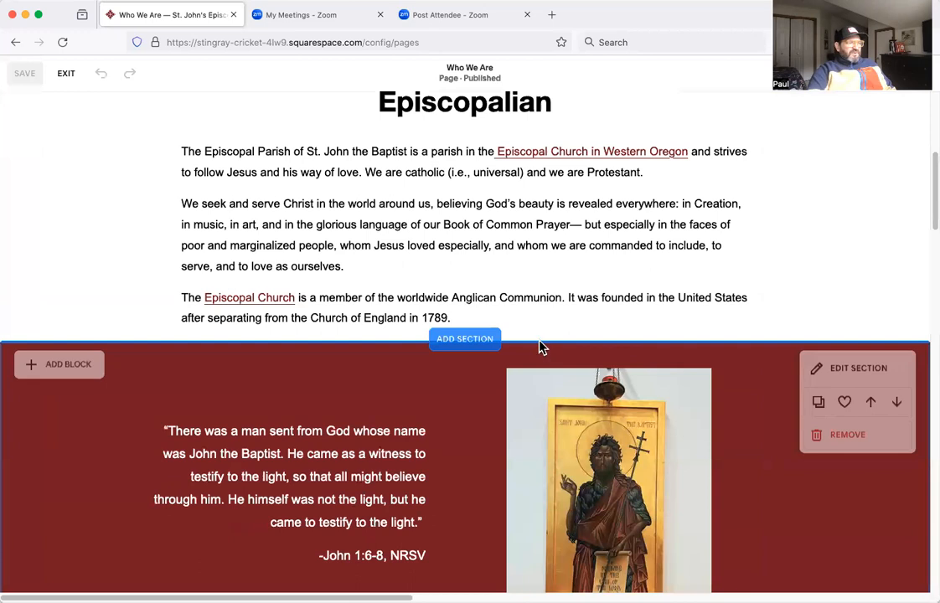
scroll(541, 348, "up", 5)
scroll(250, 384, "down", 3)
left_click(251, 384)
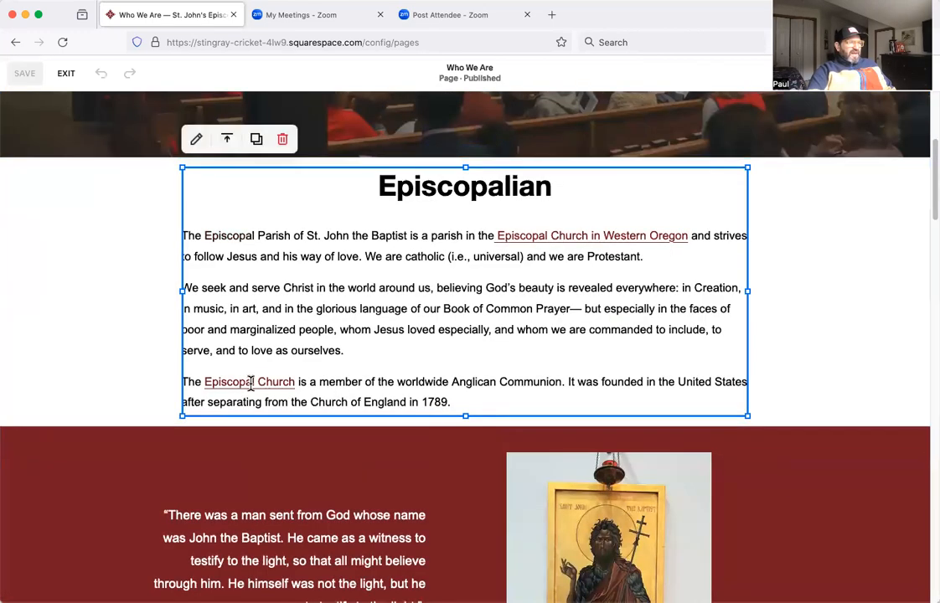
left_click(196, 141)
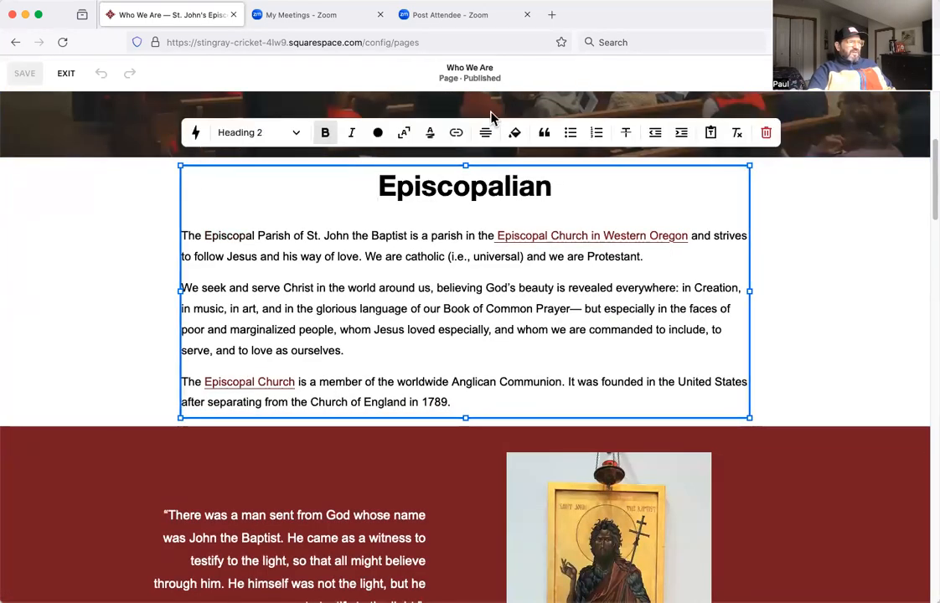
left_click(457, 136)
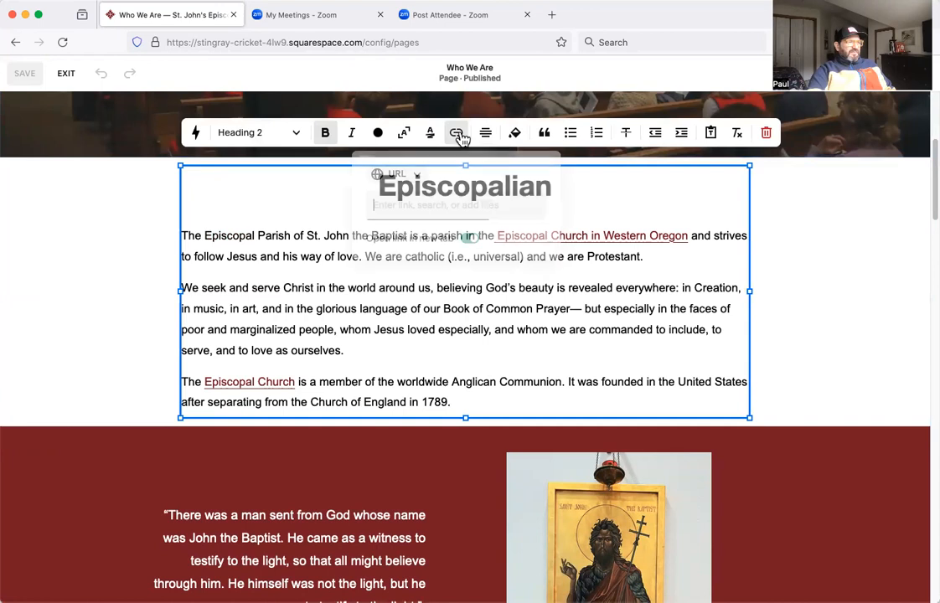
left_click(256, 381)
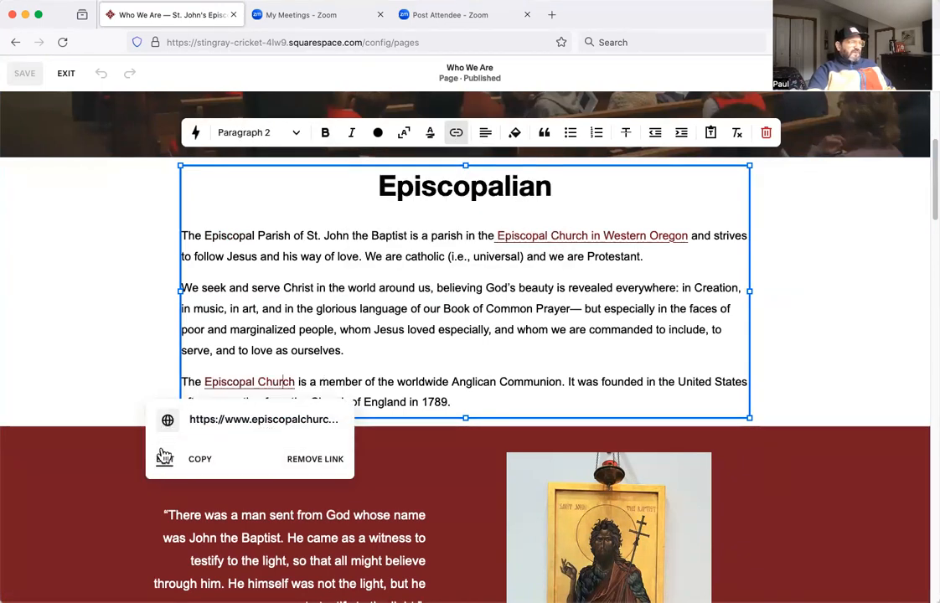
left_click(491, 295)
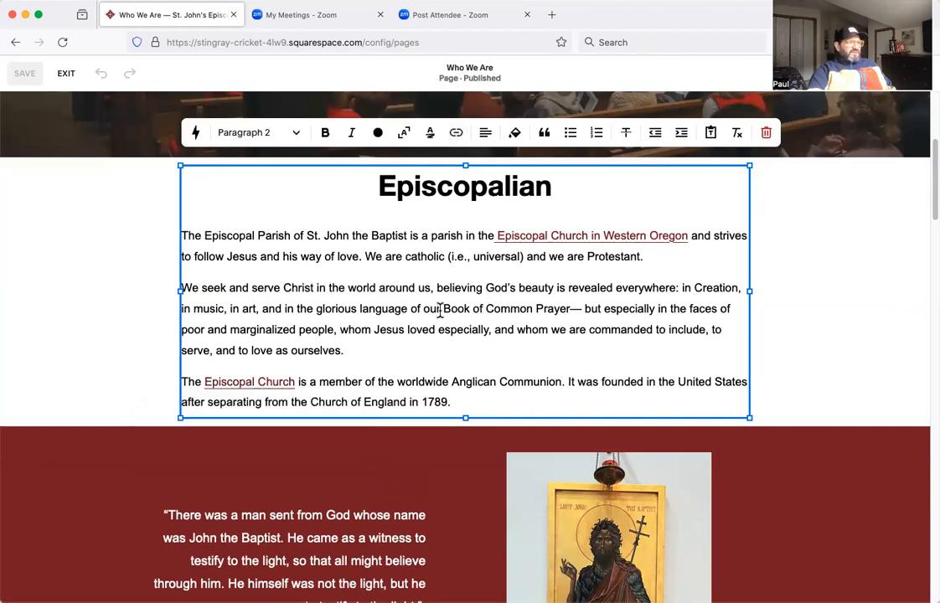
left_click_drag(445, 309, 570, 312)
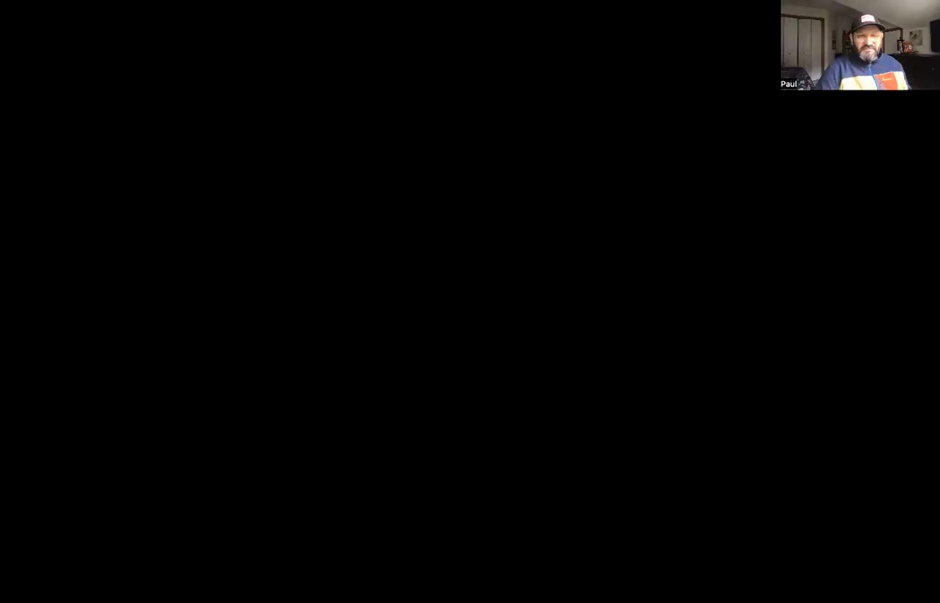
key("super+k")
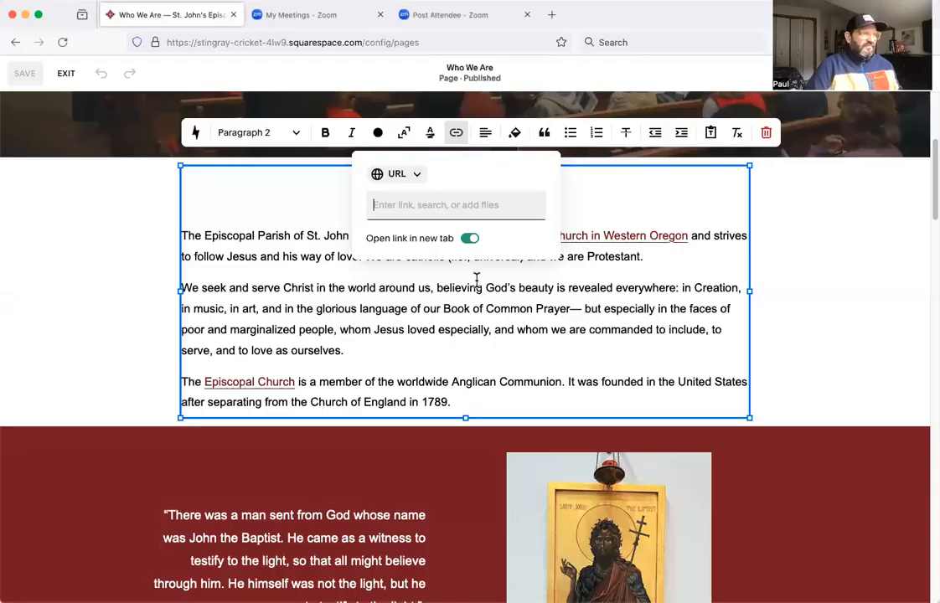
left_click(848, 217)
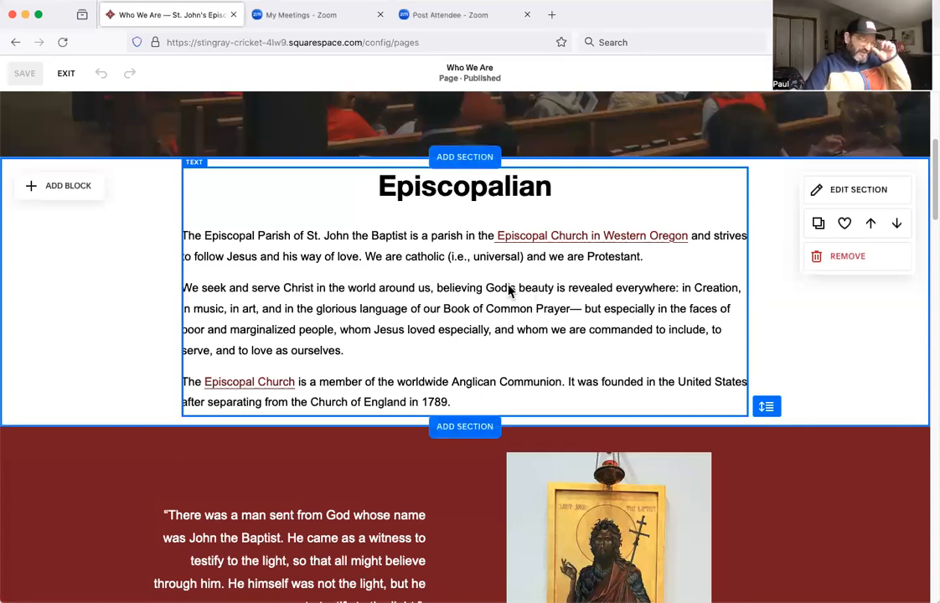
Open the link options for the phrase "Book of Common Prayer" and search the site's pages for "music".
left_click(454, 297)
left_click(437, 289)
left_click_drag(438, 289, 567, 312)
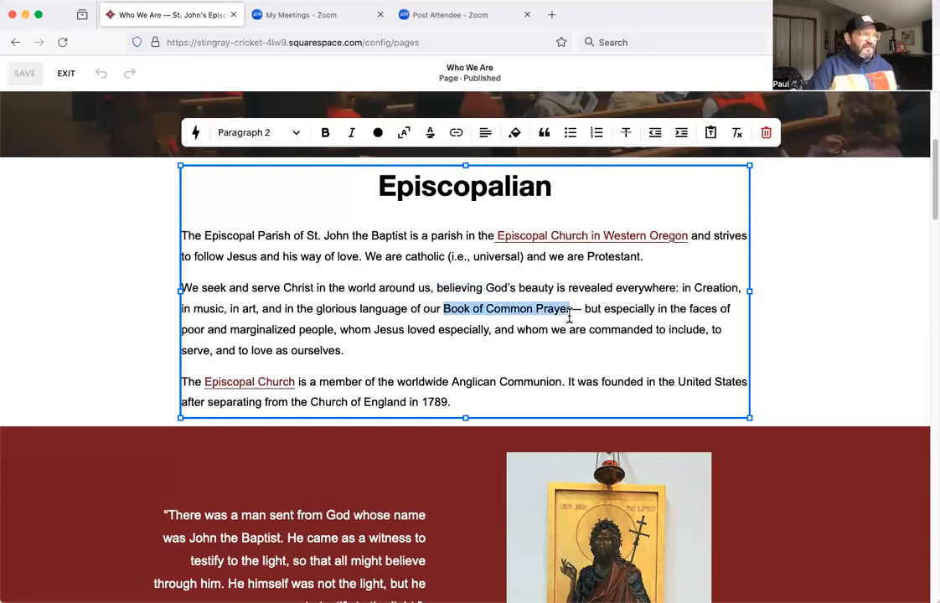
left_click(457, 134)
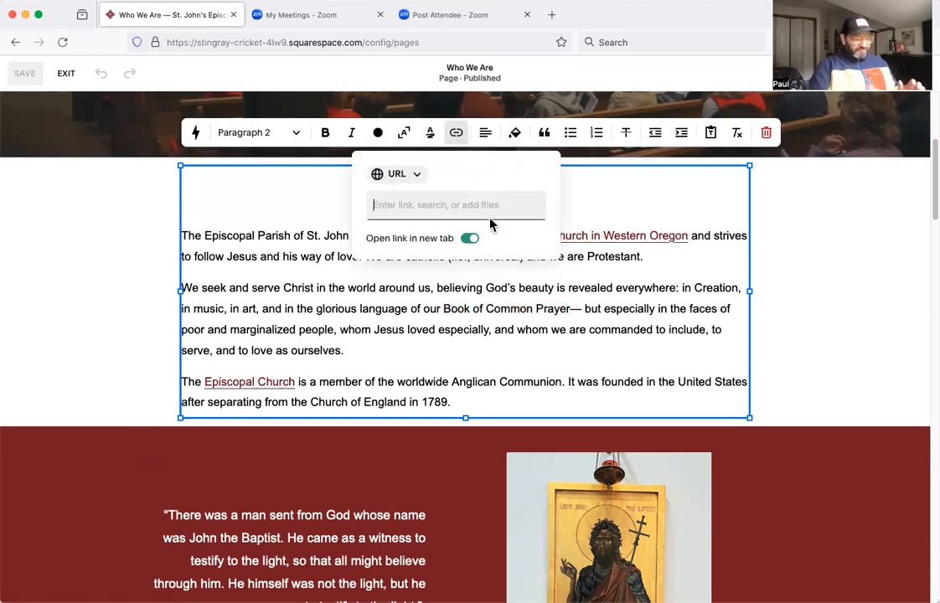
type("music")
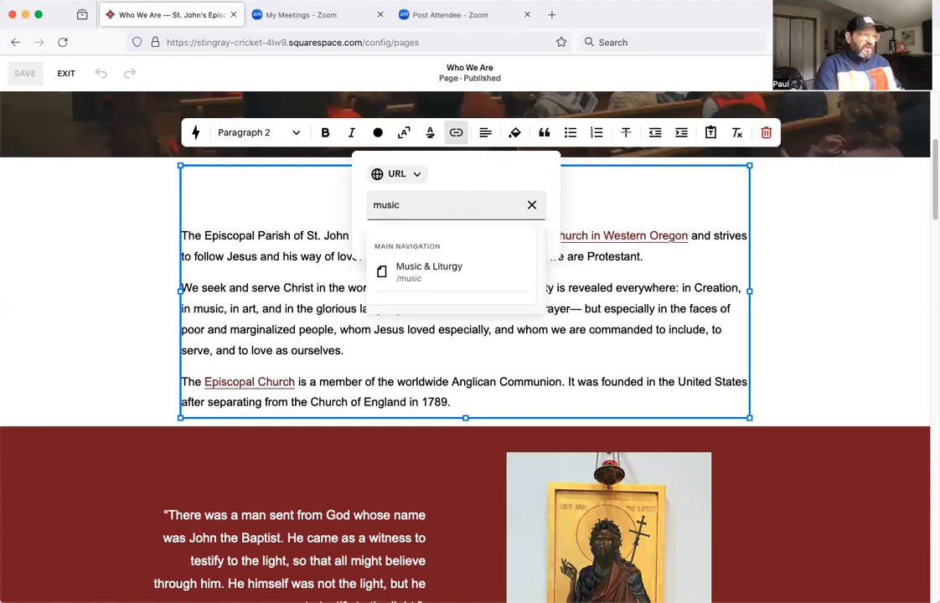
Replace the page search with "soci" and link "Book of Common Prayer" to the Social Ministries page.
key("BackSpace")
type("social")
key("BackSpace")
key("BackSpace")
type("u")
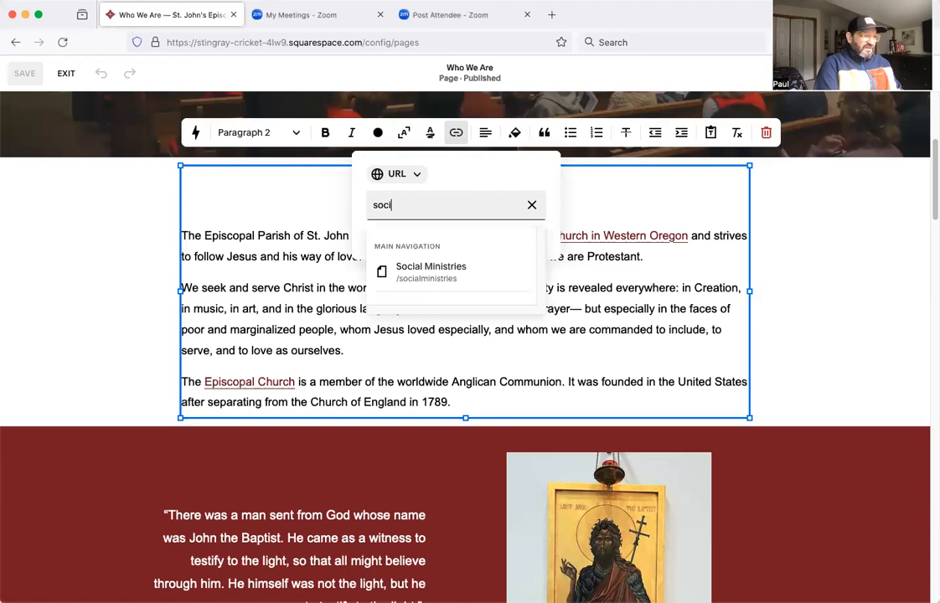
left_click(461, 277)
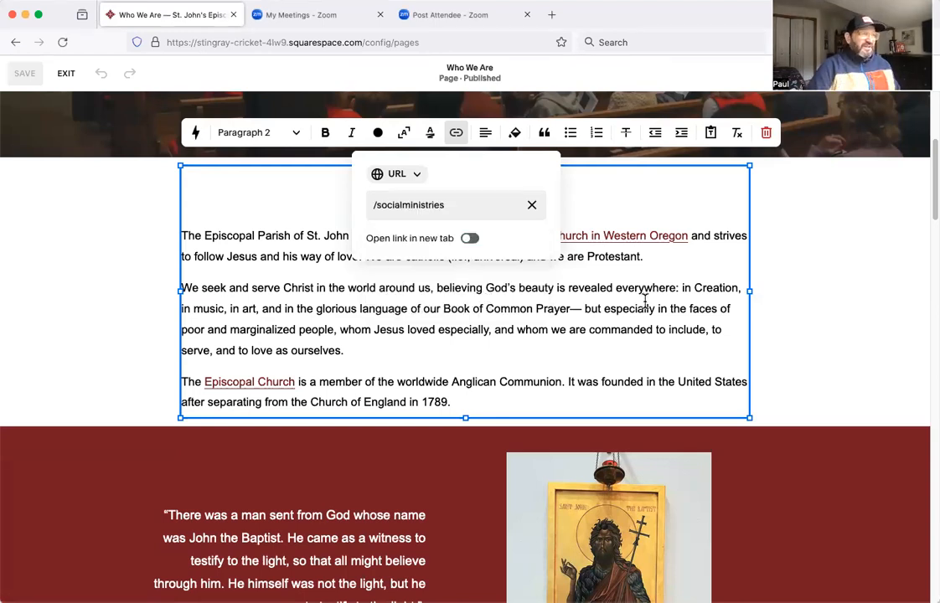
key("Return")
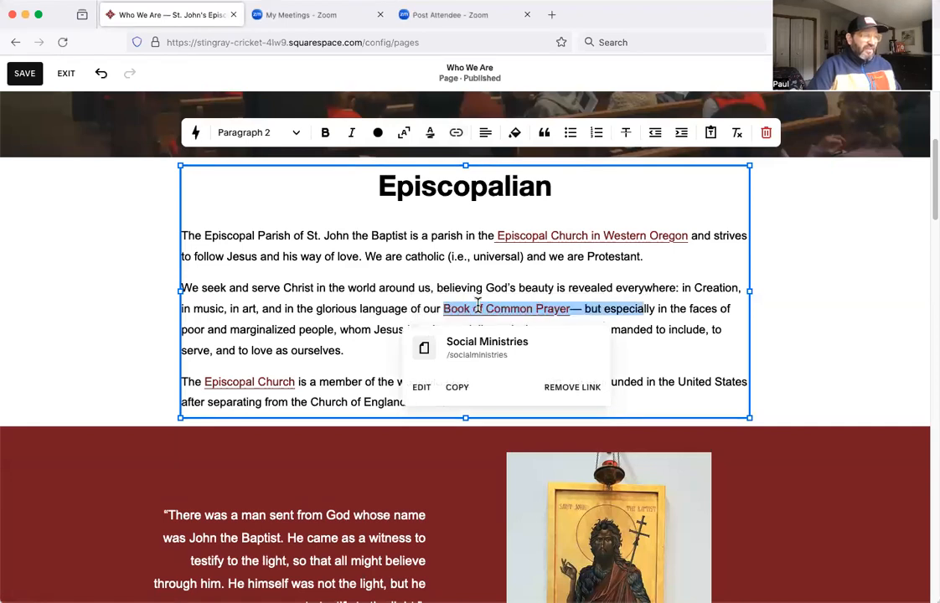
Remove the Social Ministries link from "Book of Common Prayer" and exit the page editor without saving.
left_click(565, 390)
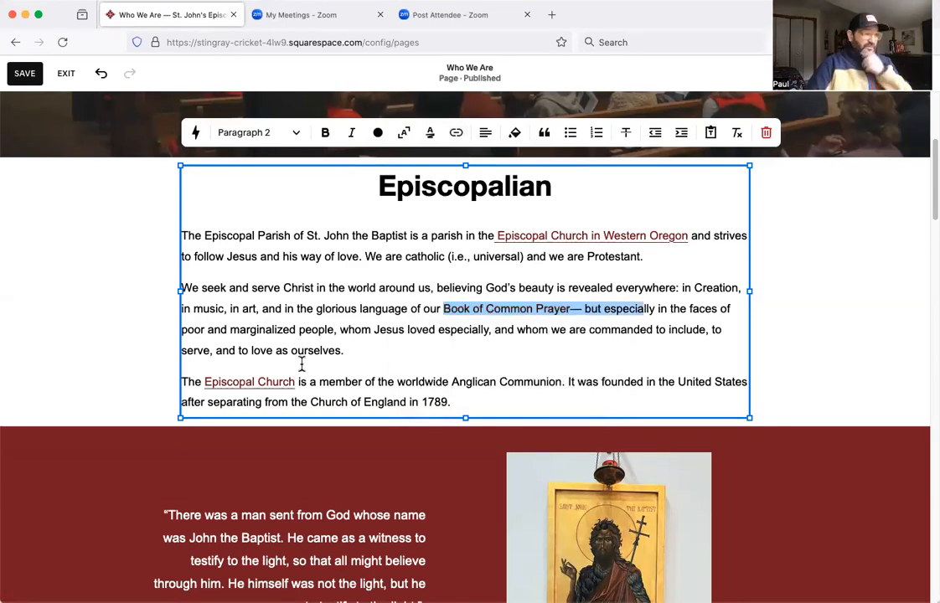
left_click(65, 73)
left_click(244, 173)
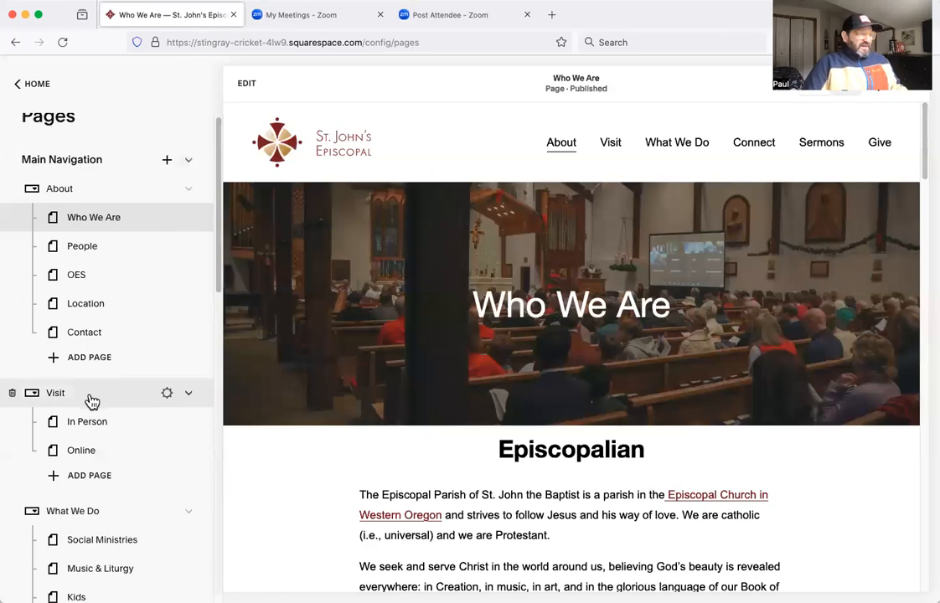
Look through the site's page list, open the Sermons page and view its grid of sermon videos.
scroll(90, 402, "down", 2)
scroll(488, 444, "down", 5)
scroll(485, 440, "up", 5)
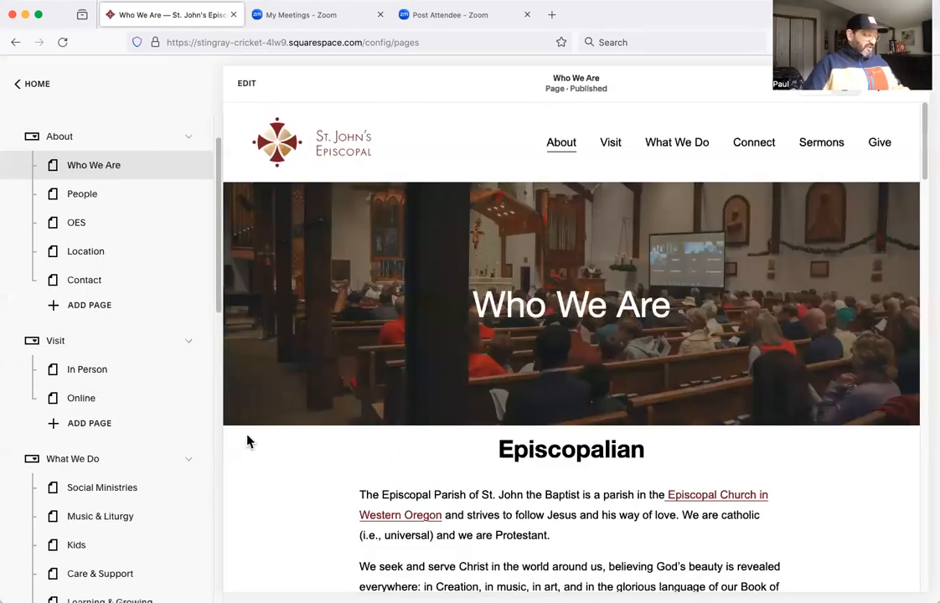
scroll(99, 458, "down", 5)
scroll(107, 461, "down", 3)
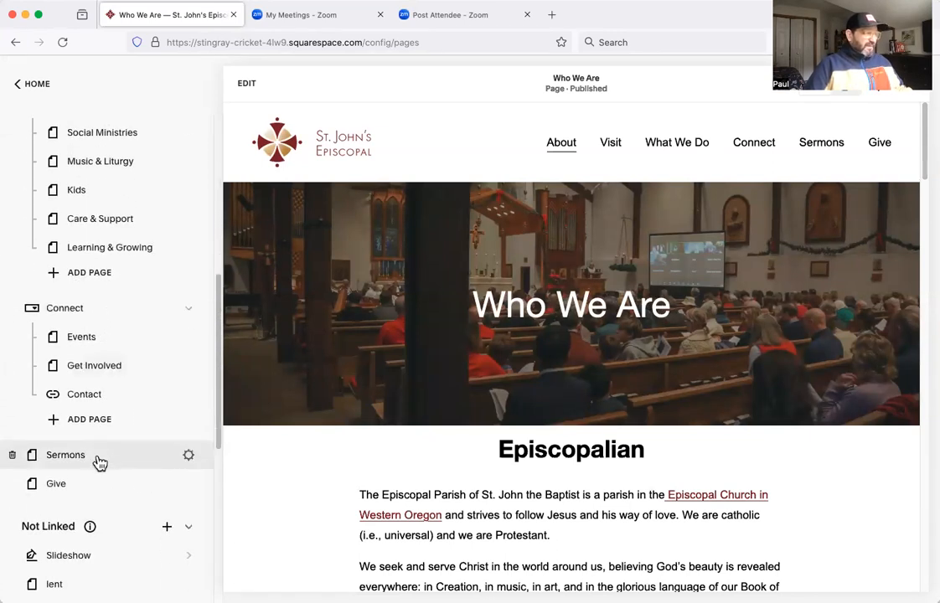
left_click(98, 458)
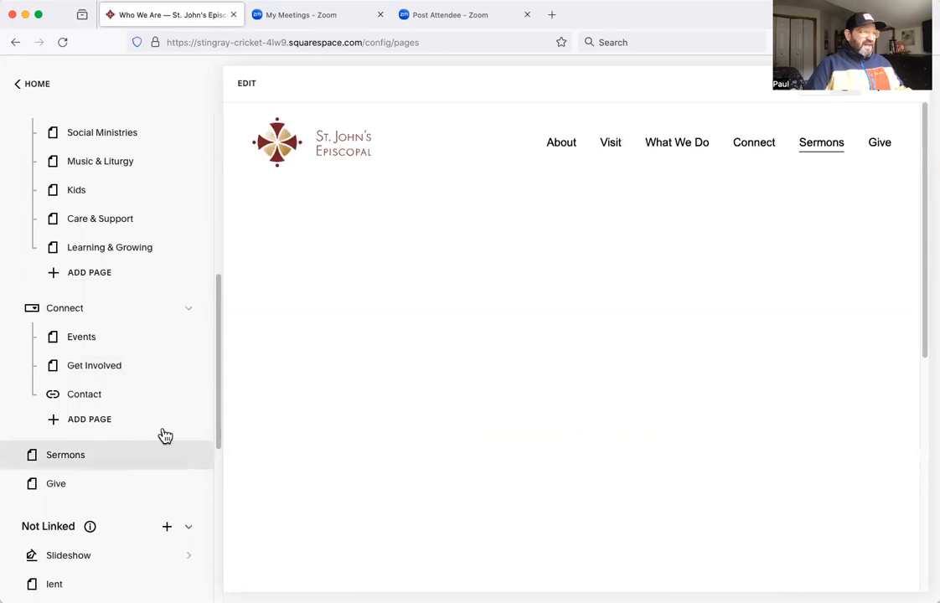
scroll(311, 443, "down", 4)
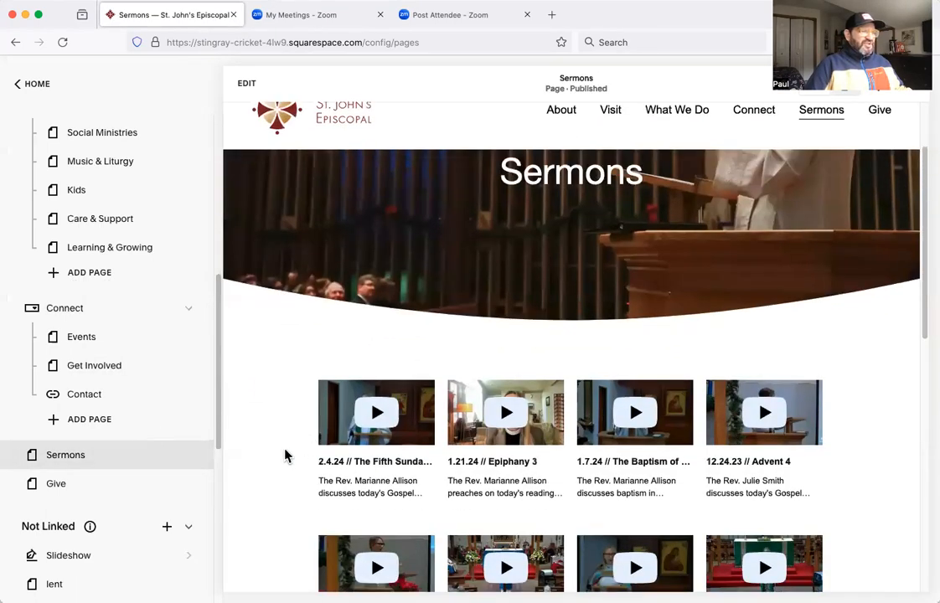
scroll(252, 438, "down", 2)
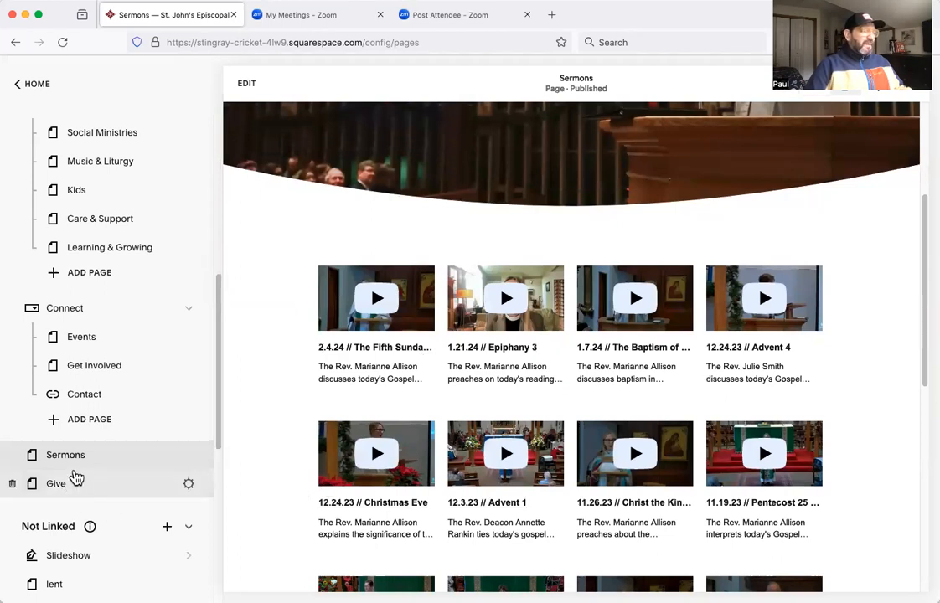
Open the Events page under Connect and look through its calendar of event cards.
left_click(86, 338)
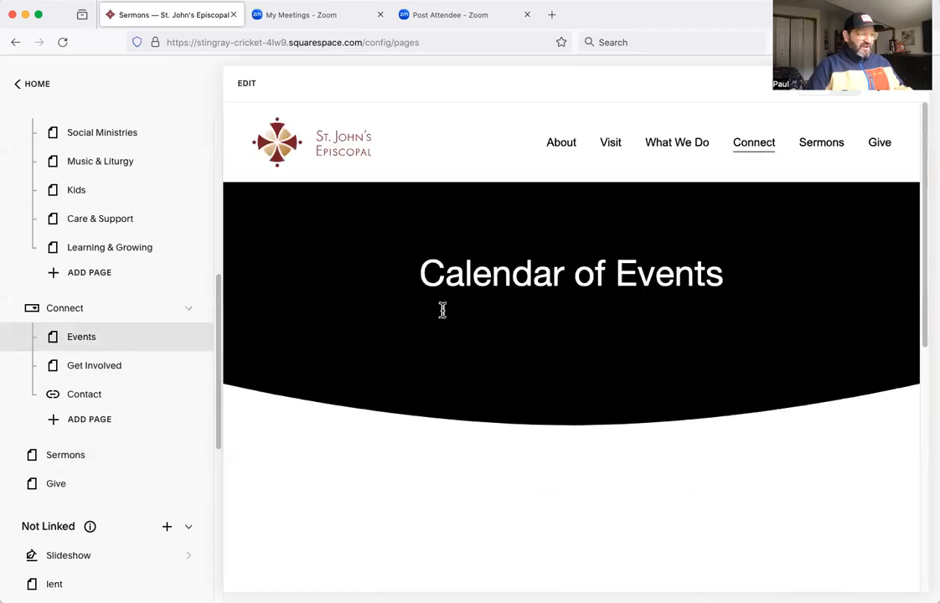
scroll(438, 433, "down", 10)
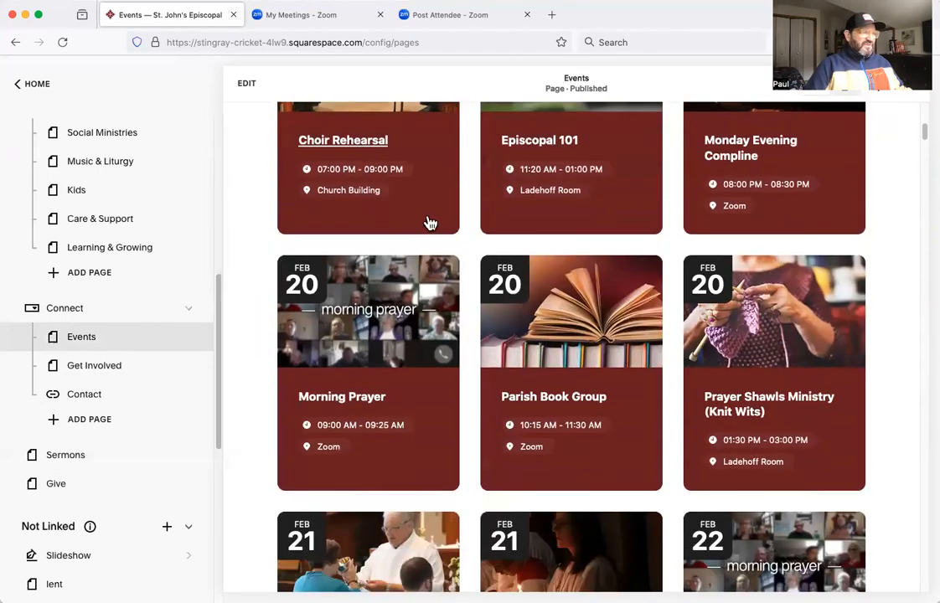
scroll(541, 446, "down", 5)
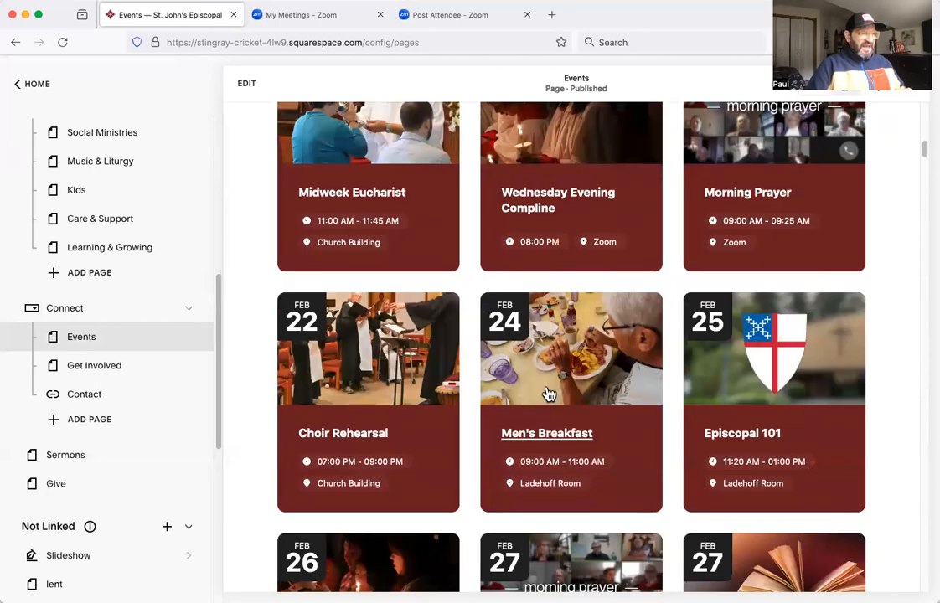
scroll(546, 393, "down", 5)
scroll(540, 411, "up", 15)
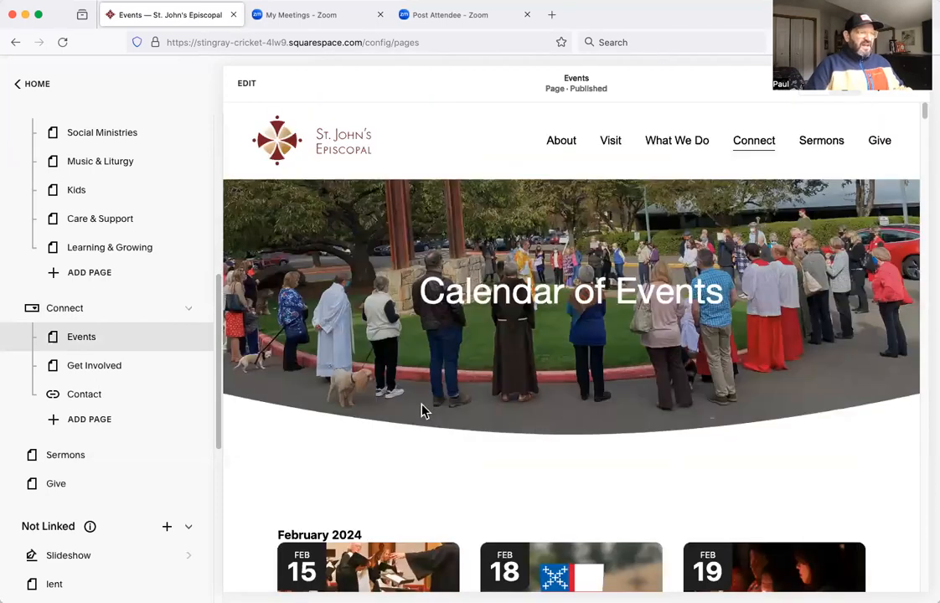
scroll(341, 444, "down", 2)
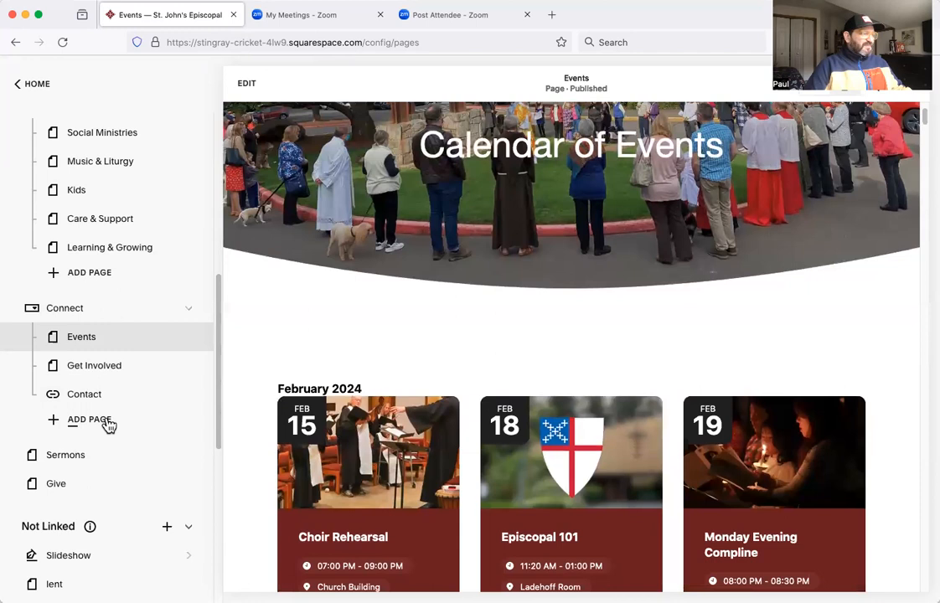
Open the Get Involved page and examine its layout in mobile view, down to the contact form.
left_click(106, 372)
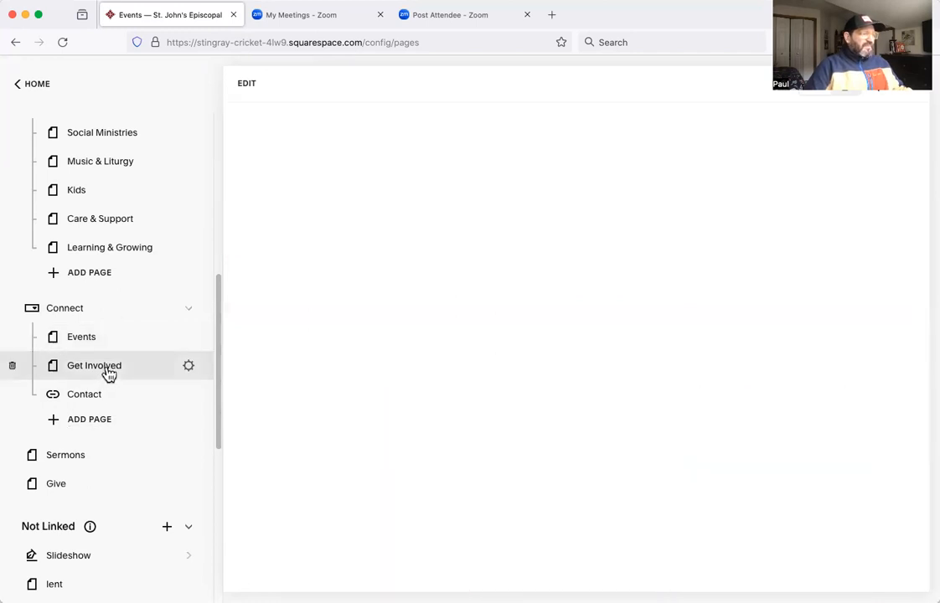
scroll(104, 375, "up", 6)
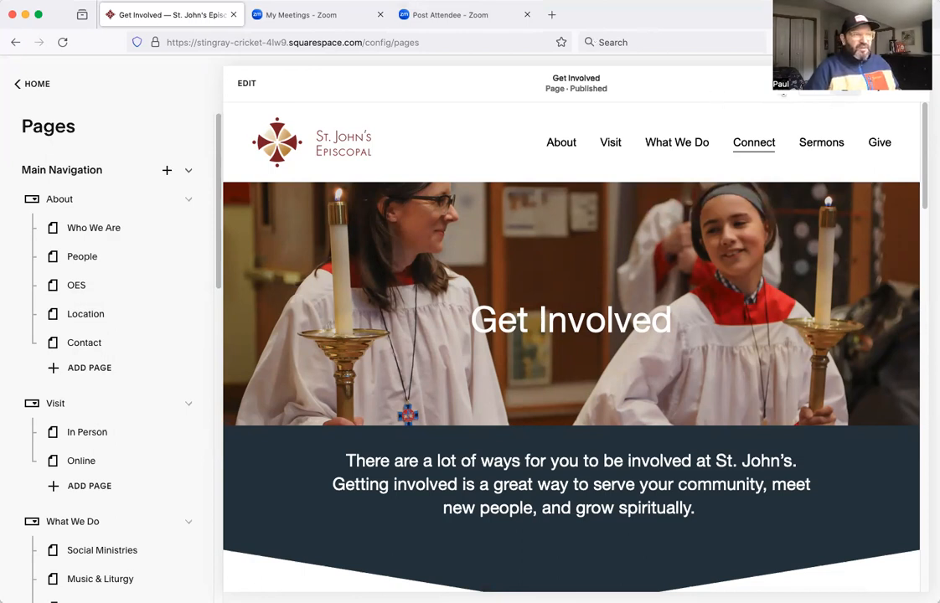
left_click(850, 97)
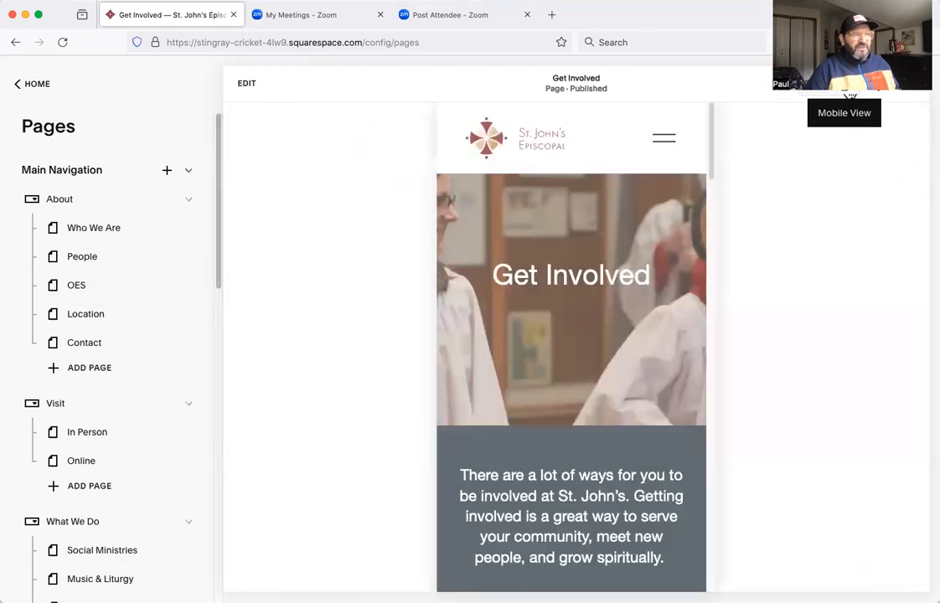
scroll(598, 375, "down", 10)
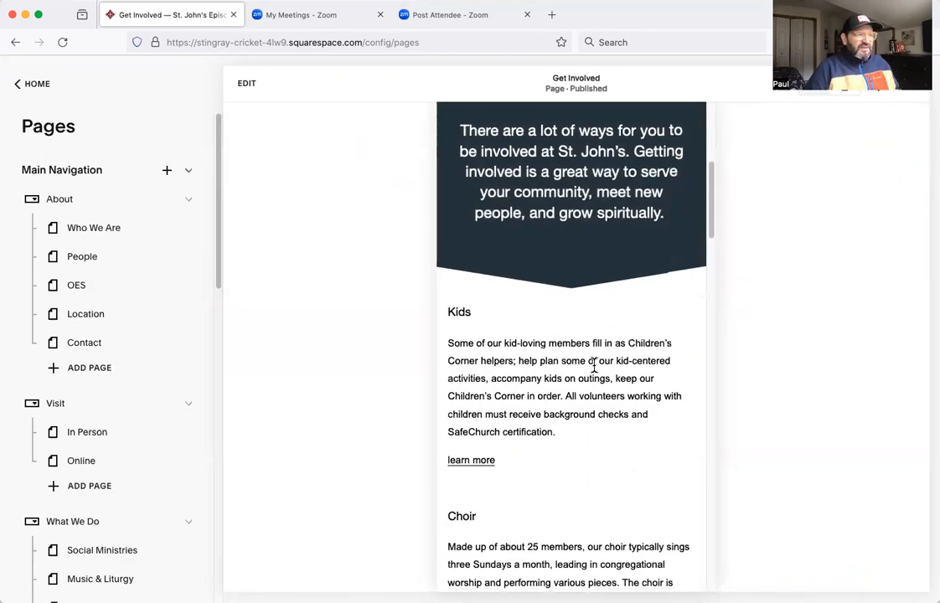
scroll(595, 366, "down", 10)
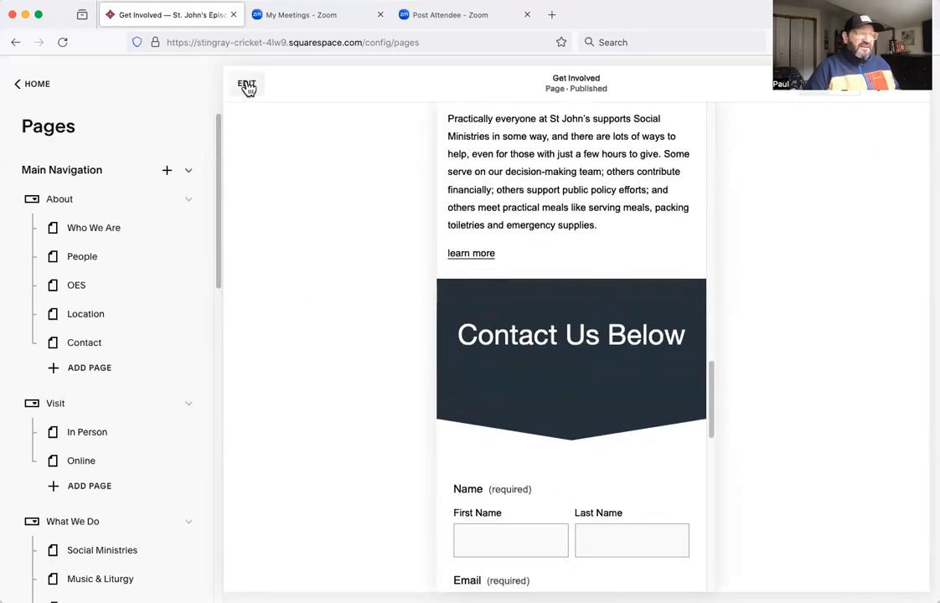
Open the Get Involved page for editing in mobile view and look over its contact form and text sections.
left_click(247, 84)
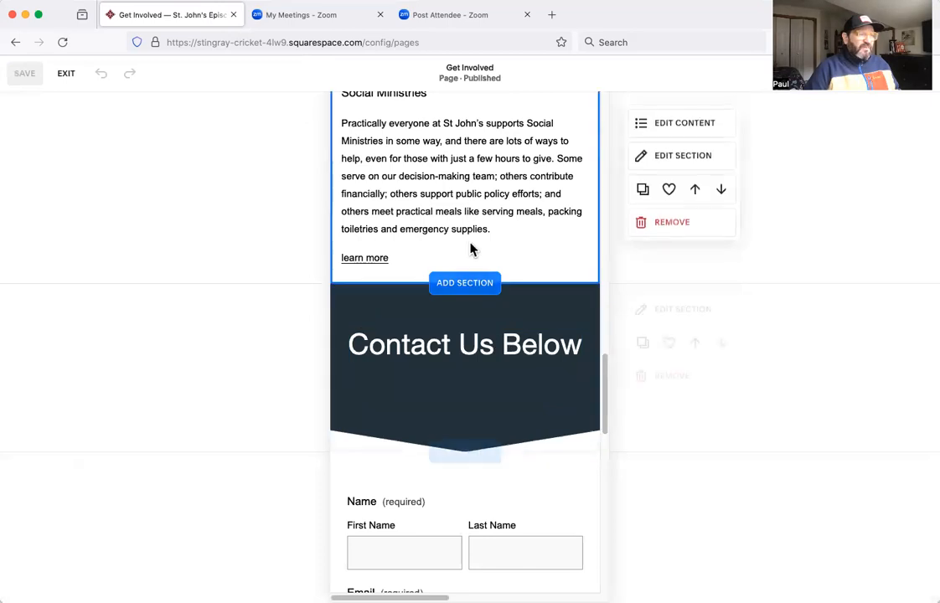
scroll(481, 332, "down", 10)
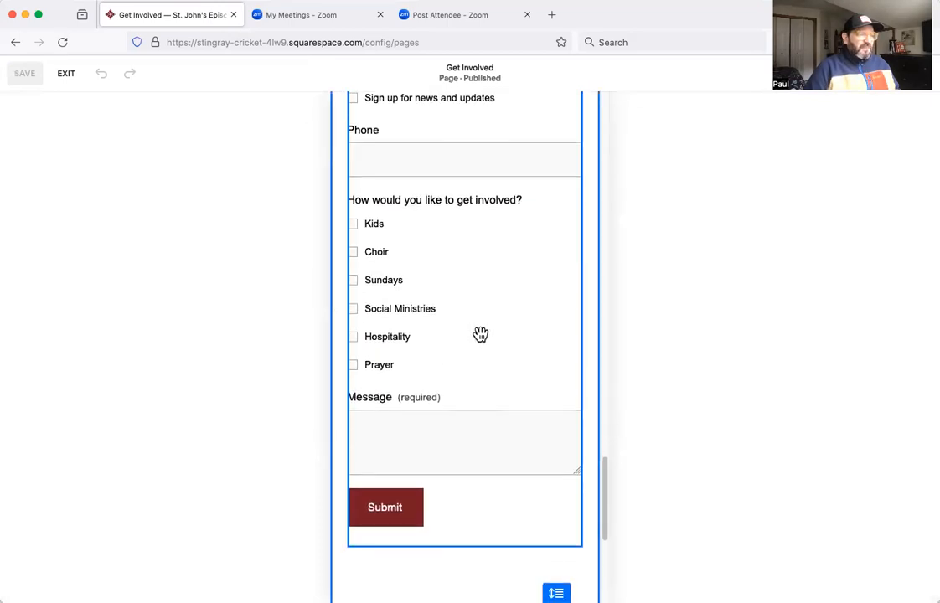
scroll(481, 330, "up", 9)
scroll(487, 228, "up", 10)
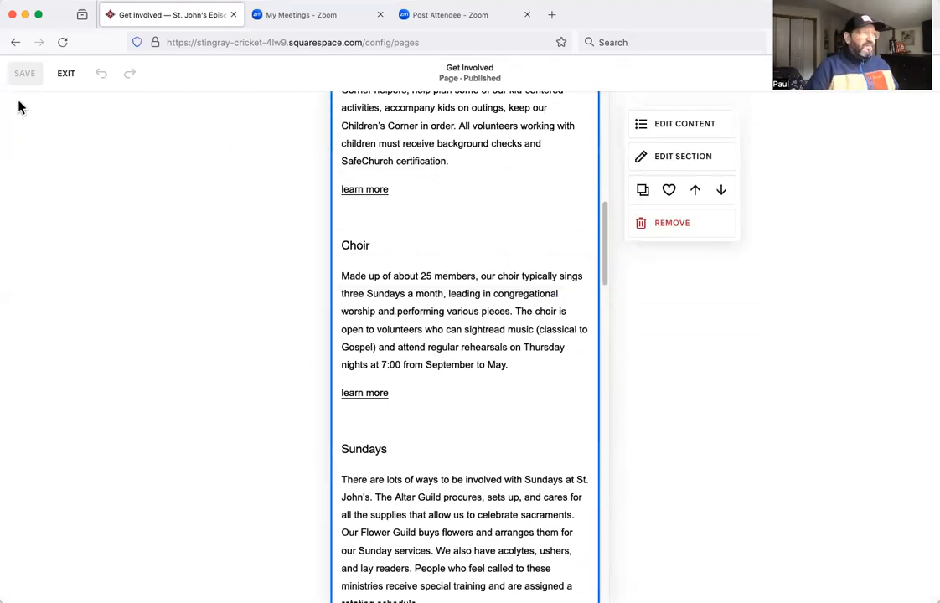
Exit editing the Get Involved page and preview it full screen in desktop view.
left_click(73, 80)
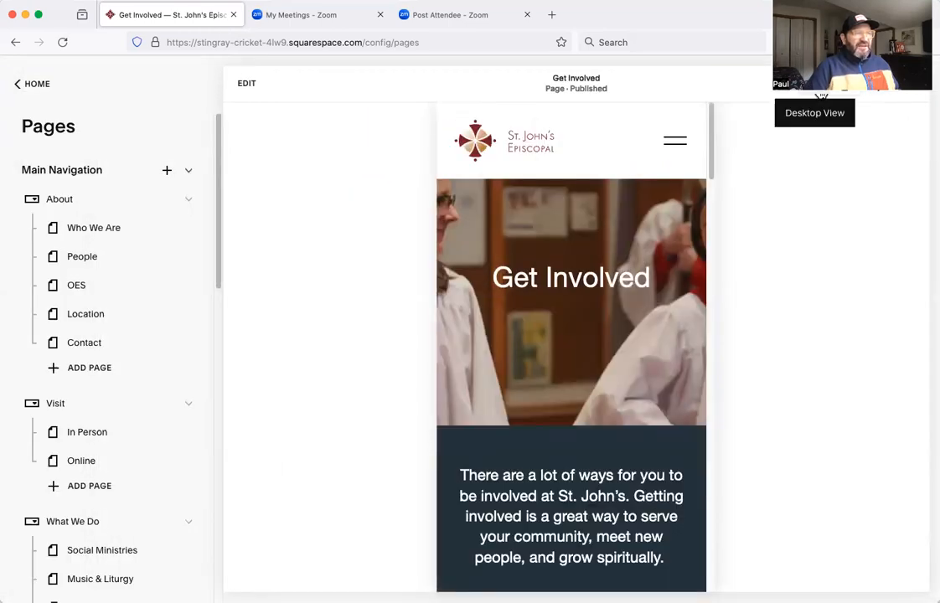
left_click(820, 96)
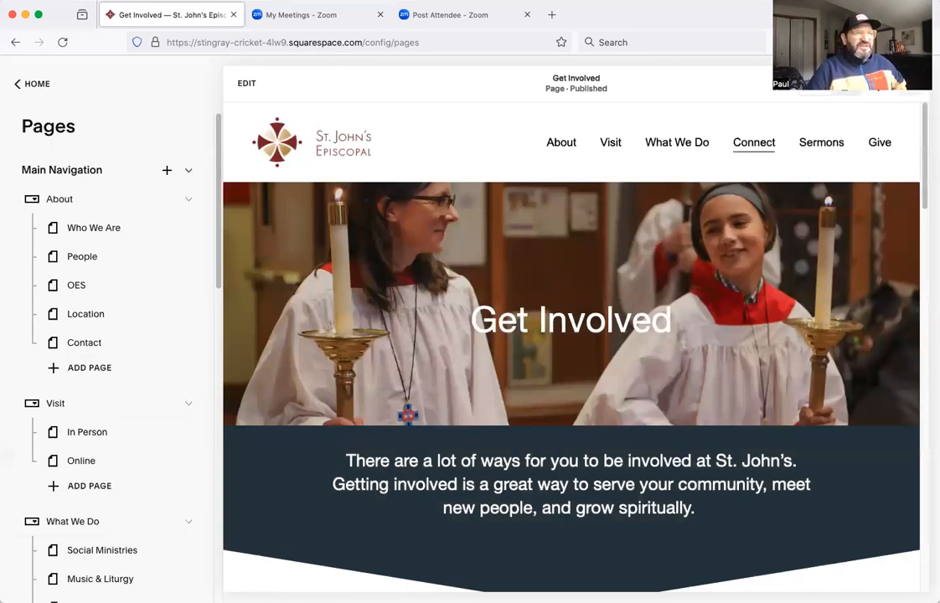
left_click(916, 98)
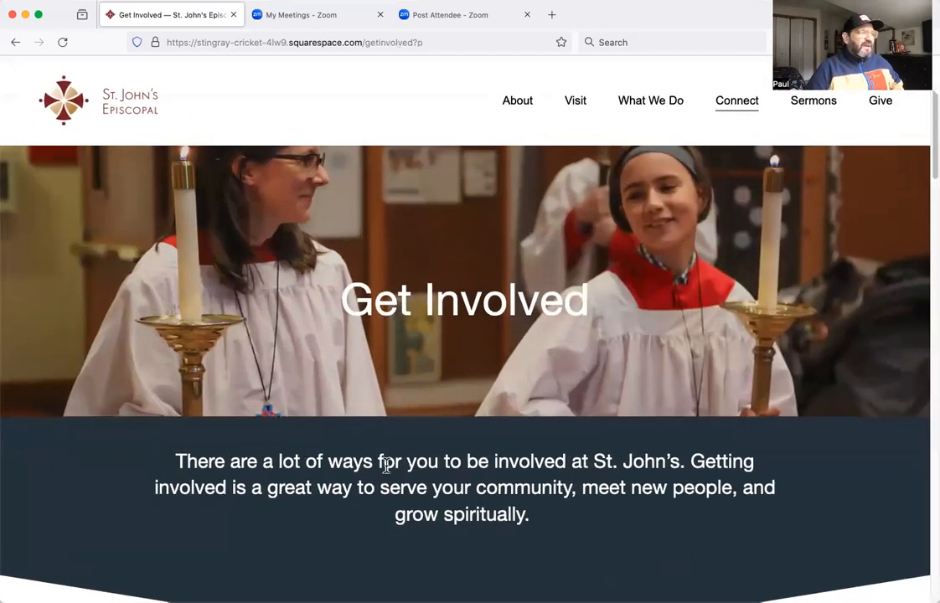
scroll(689, 75, "down", 2)
scroll(416, 475, "up", 2)
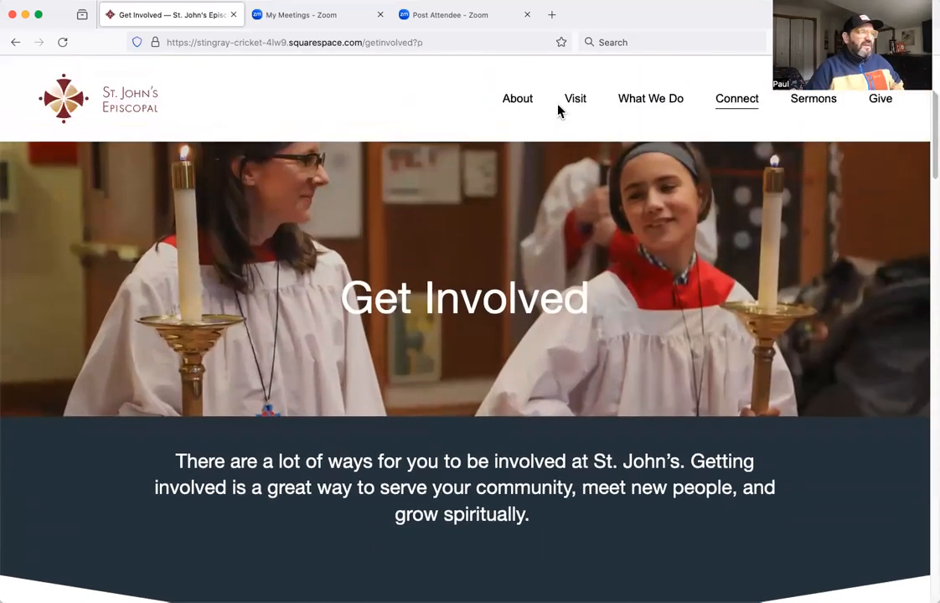
Browse the previewed site to the In Person page under Visit and the Music & Liturgy page under What We Do.
mouse_move(591, 99)
left_click(566, 133)
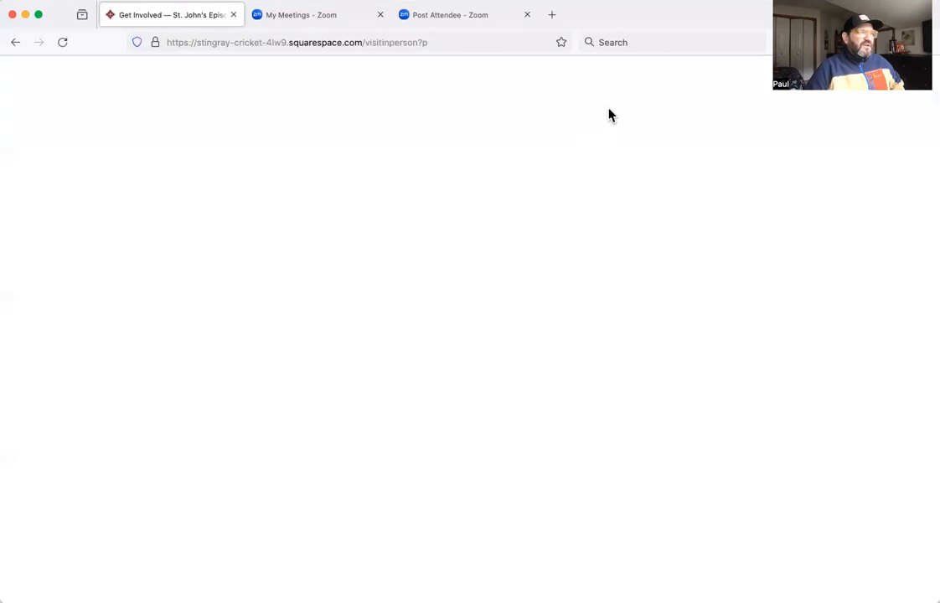
mouse_move(666, 103)
left_click(642, 148)
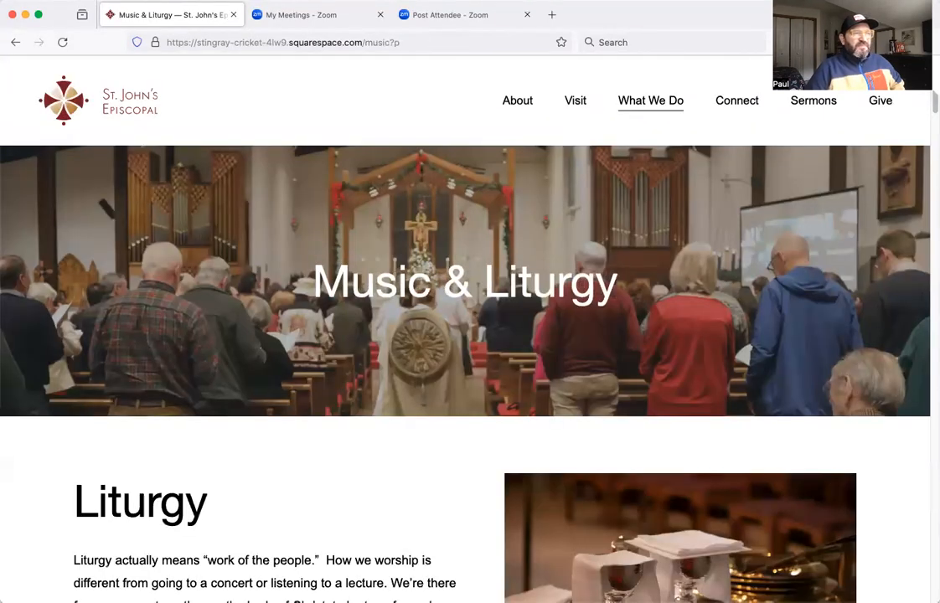
Leave the full-screen preview and look over the Music & Liturgy page's text and images beside the page list.
key("Escape")
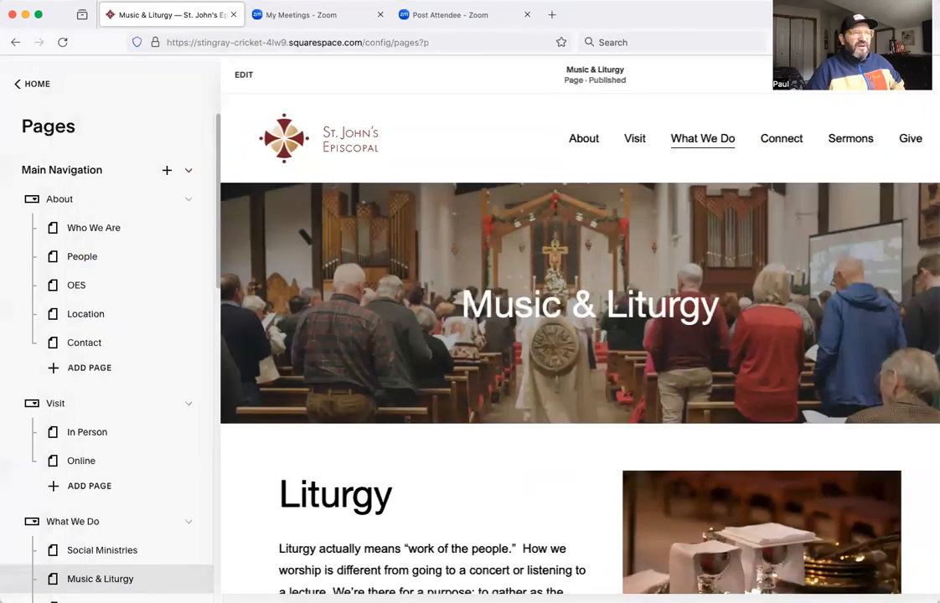
scroll(384, 434, "down", 15)
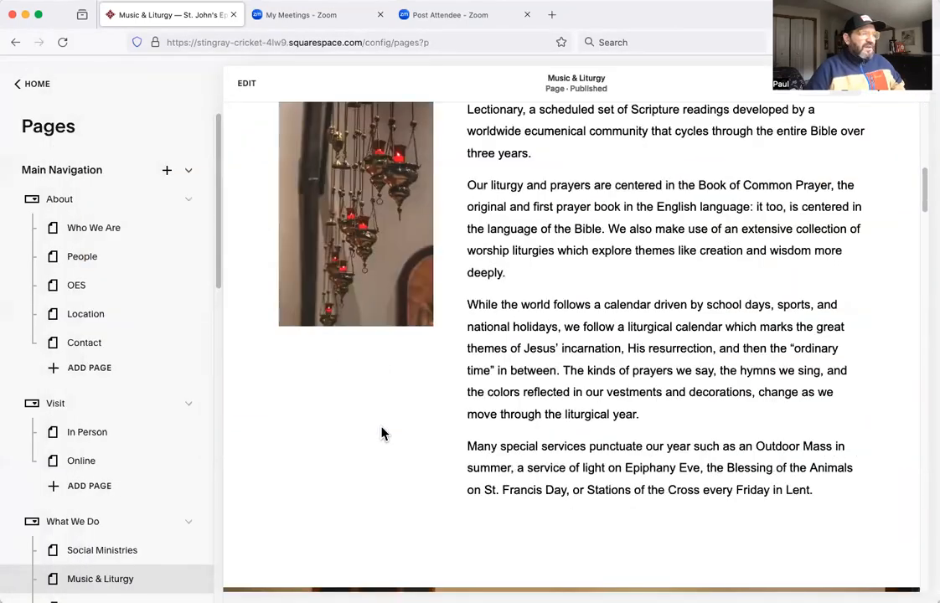
scroll(382, 434, "down", 5)
scroll(380, 434, "up", 15)
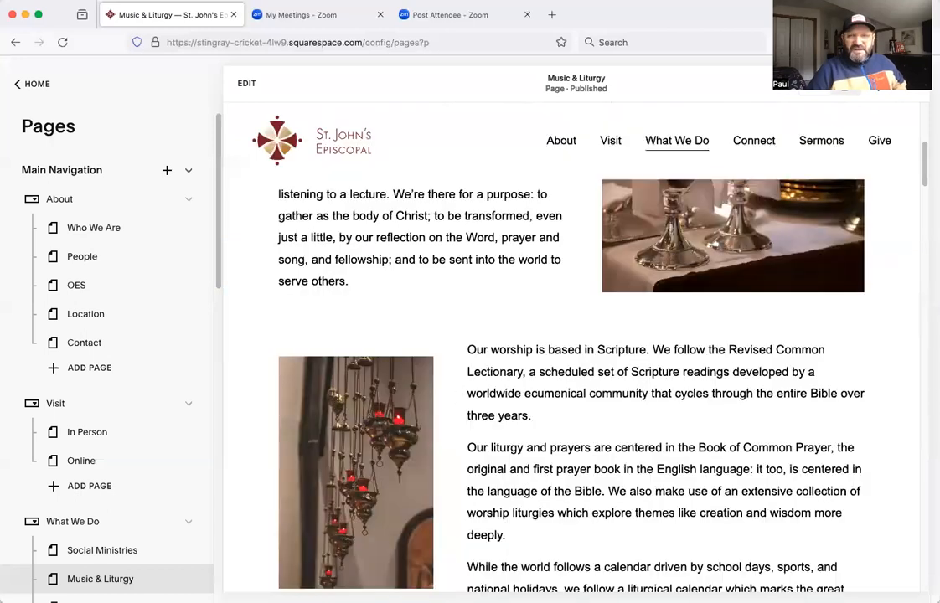
scroll(650, 253, "up", 5)
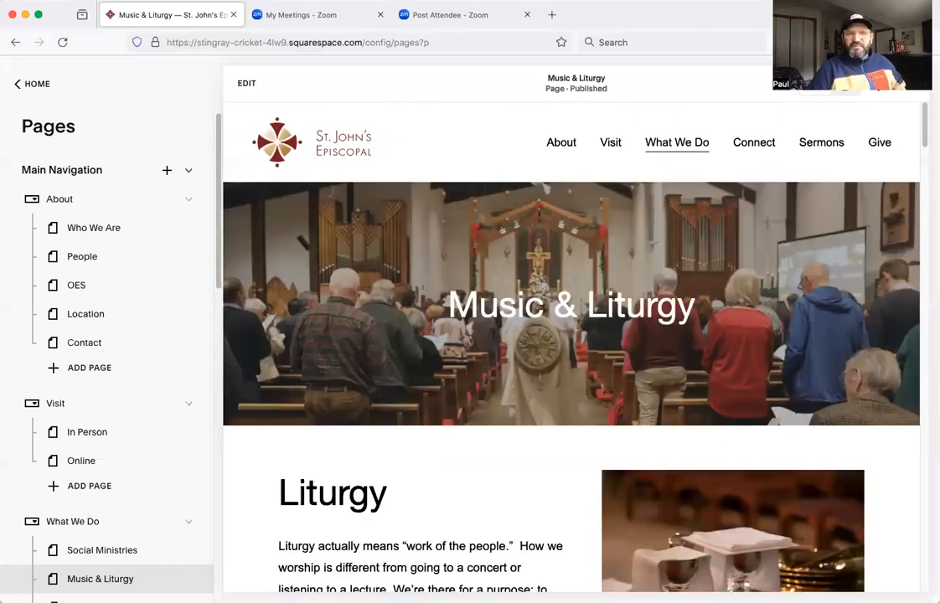